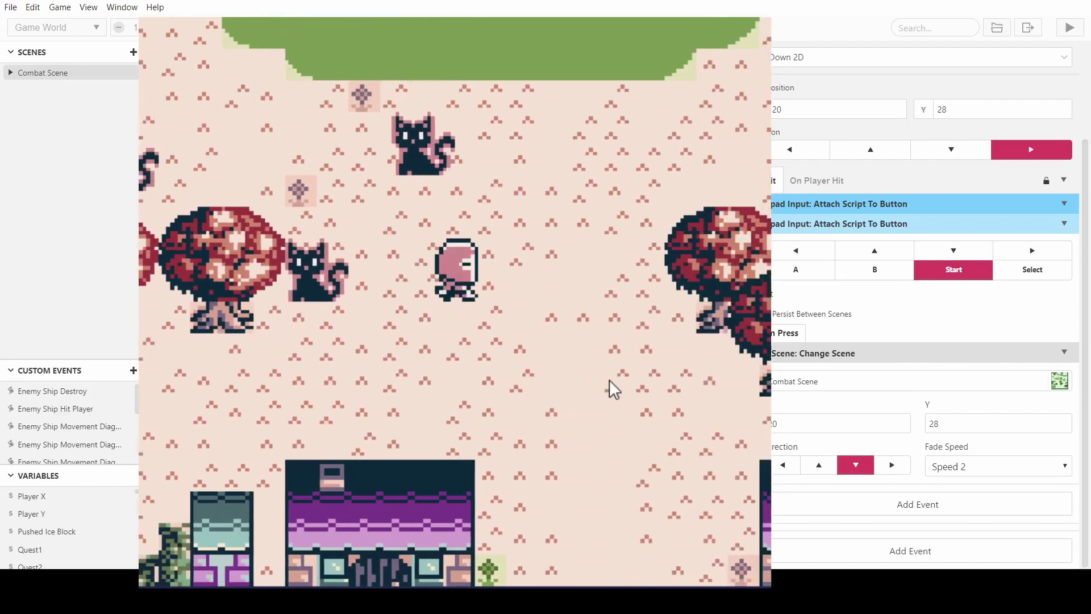
- Playtest the running game by walking the player through the village and past the cats, and close the game window
key(Down)
key(Right)
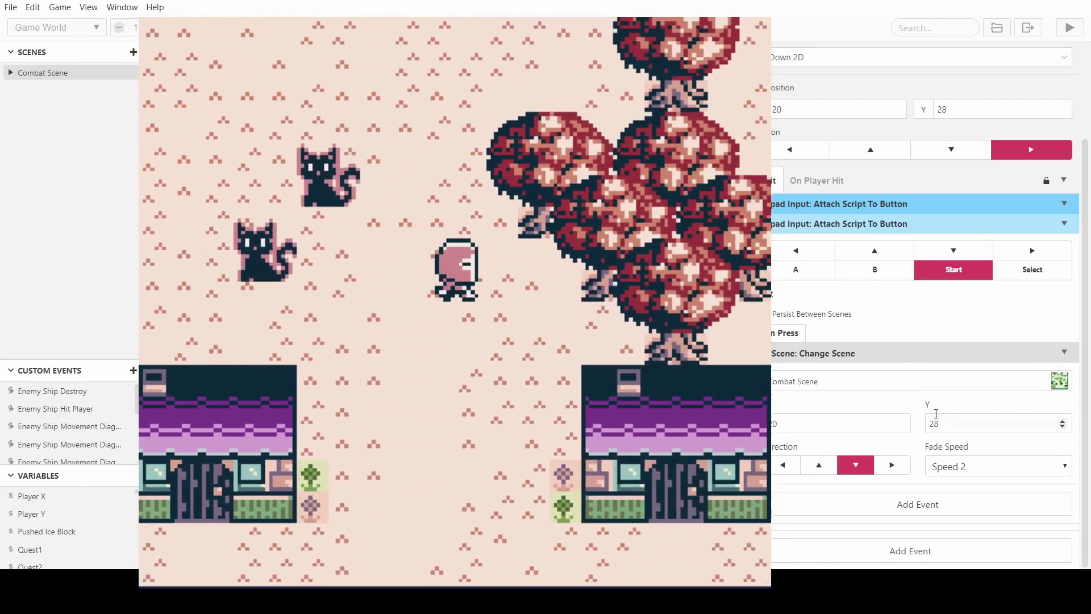
key(Right)
key(Down)
key(Left)
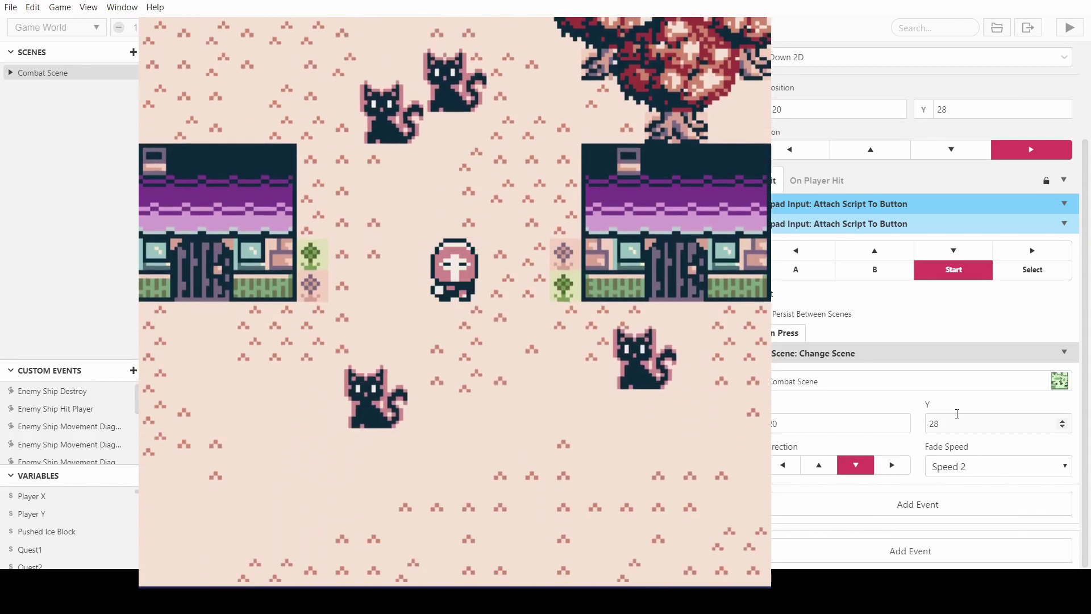
key(Down)
key(Right)
key(Up)
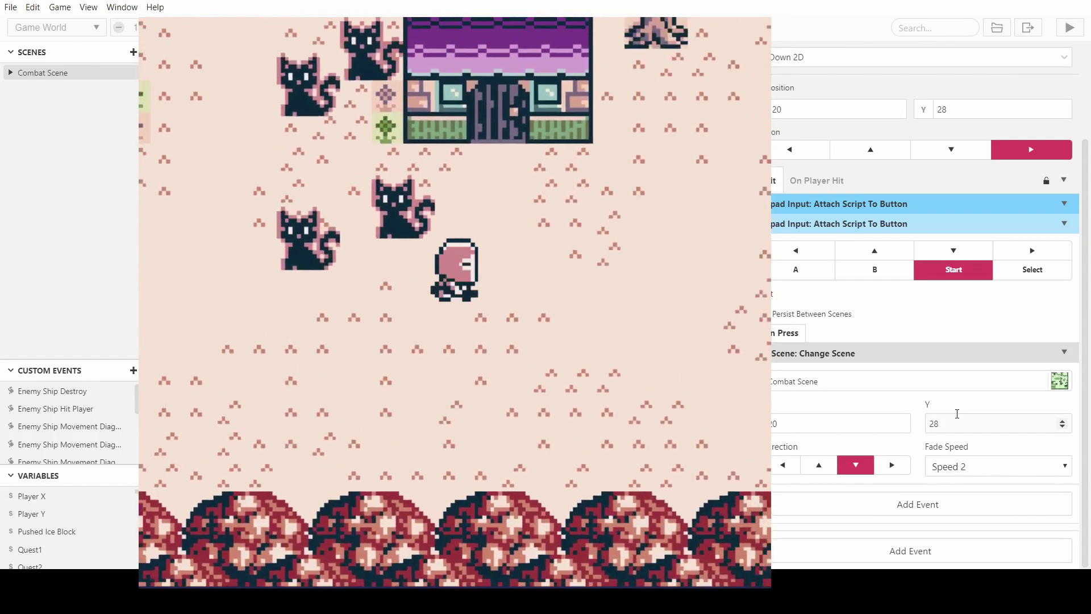
key(Right)
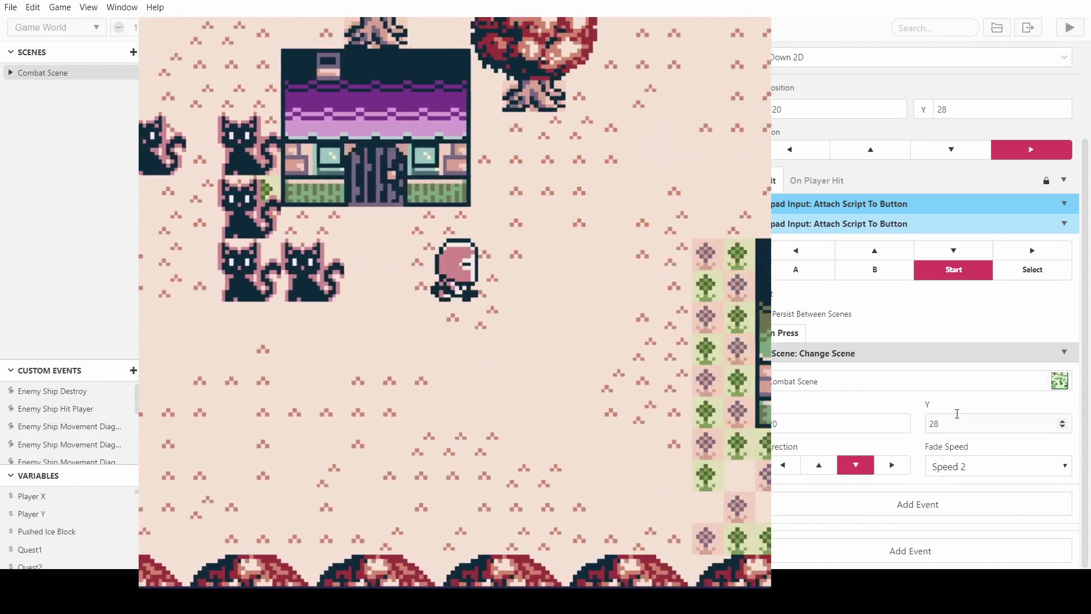
key(Right)
key(Up)
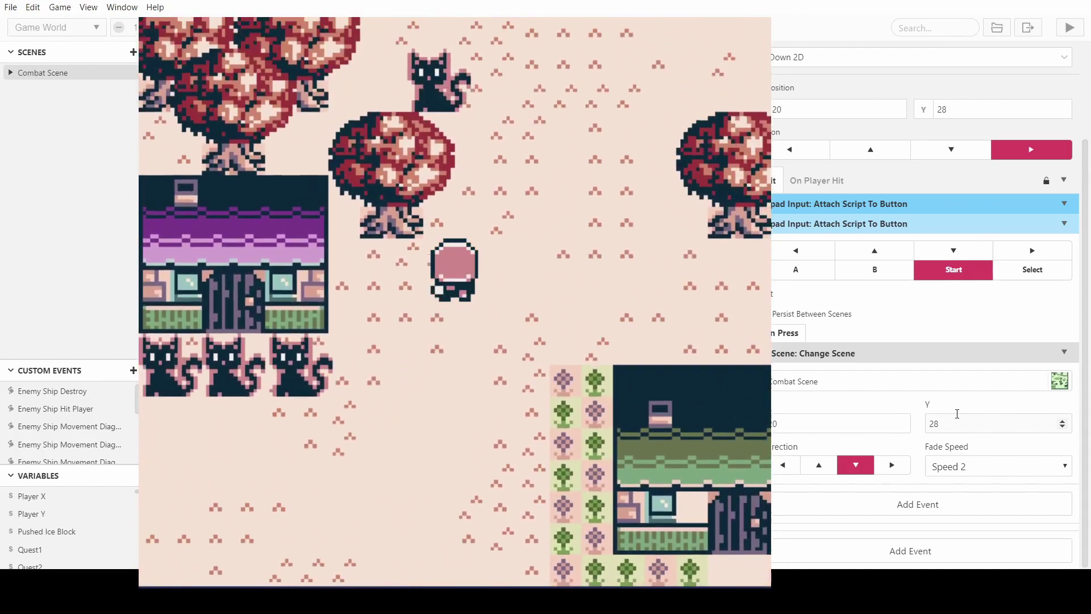
key(Right)
key(Right)
key(Up)
key(Up)
key(alt+F4)
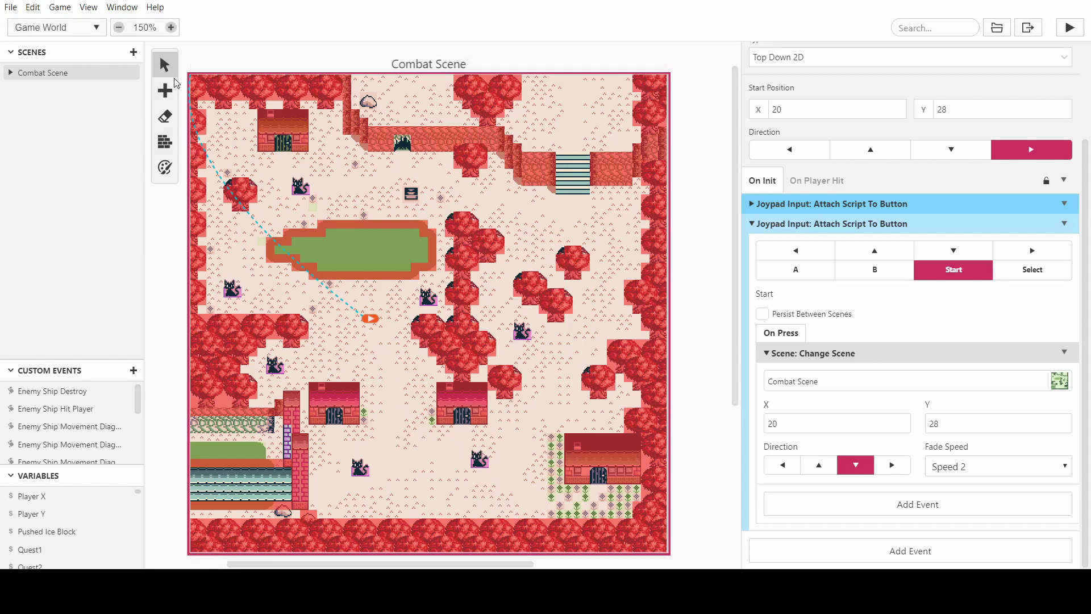
- Add a new actor to Combat Scene and position it at X 16, Y 8, beside the northern house
click(171, 93)
click(192, 96)
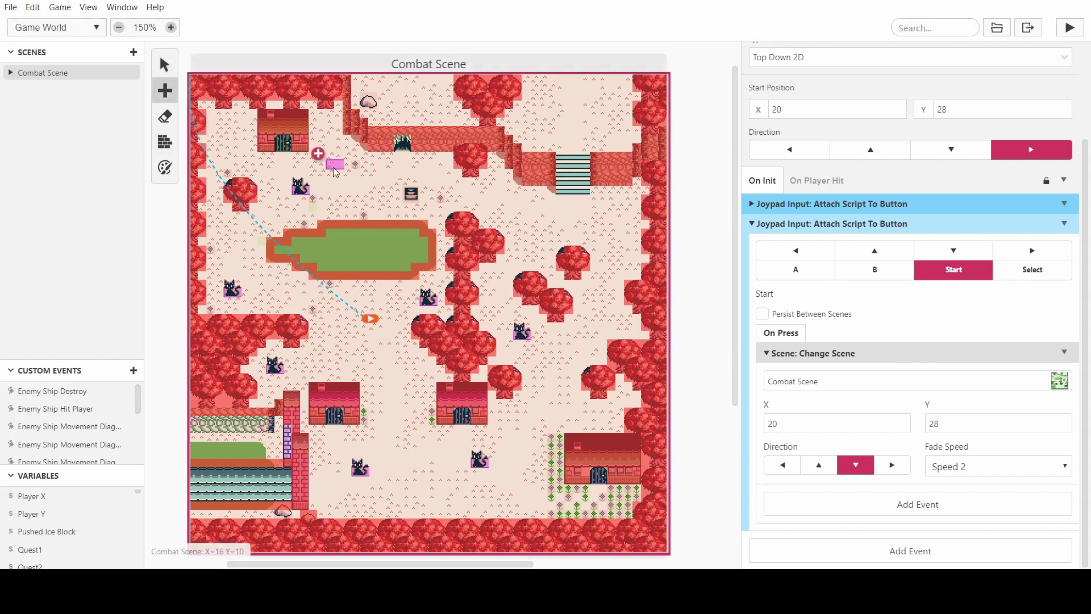
click(360, 179)
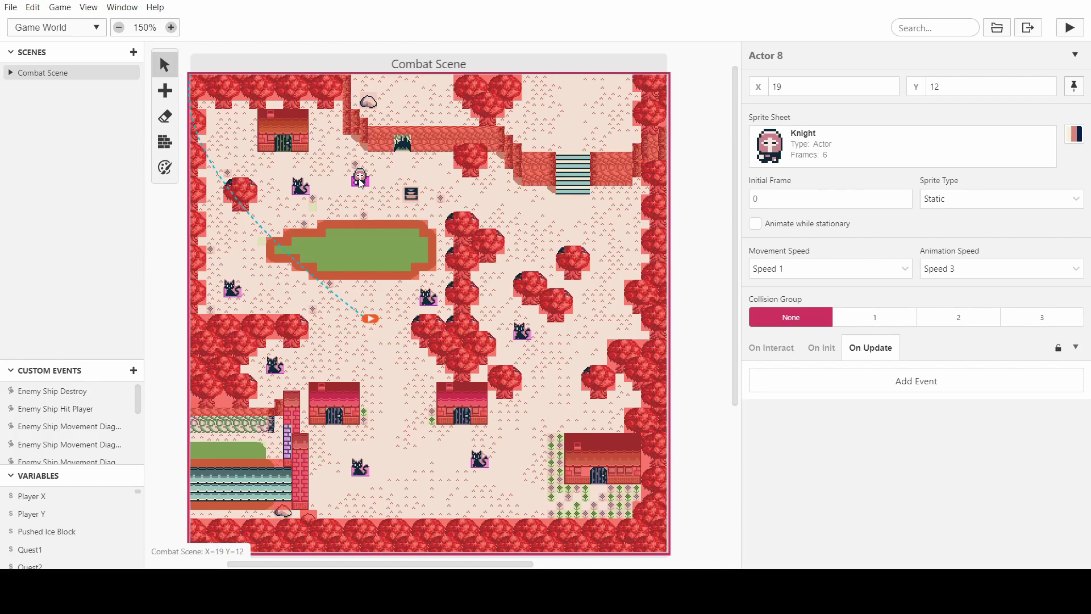
drag(359, 179, 347, 175)
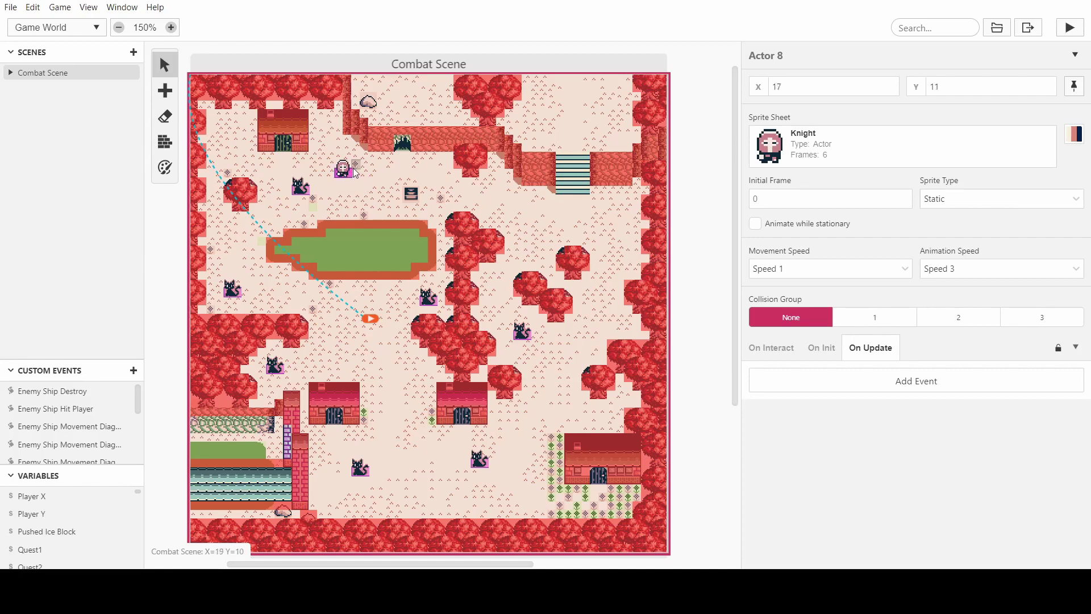
drag(351, 179, 342, 154)
- Set the new actor's sprite sheet to radio
click(959, 161)
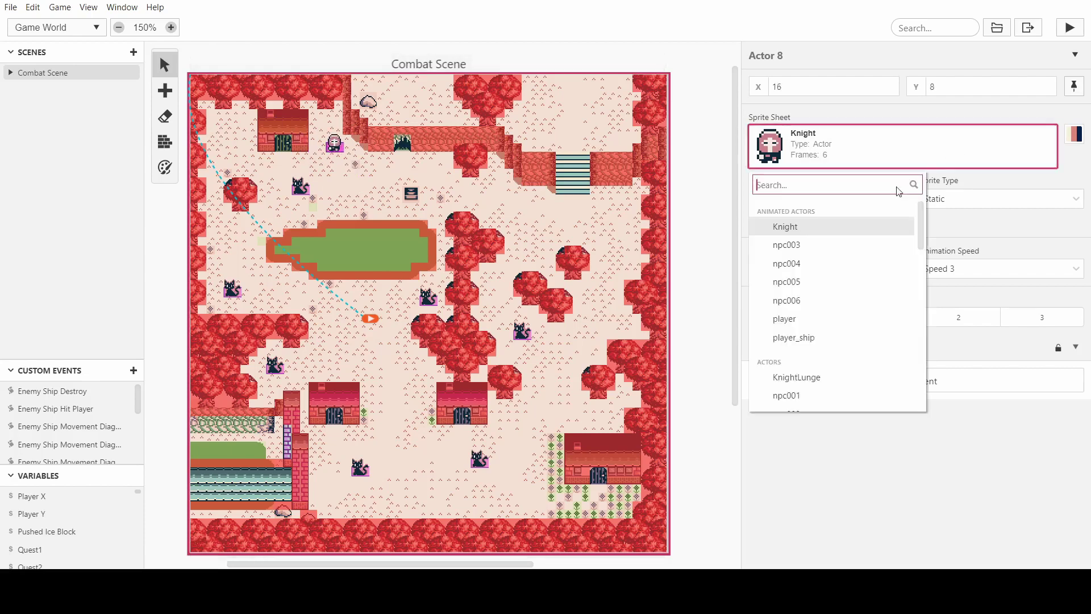
scroll(838, 267, down, 5)
scroll(834, 278, down, 5)
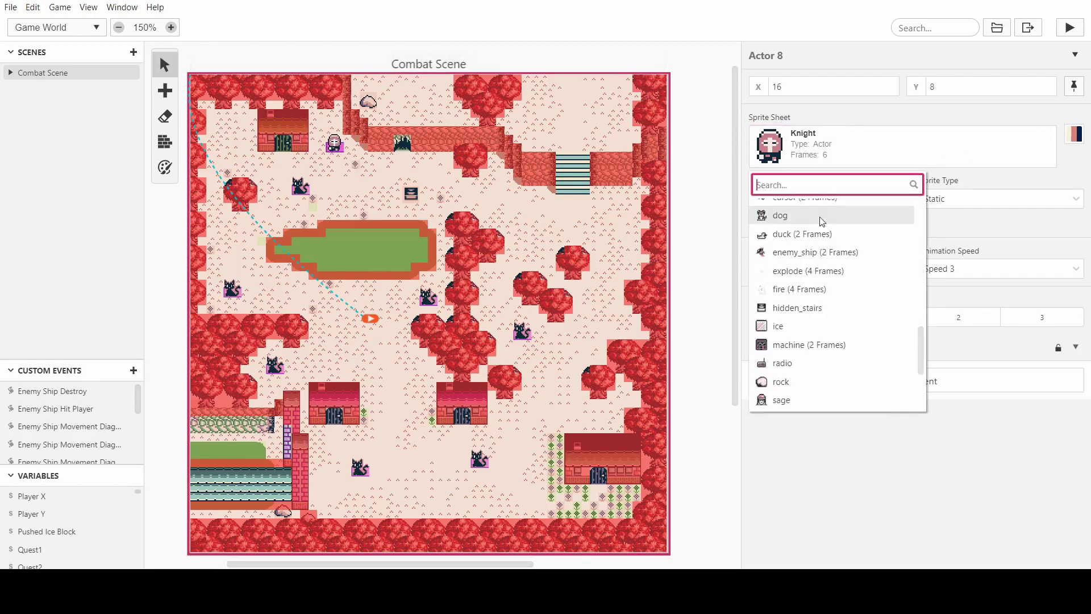
click(820, 292)
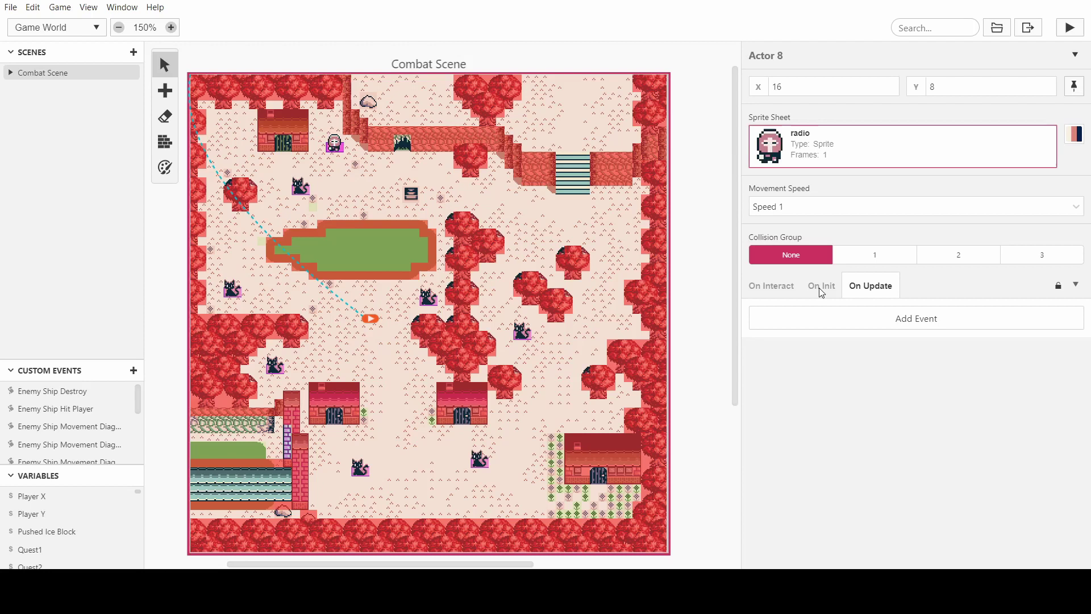
- Pin the radio actor to the screen and move it to X 1, Y 1
click(1072, 86)
click(1068, 107)
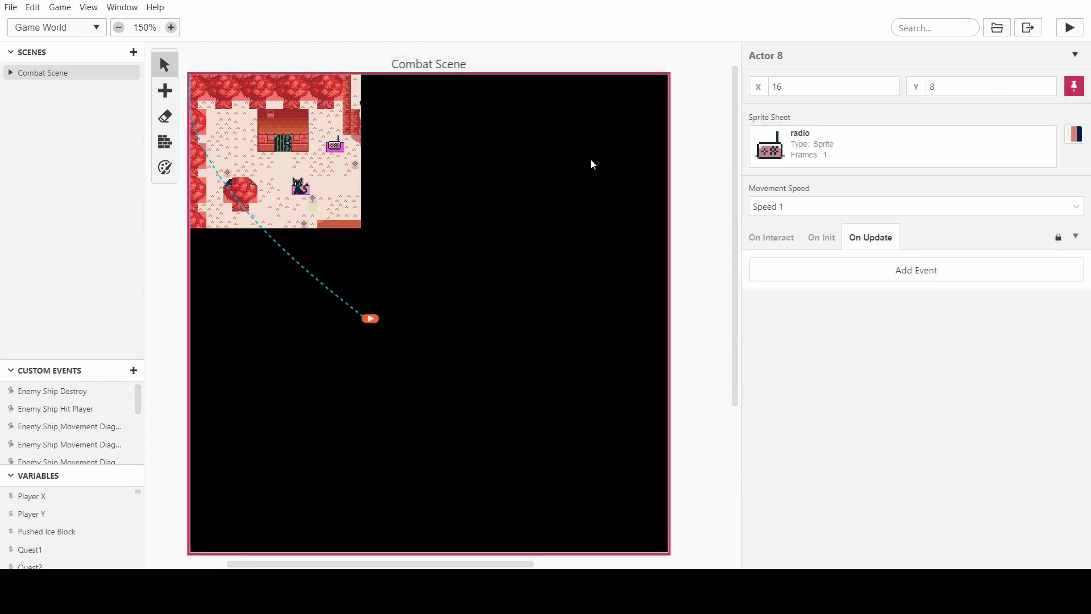
ctrl+scroll(361, 195, up, 3)
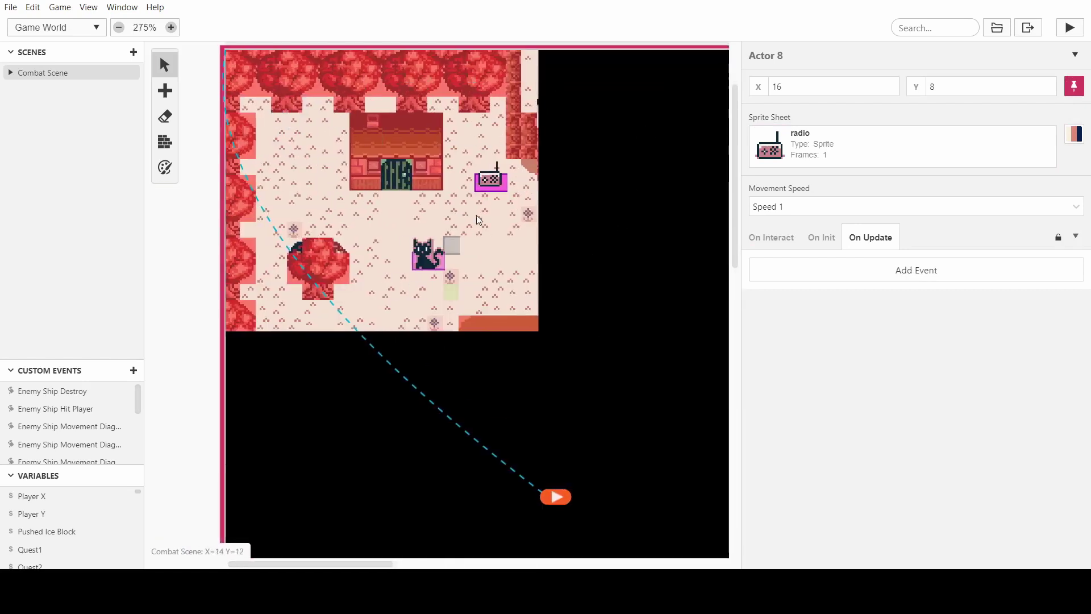
drag(503, 190, 249, 80)
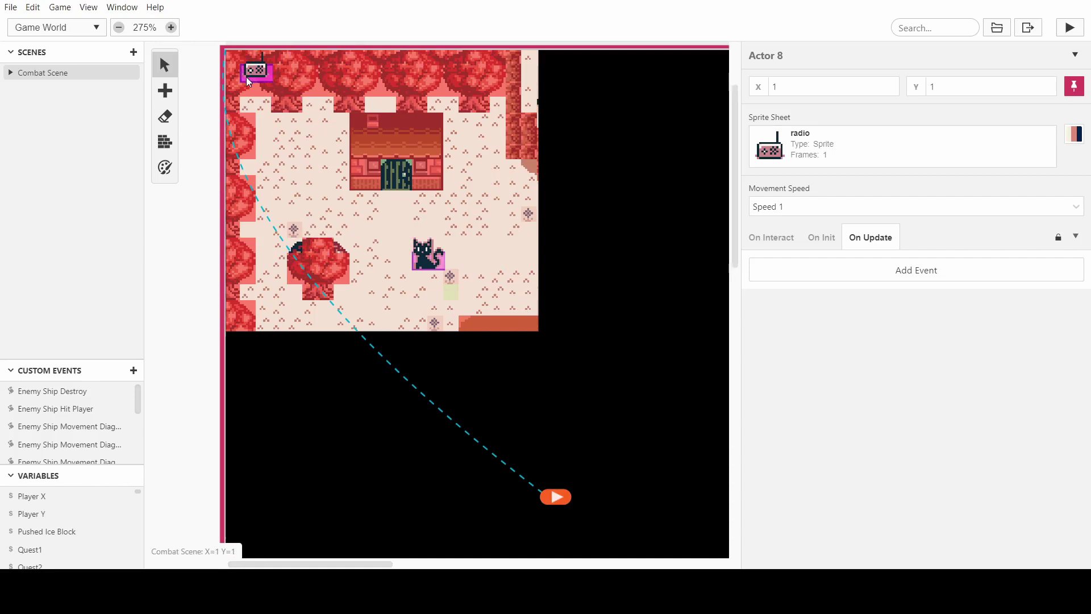
mouse_move(272, 74)
mouse_down()
mouse_move(268, 86)
mouse_move(252, 79)
mouse_up()
- Run the game and walk the player through the village to the stairway to check the pinned radio's on-screen position
click(1069, 28)
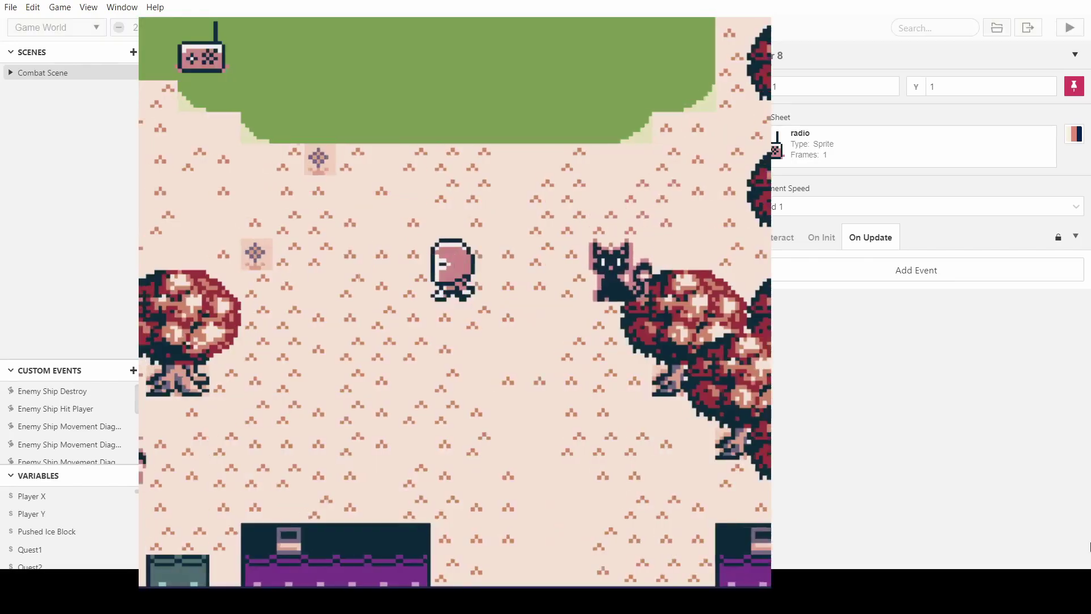
key(Down)
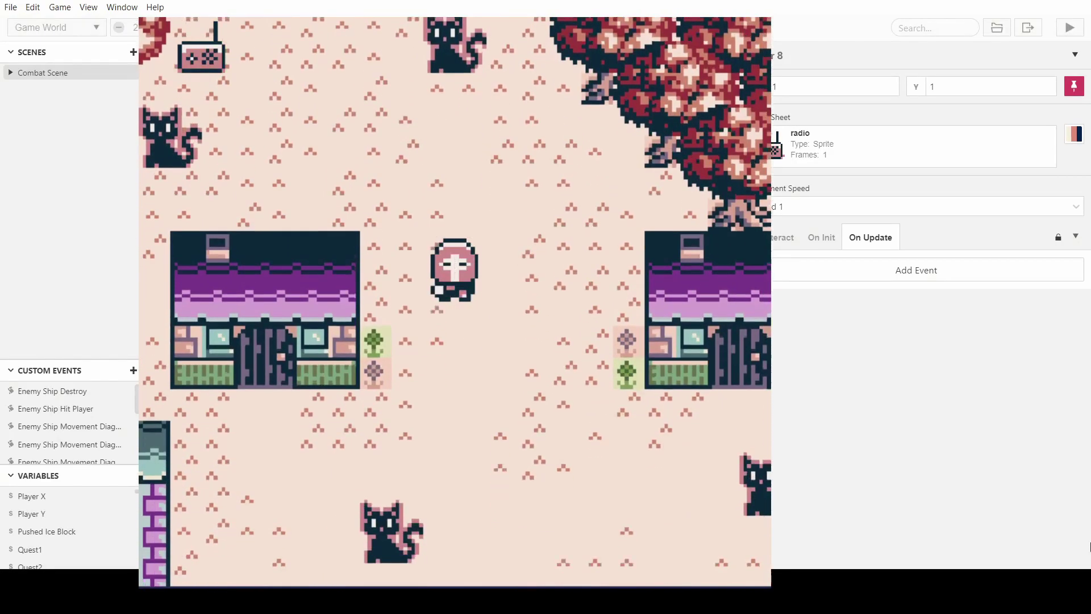
key(Right)
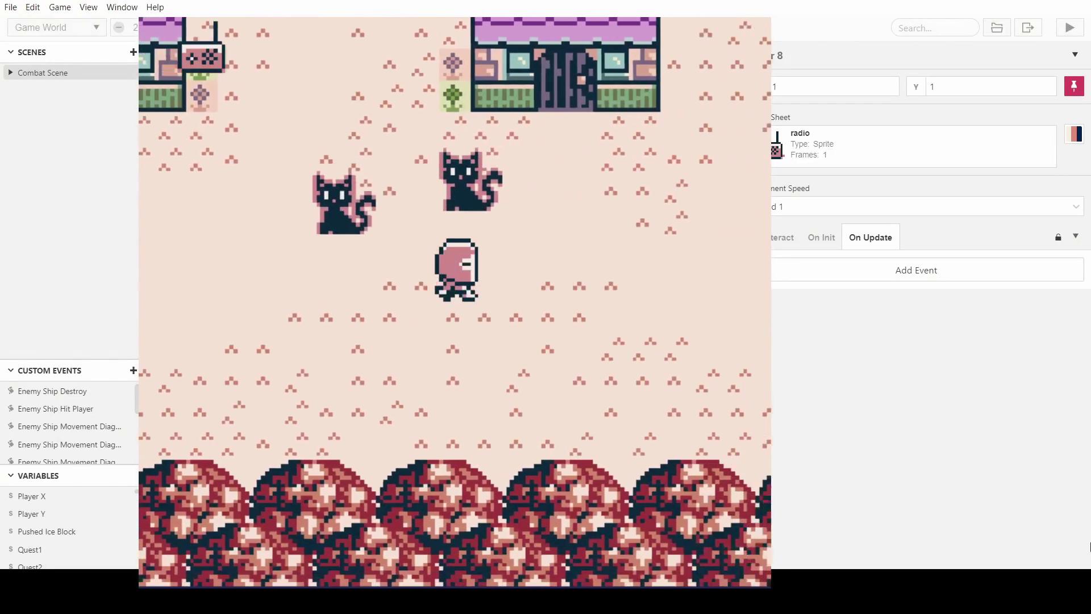
key(Up)
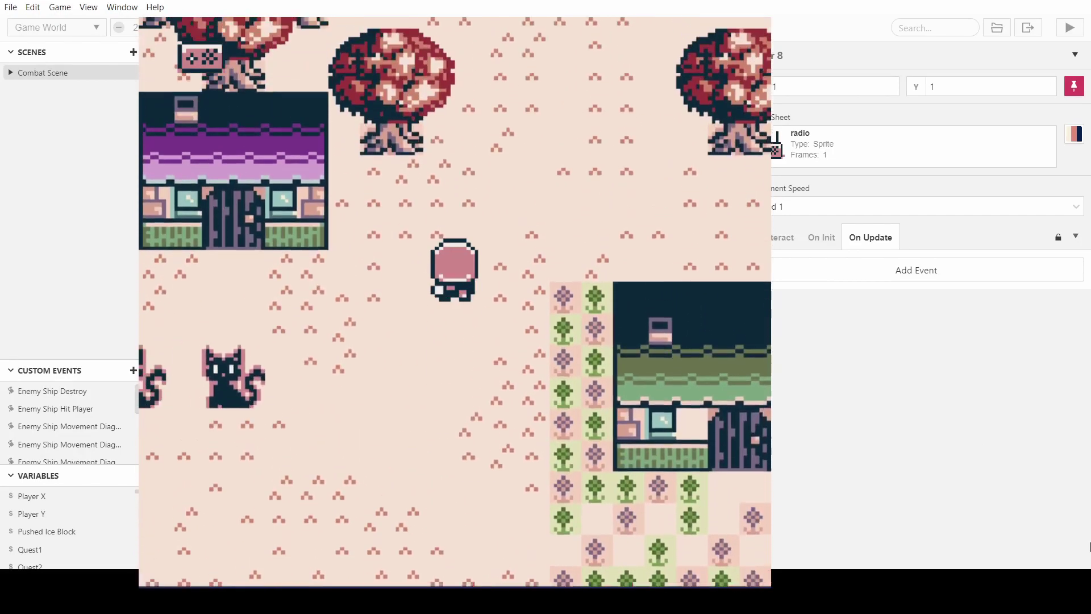
key(Right)
key(Up)
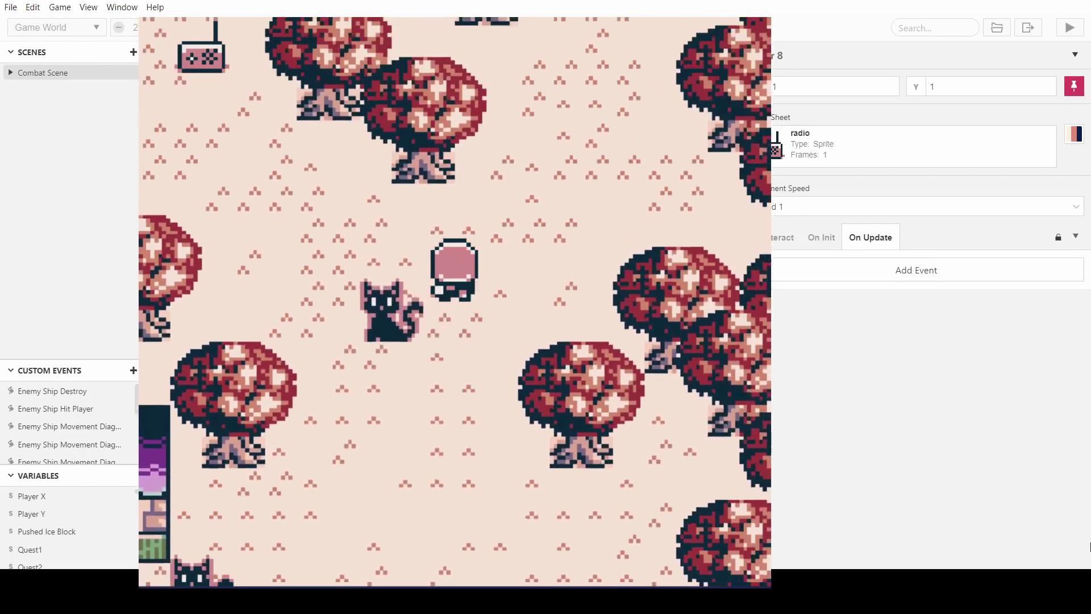
key(Right)
key(Up)
key(Up)
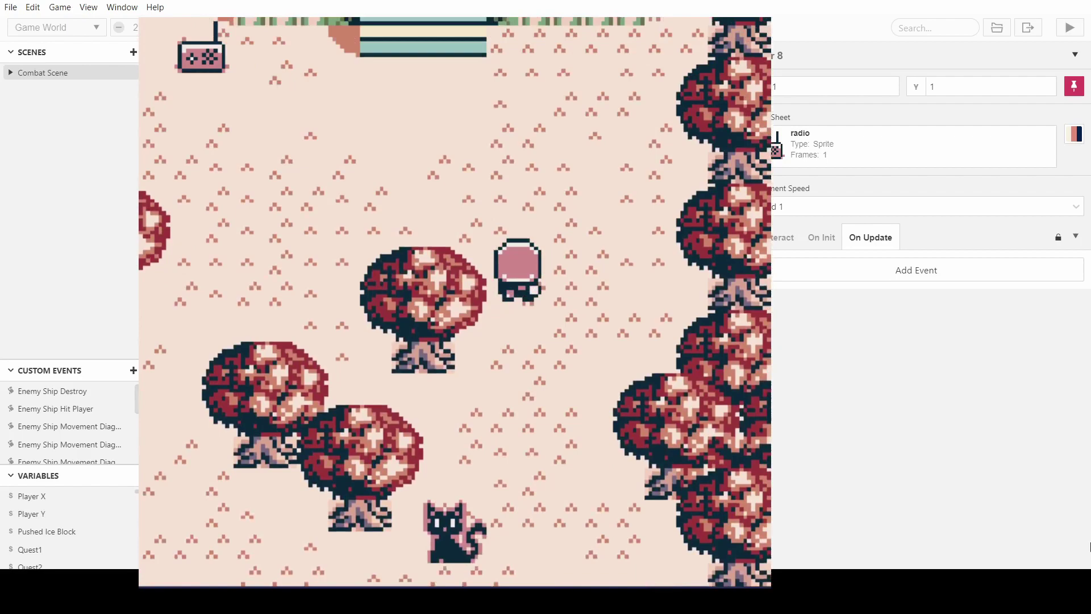
key(Left)
key(Up)
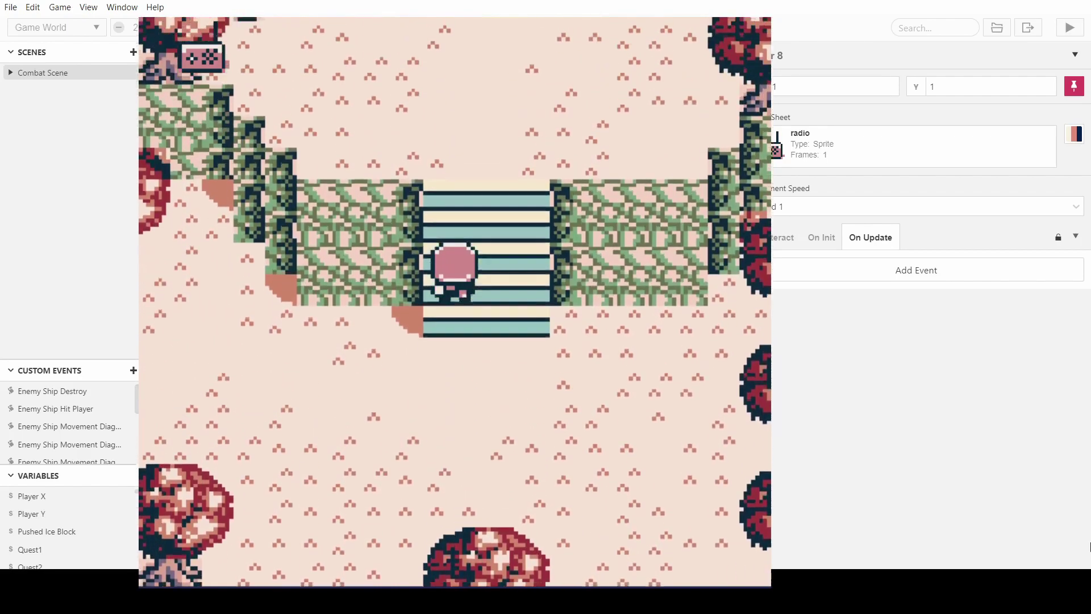
- Walk the player again from the houses past the trees and up over the stairway, checking the pinned radio near the map's edge
key(Right)
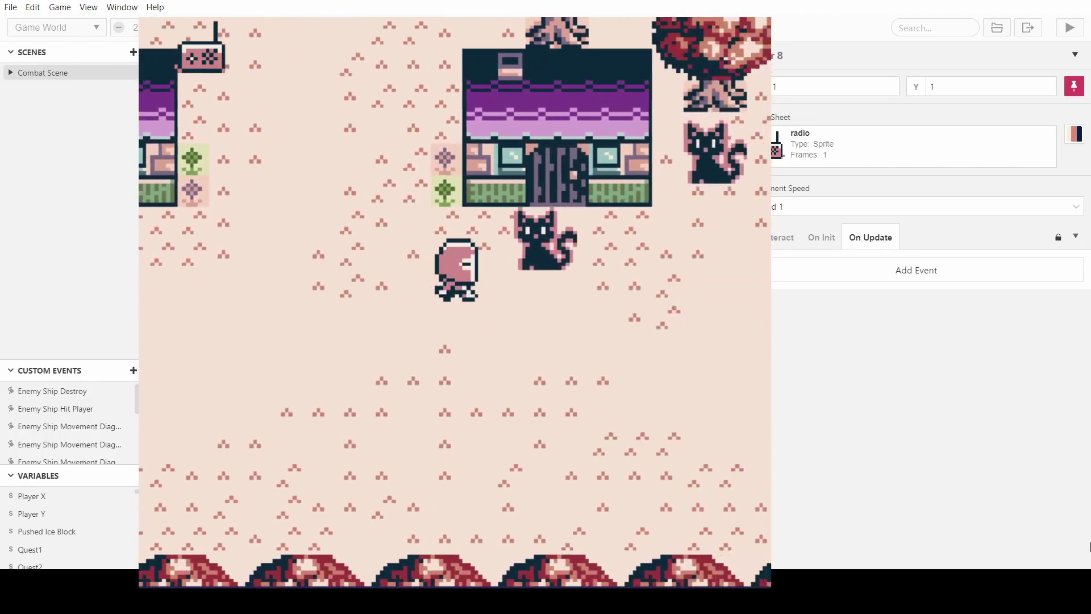
key(Up)
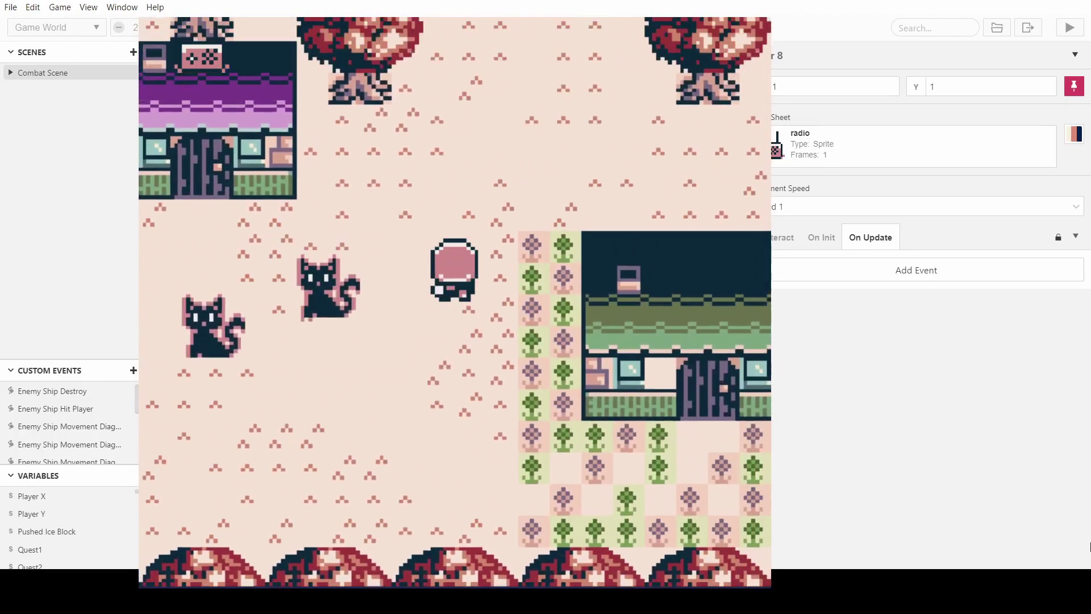
key(Right)
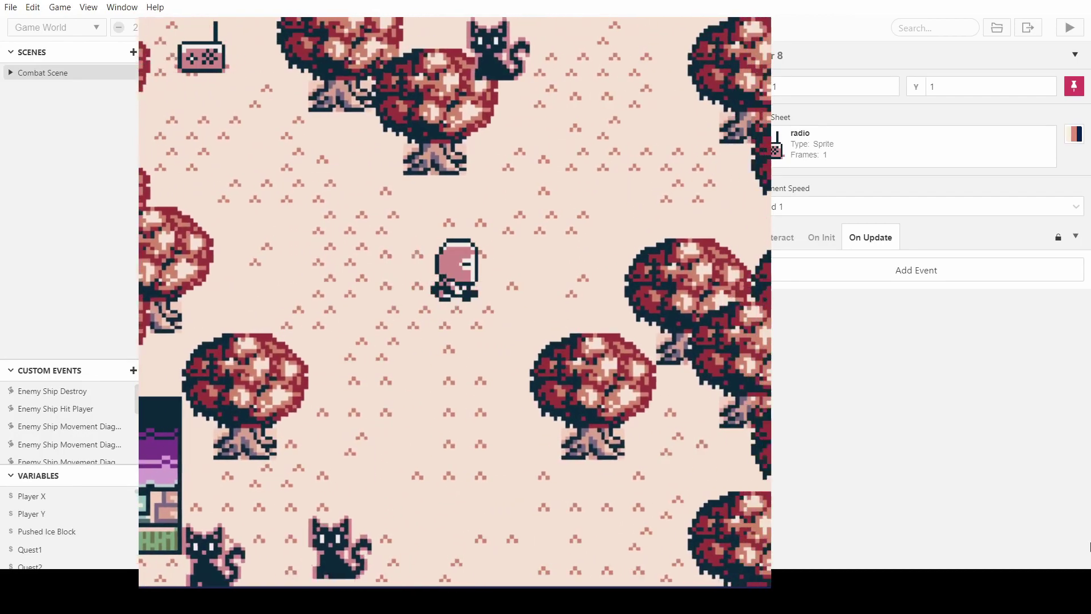
key(Up)
key(Right)
key(Up)
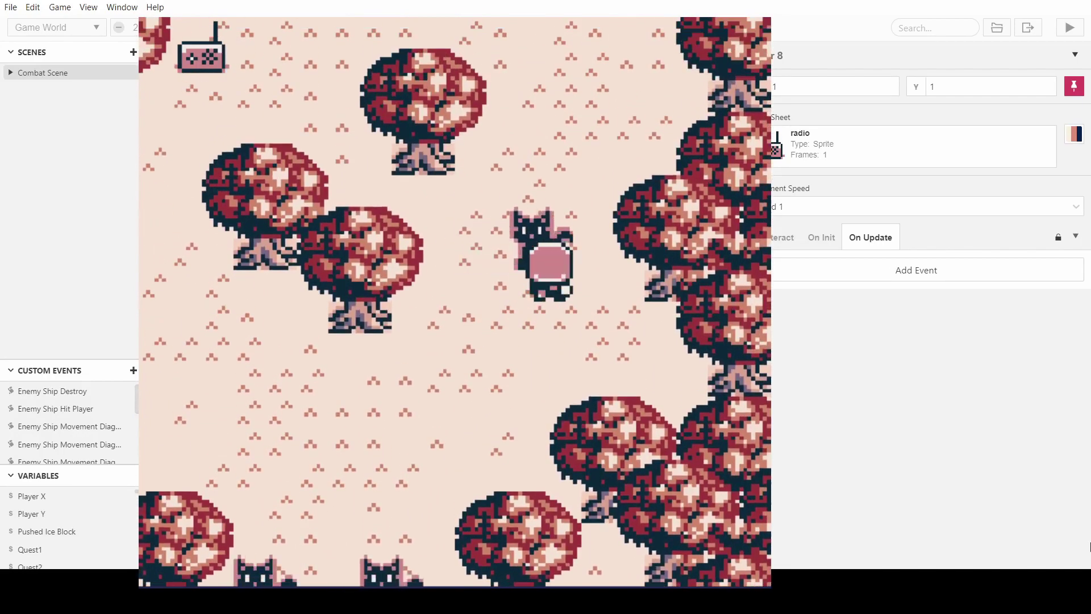
key(Up)
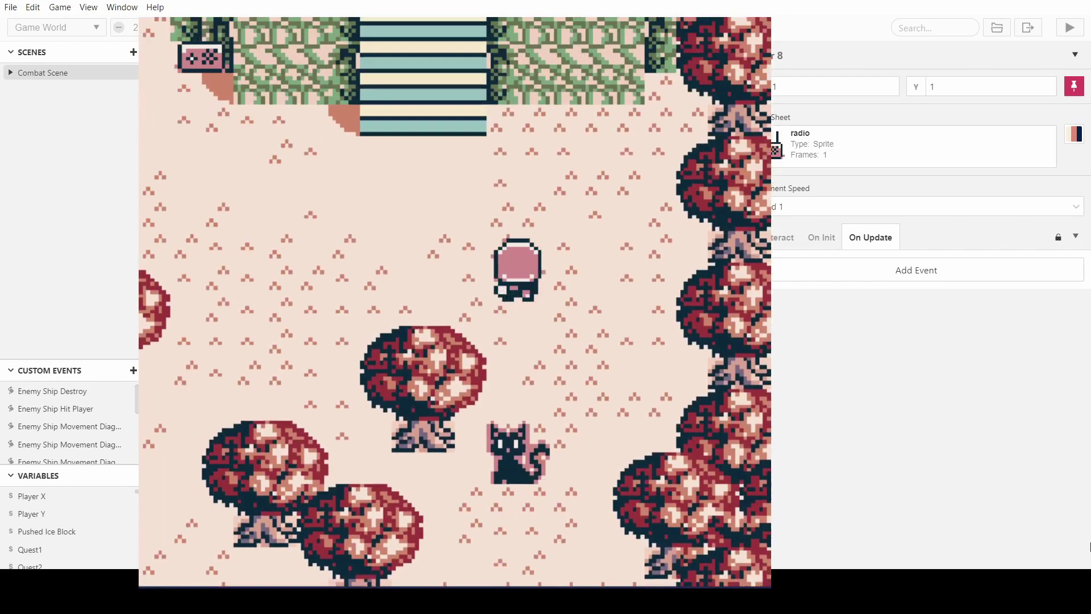
key(Up)
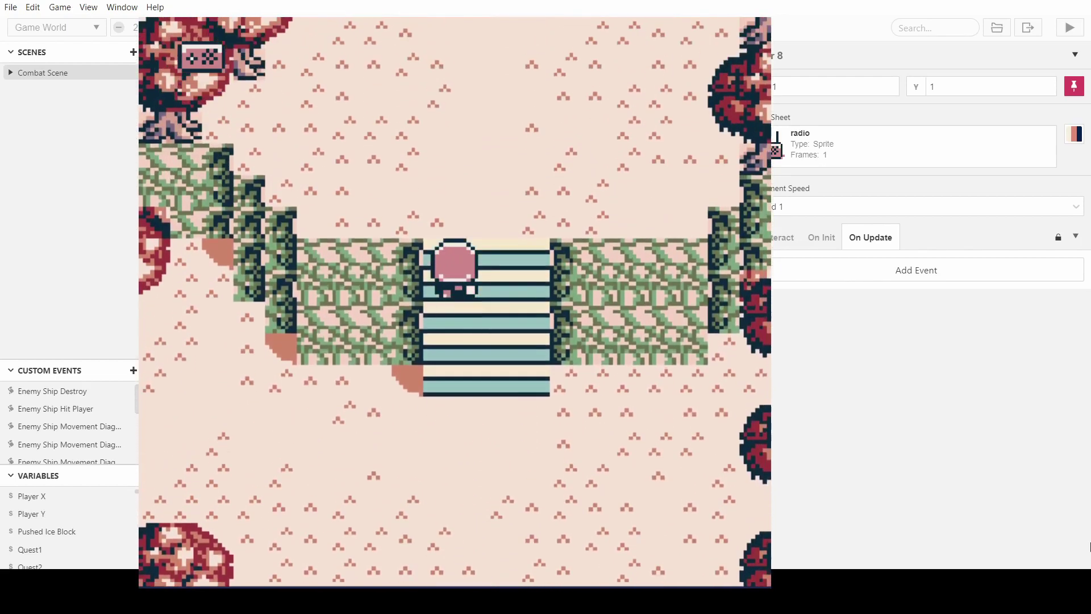
key(Up)
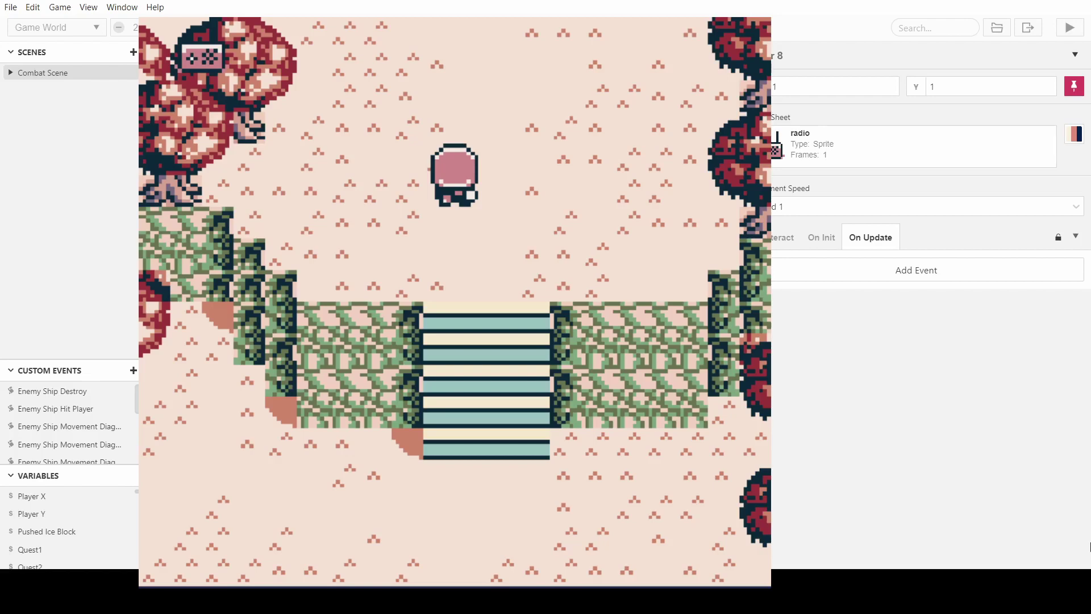
key(Down)
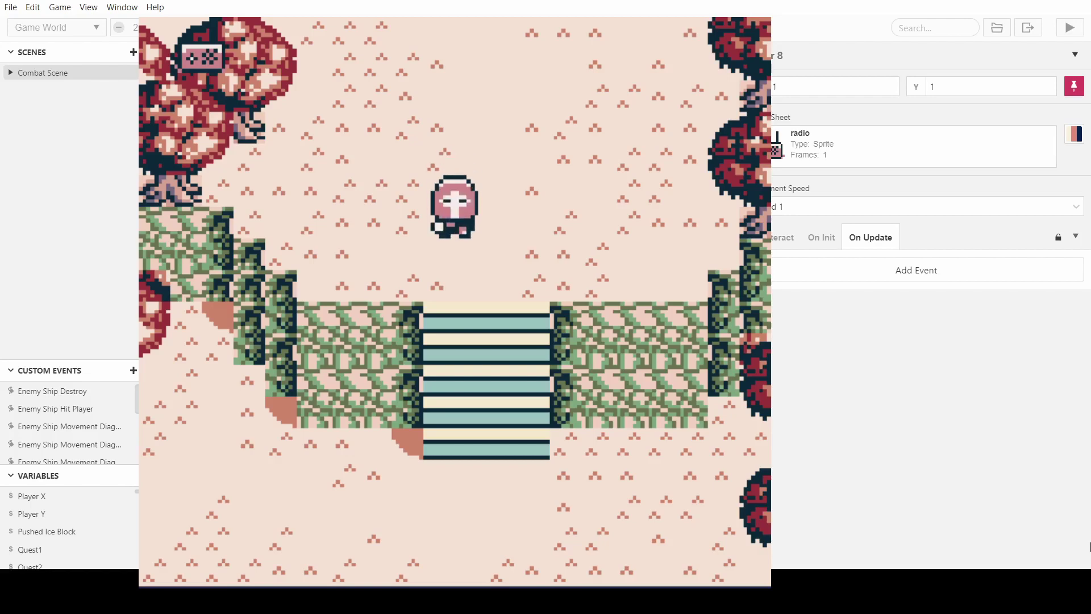
- Switch to GIMP and create a small, wide new image filled with the dark background colour
key(alt+Tab)
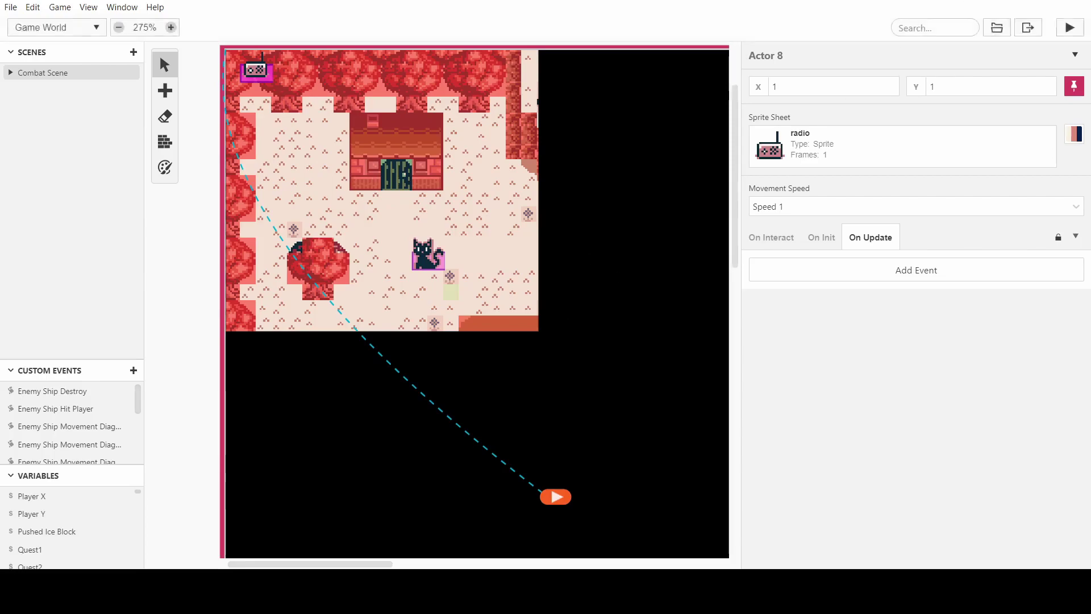
key(alt+Tab)
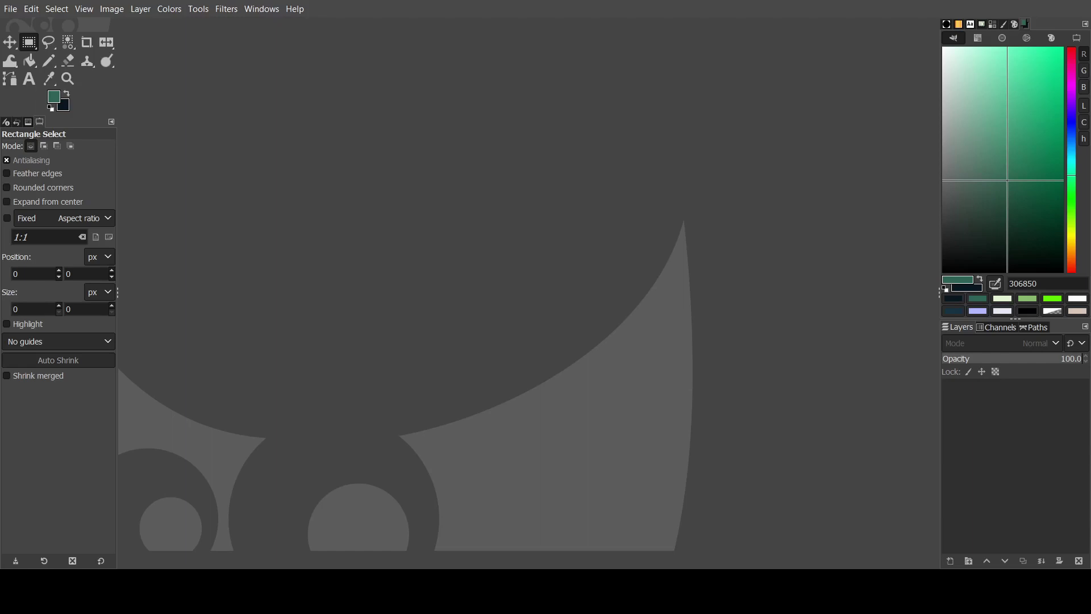
click(8, 11)
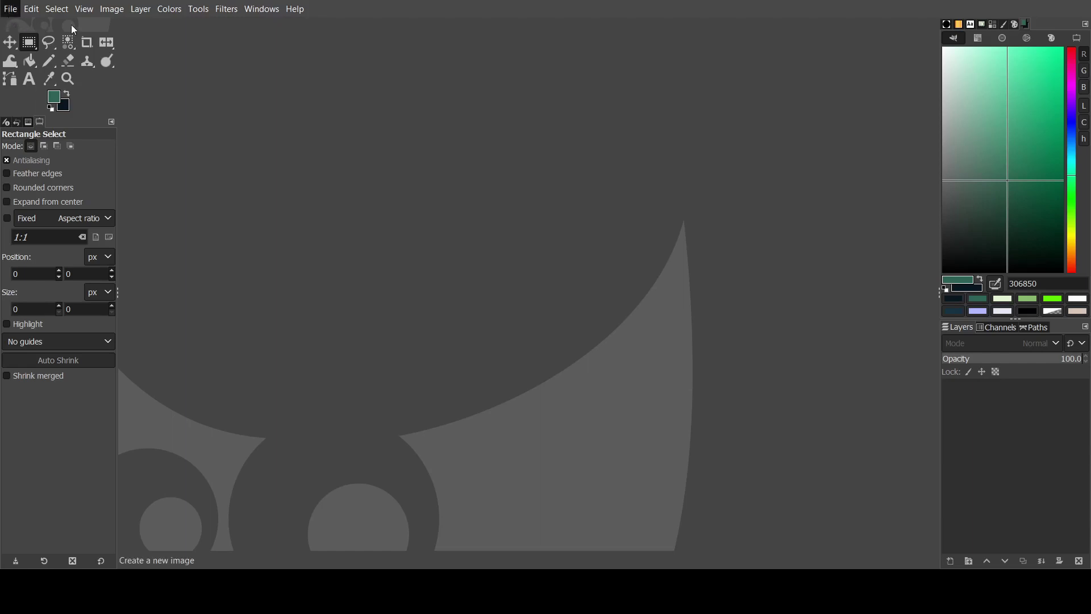
click(100, 22)
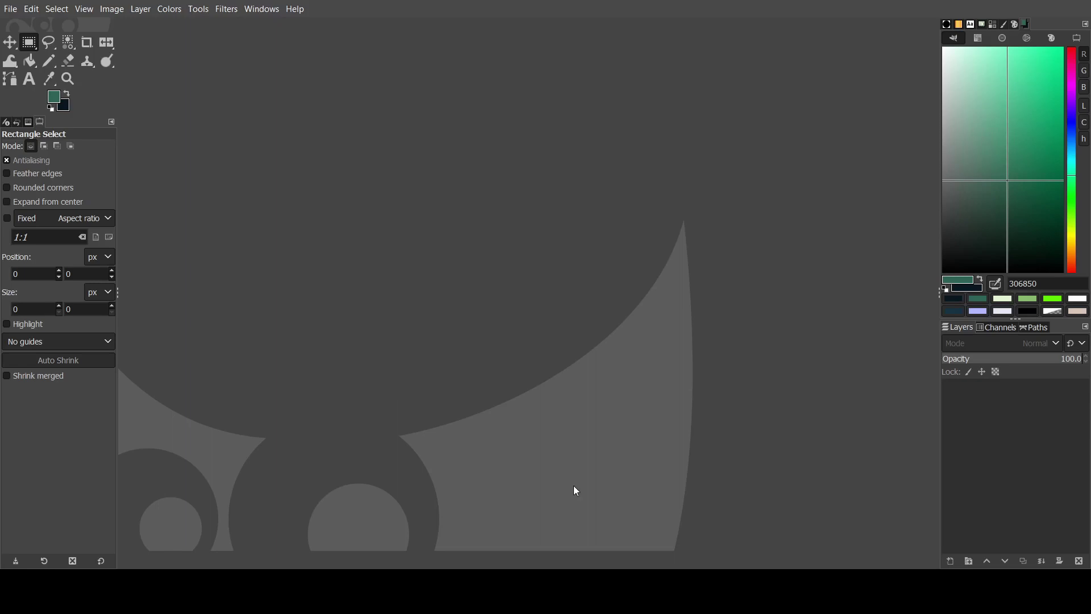
key(ctrl+shift+v)
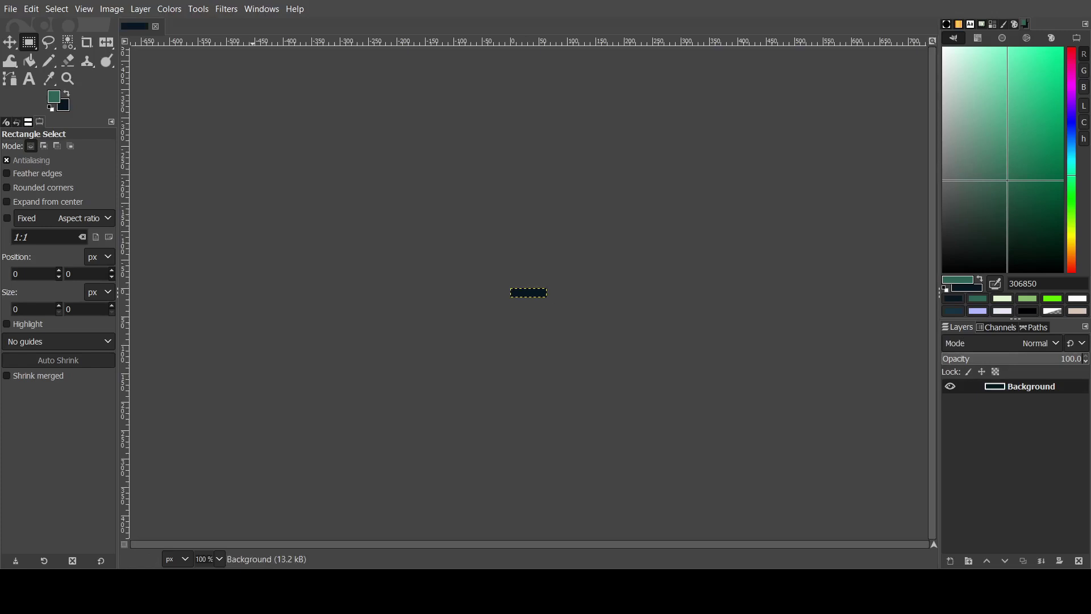
- Show the image grid and bucket-fill the whole background with the bright green 65ff00
ctrl+scroll(564, 285, up, 7)
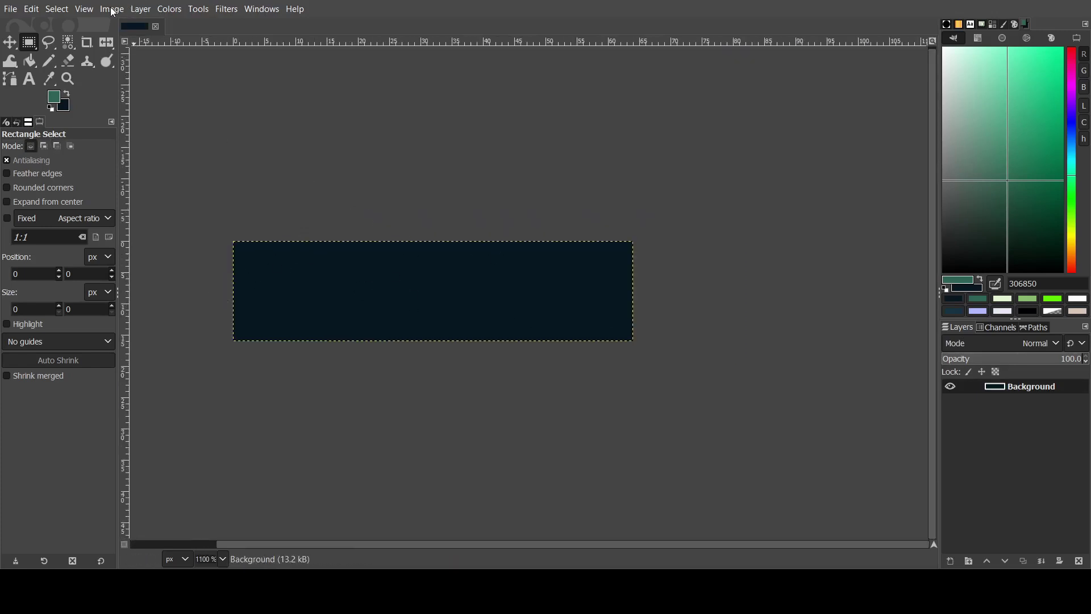
click(100, 296)
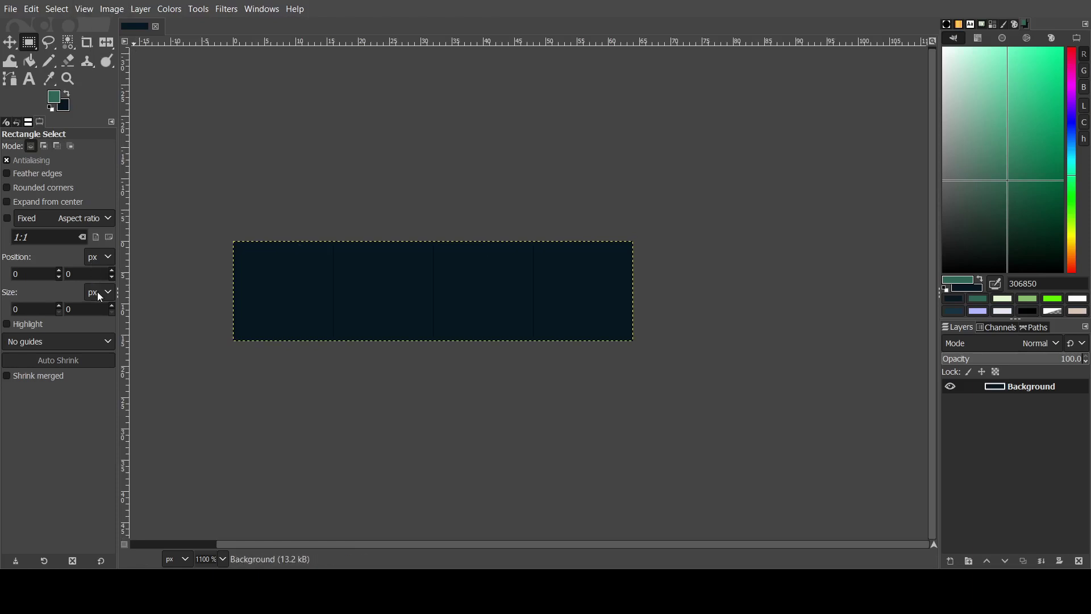
click(1053, 299)
key(shift+b)
click(443, 292)
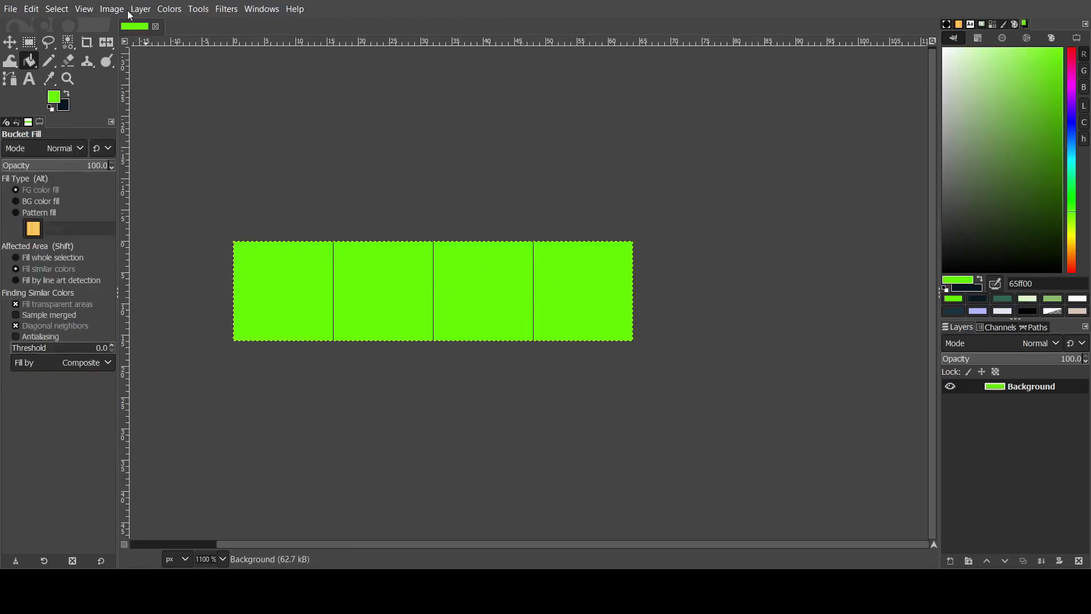
- Configure the image grid to a spacing of 8 pixels both horizontally and vertically
click(112, 9)
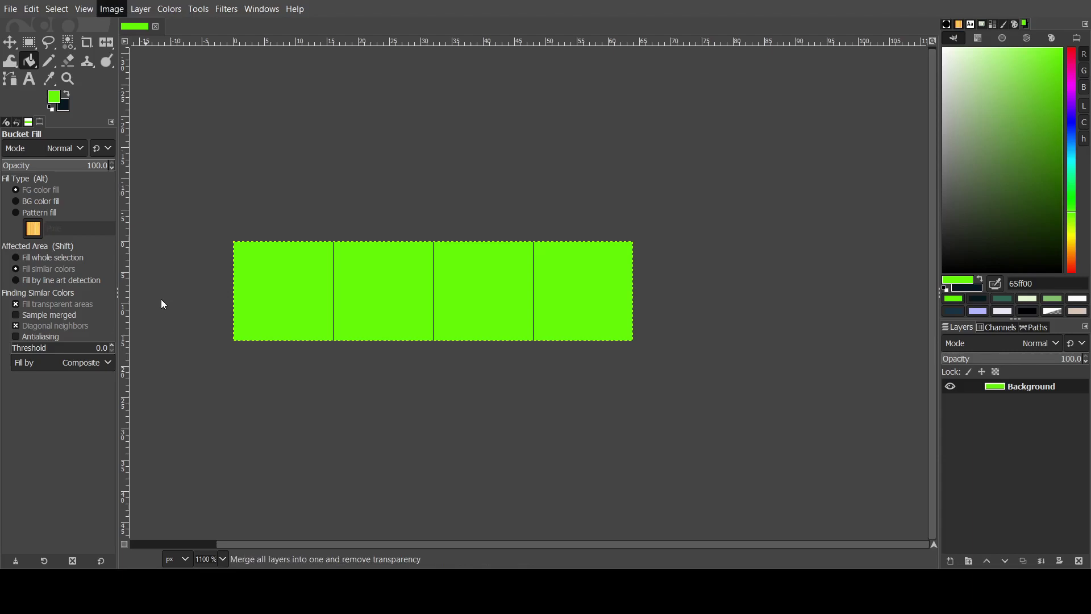
click(151, 348)
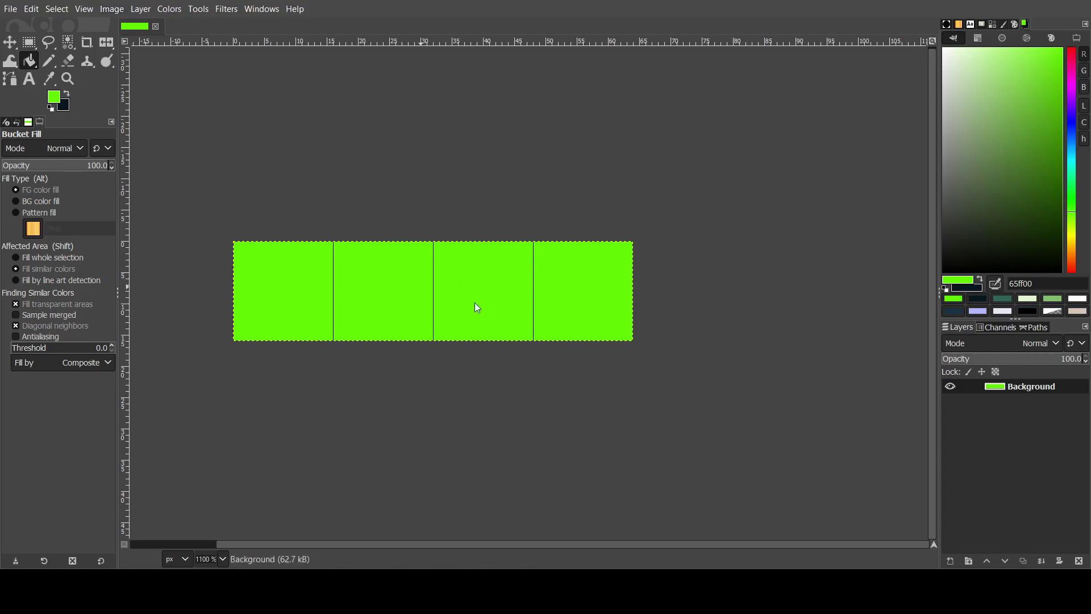
ctrl+scroll(341, 279, up, 2)
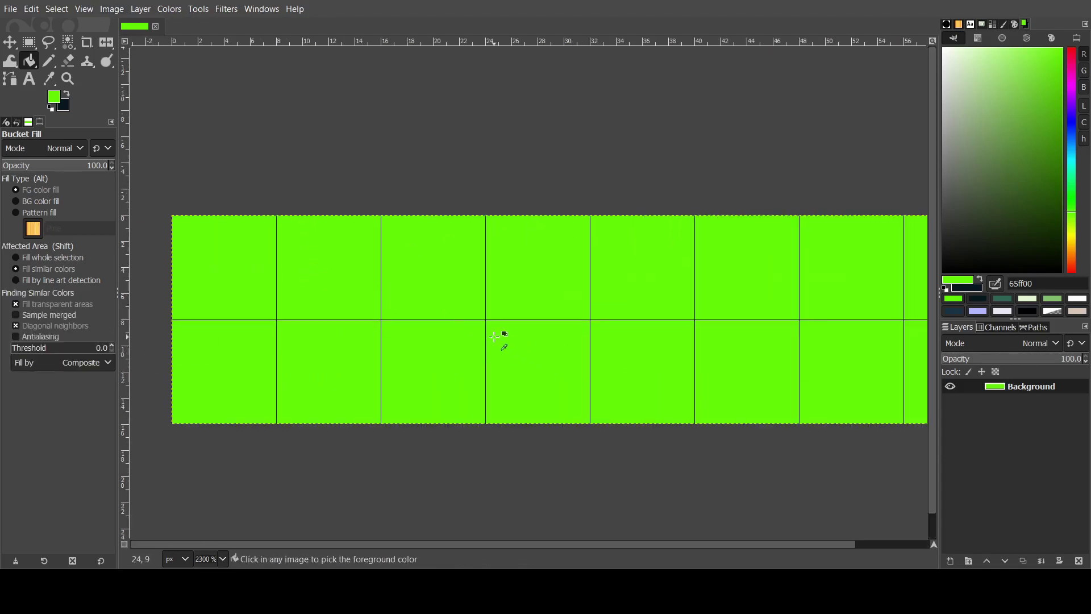
ctrl+scroll(441, 327, down, 1)
- Draw a symmetrical heart outline with the 1-pixel Pencil in dark 071821 on a new layer, inside the first 16-pixel square
key(n)
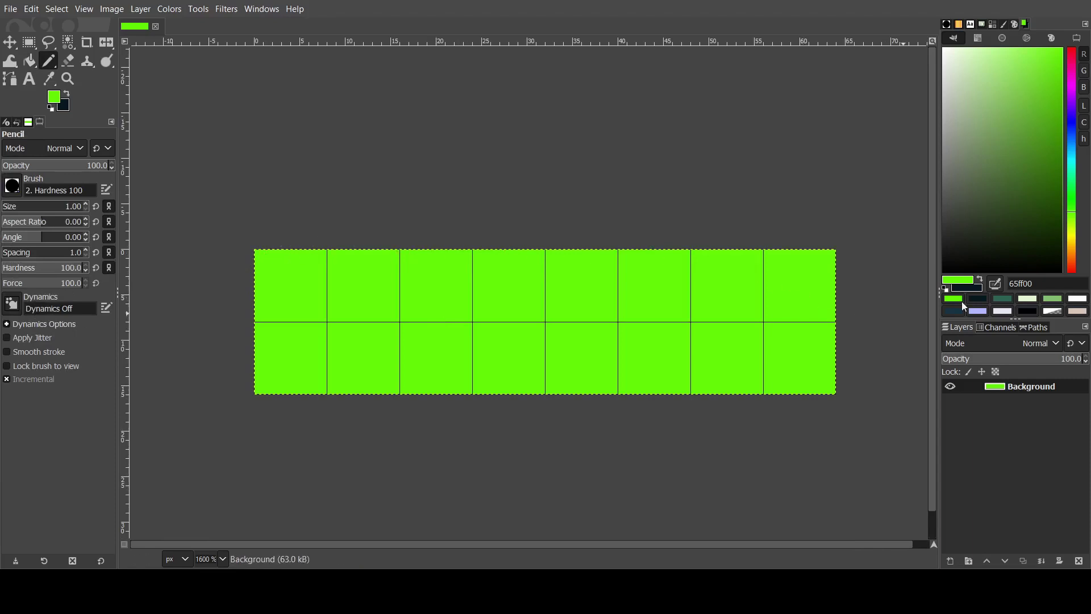
click(972, 301)
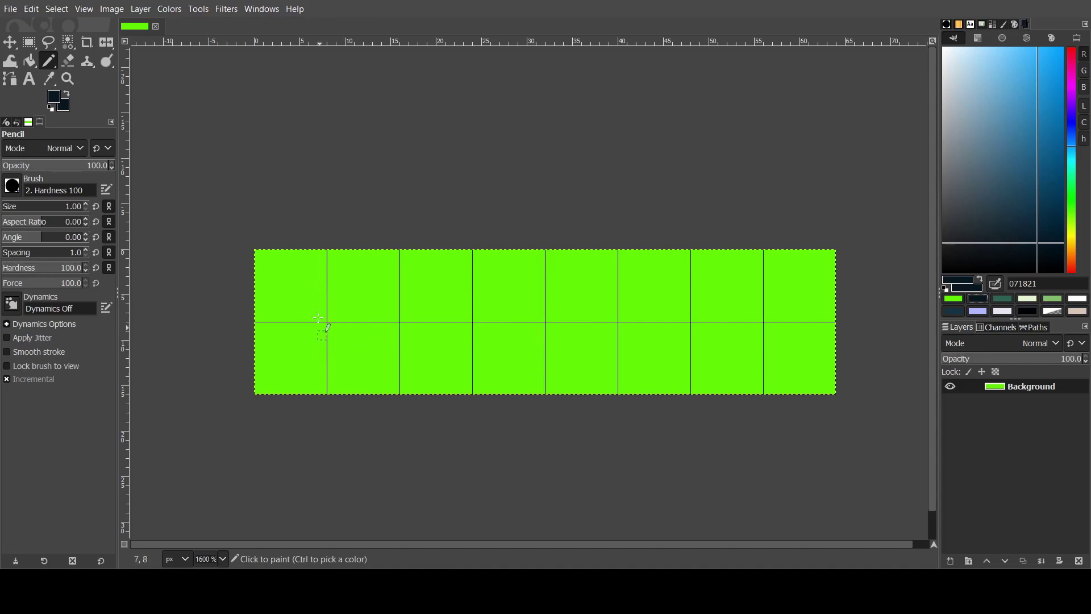
ctrl+scroll(268, 305, up, 2)
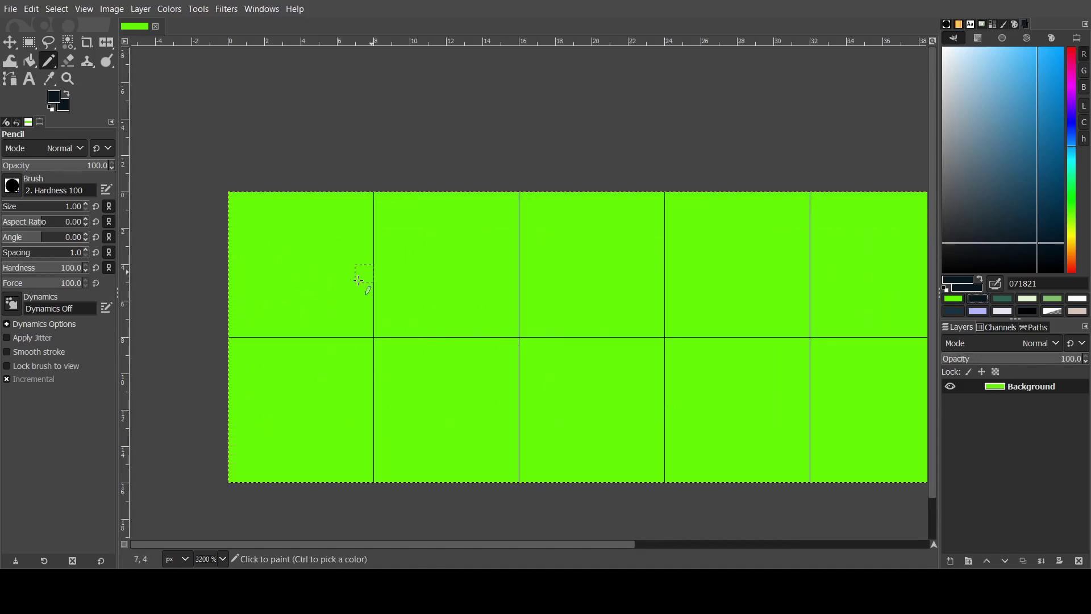
ctrl+scroll(361, 379, down, 2)
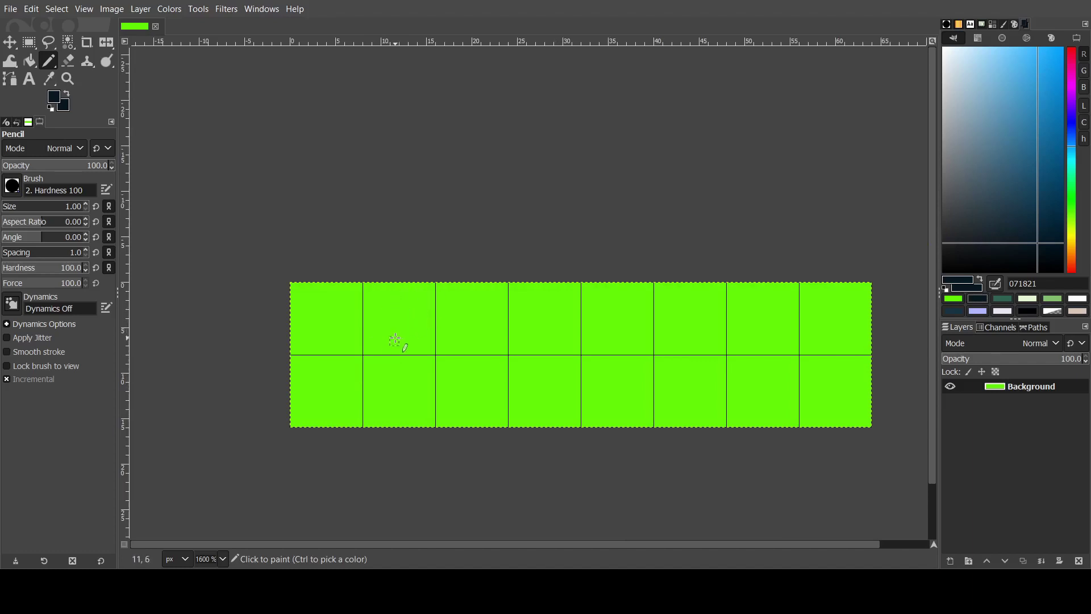
ctrl+scroll(323, 362, up, 2)
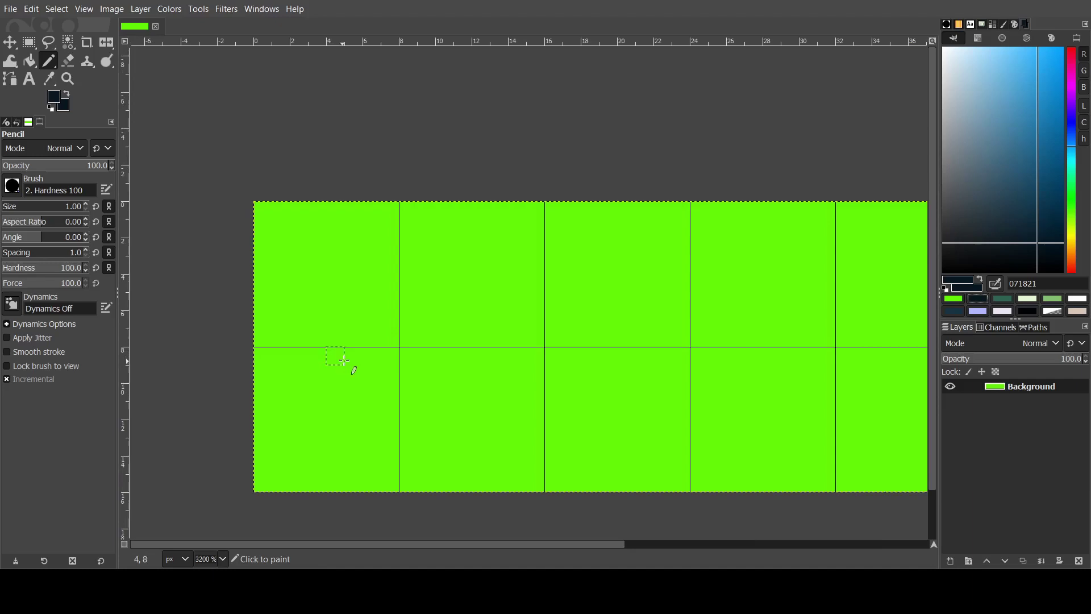
mouse_move(412, 293)
mouse_down()
mouse_move(470, 251)
mouse_move(514, 337)
mouse_move(409, 460)
mouse_up()
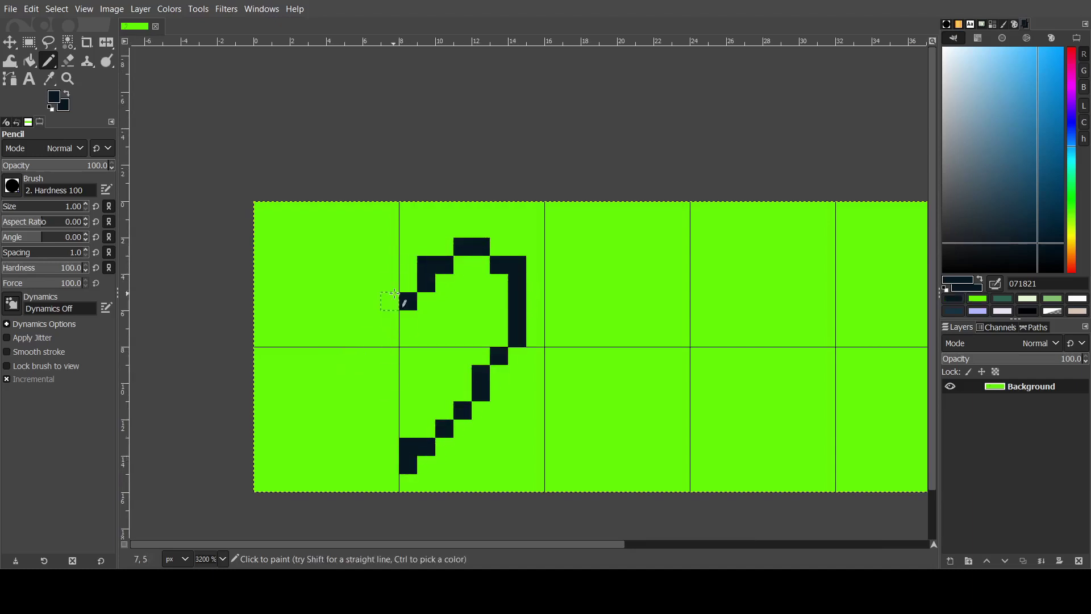
mouse_move(407, 297)
mouse_down()
mouse_move(360, 261)
mouse_move(295, 302)
mouse_move(379, 434)
mouse_up()
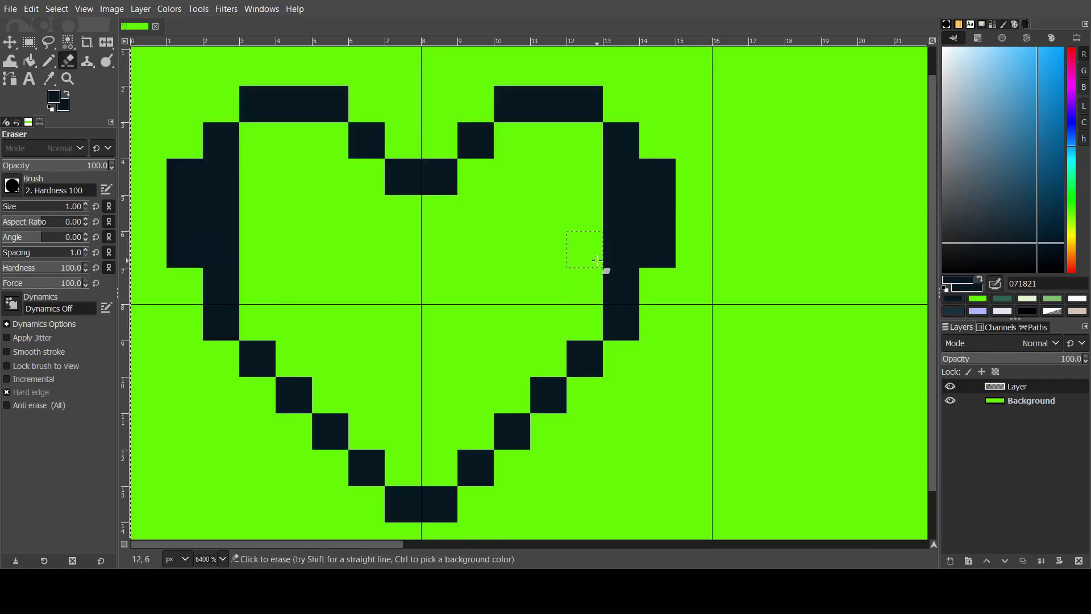
- Erase the doubled inner pixels along both sides of the heart so its outline is one pixel thick
drag(621, 261, 621, 171)
click(219, 174)
drag(219, 175, 221, 249)
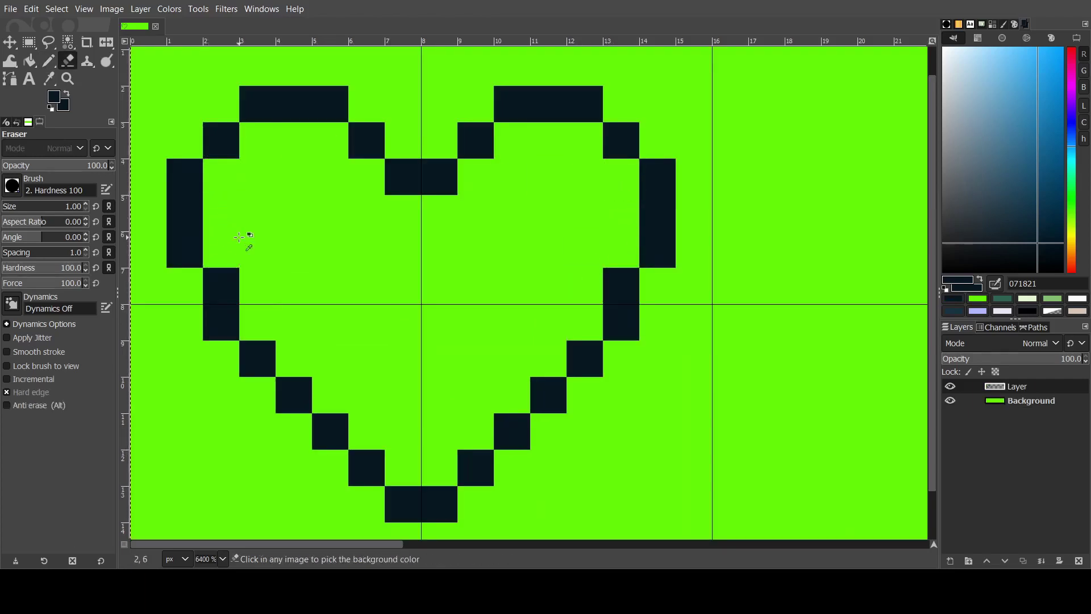
- Copy the heart outline and paste it into the other three 16-pixel squares, forming a row of four hearts
ctrl+scroll(277, 240, down, 8)
ctrl+scroll(290, 265, up, 4)
ctrl+scroll(273, 269, up, 3)
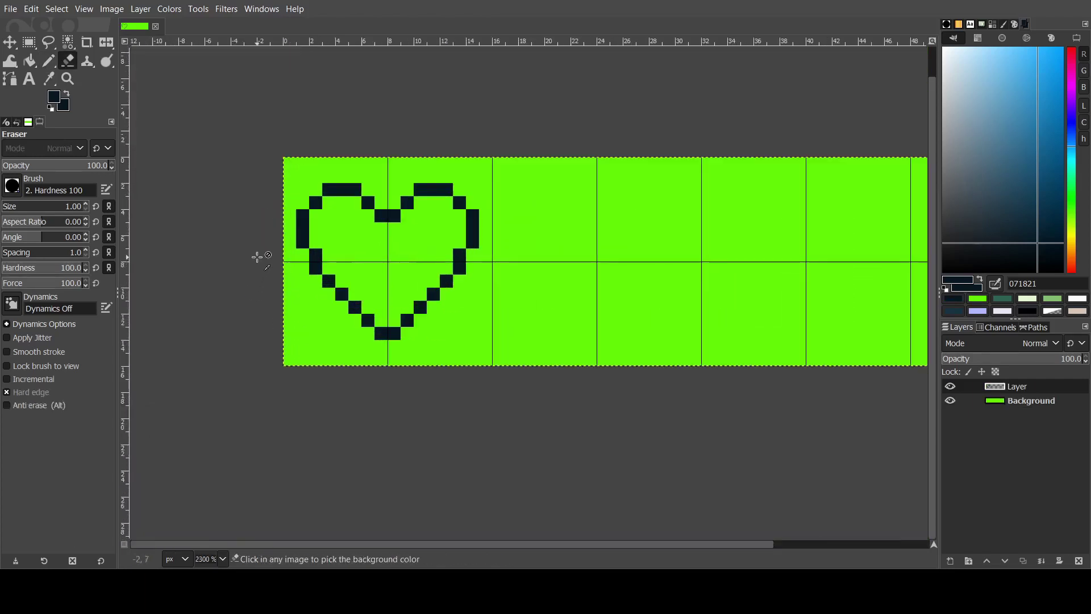
ctrl+scroll(283, 239, down, 3)
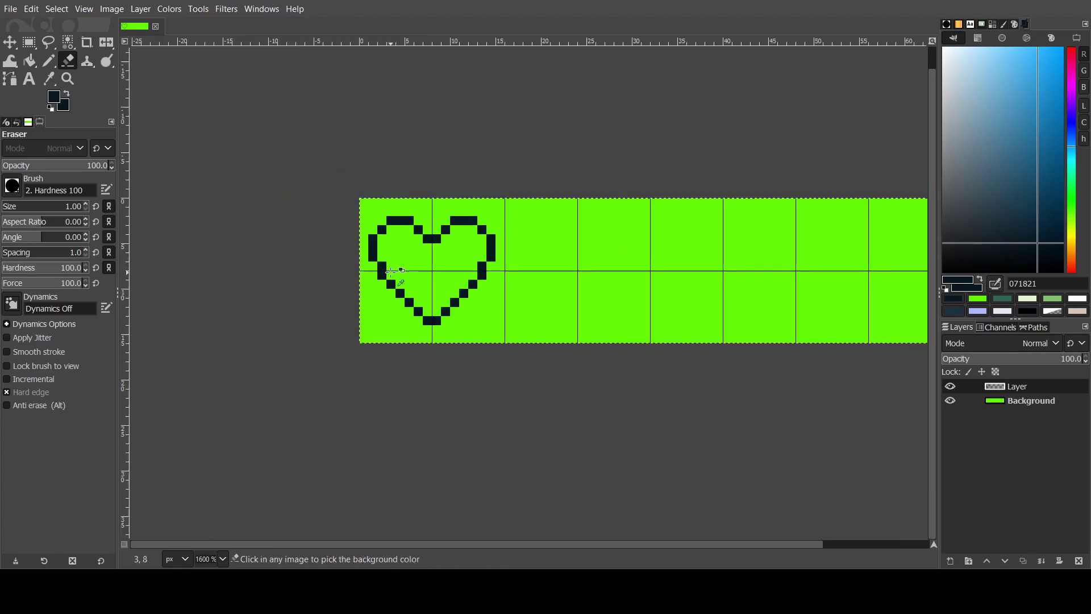
click(29, 42)
drag(278, 179, 531, 389)
key(ctrl+c)
key(ctrl+v)
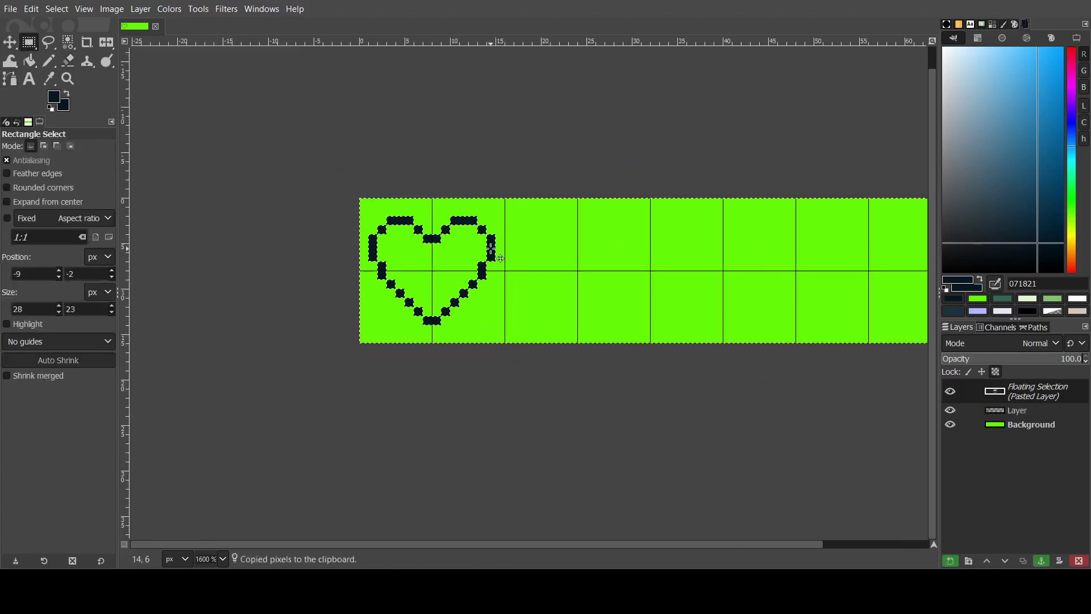
drag(489, 242, 782, 242)
middle_drag(782, 242, 662, 241)
key(ctrl+v)
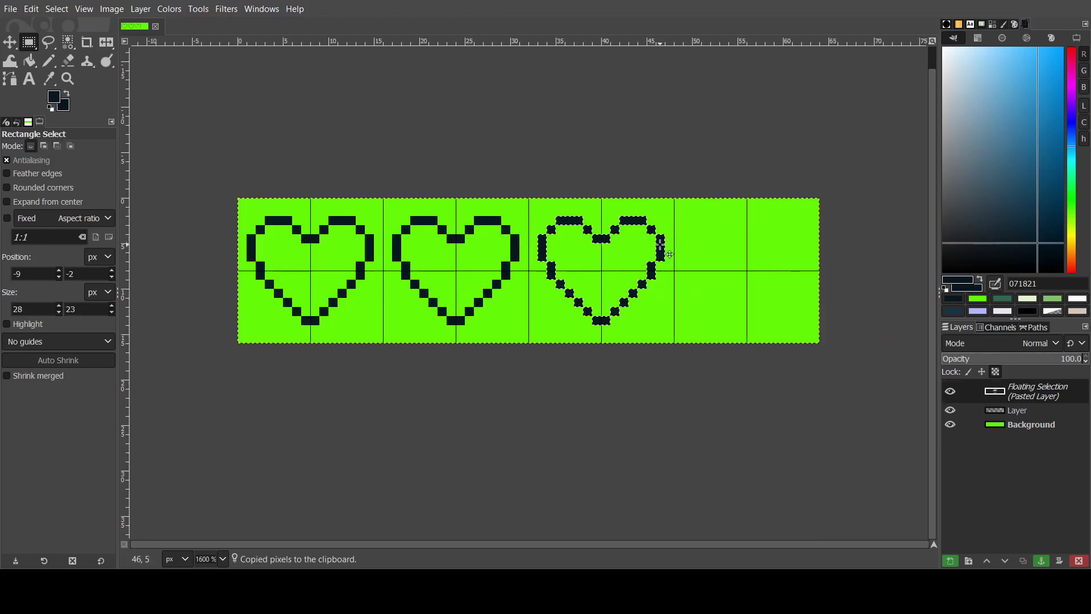
drag(662, 248, 809, 246)
click(653, 177)
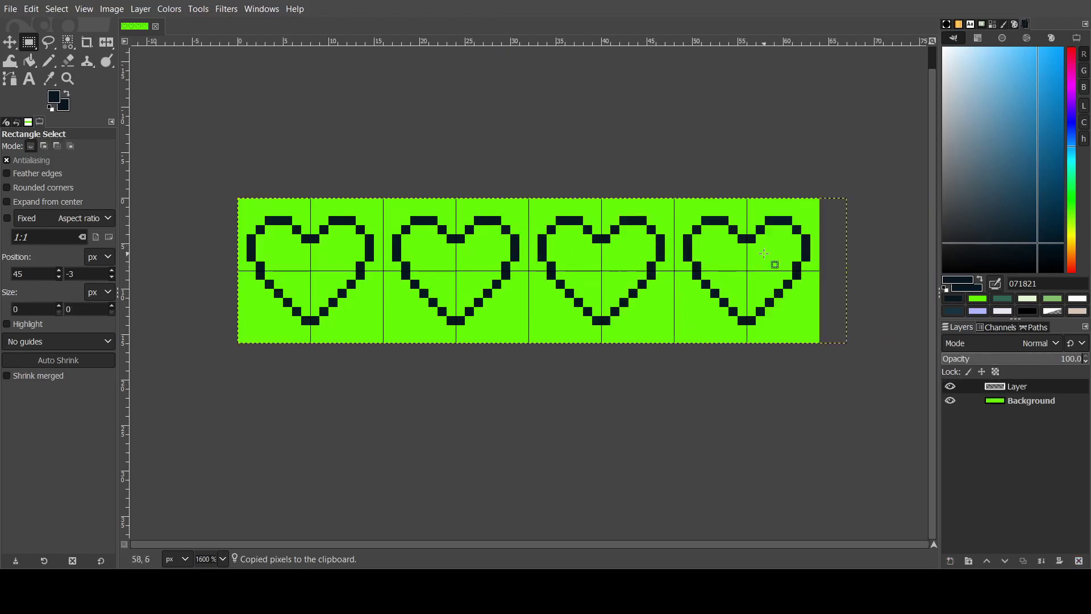
- On a new layer, draw a vertical line and a stepped horizontal line that divide the first heart into four parts
key(n)
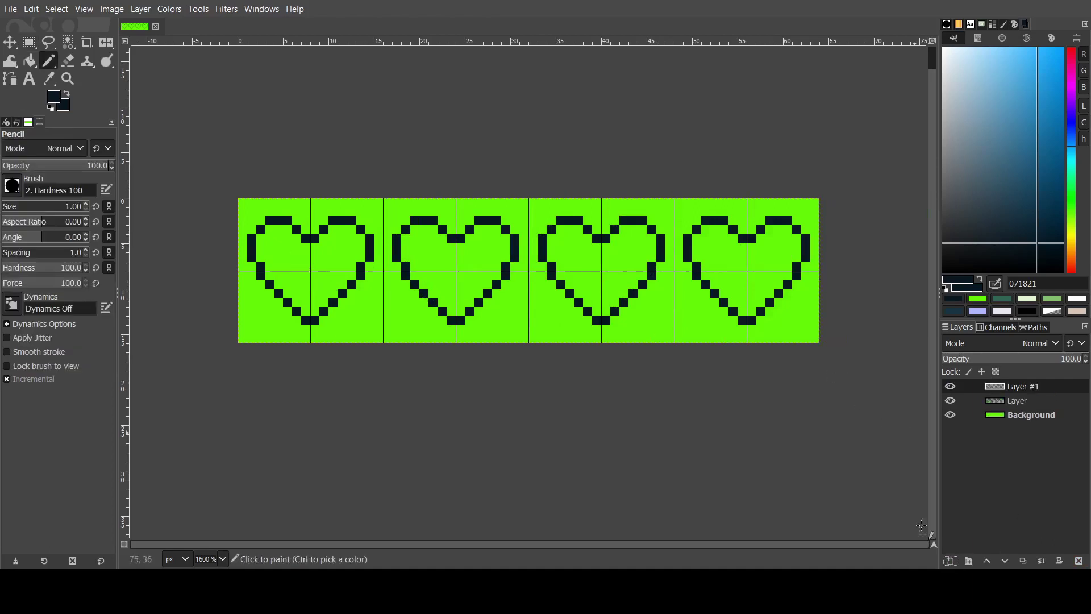
ctrl+scroll(200, 278, up, 1)
ctrl+scroll(375, 226, down, 2)
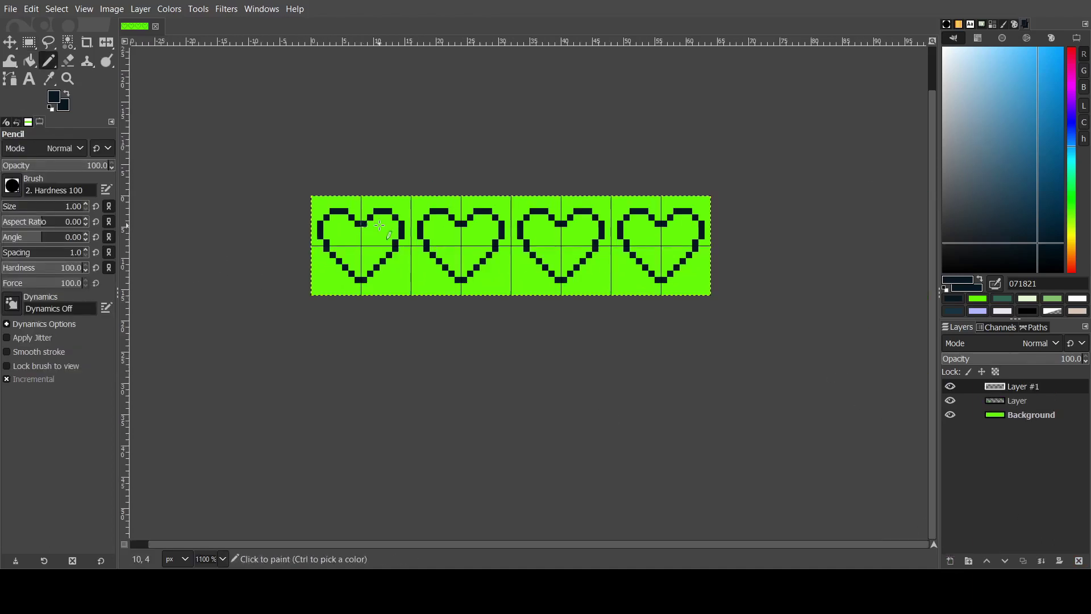
ctrl+scroll(375, 235, up, 2)
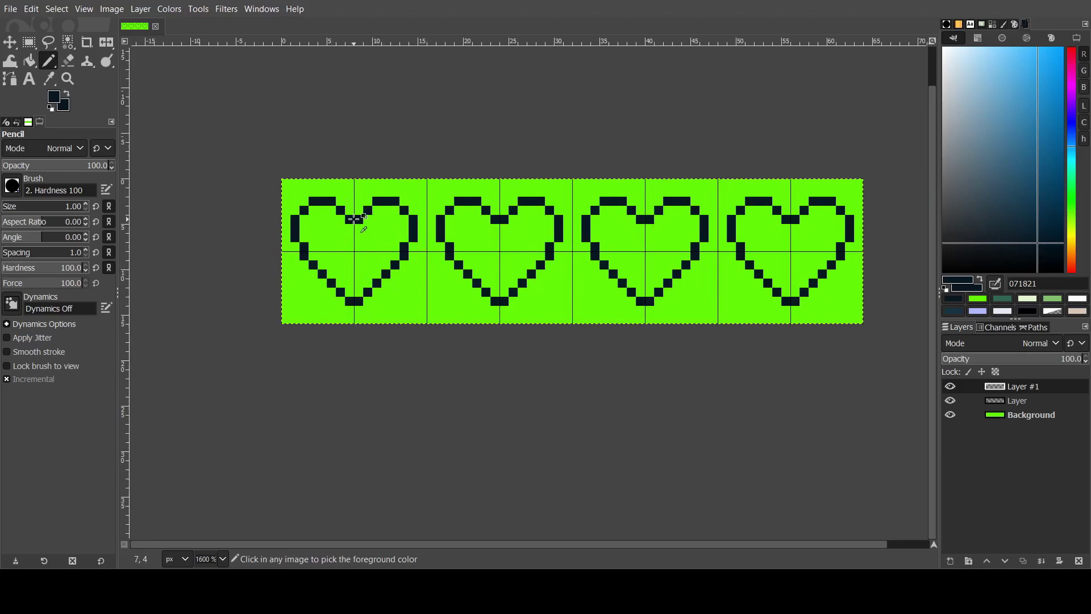
ctrl+scroll(354, 220, up, 1)
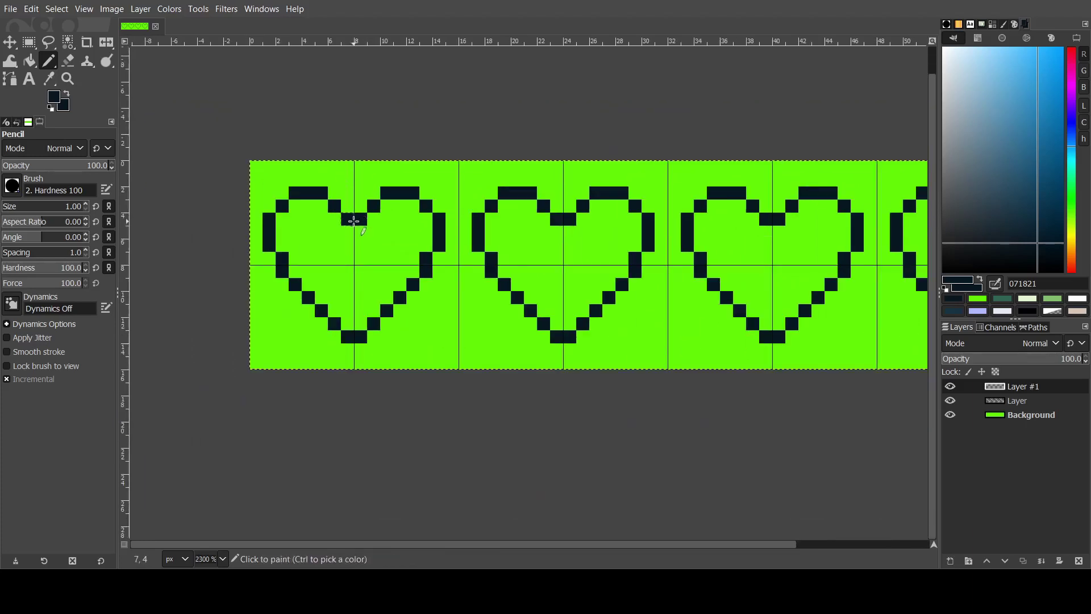
ctrl+scroll(353, 220, up, 1)
drag(355, 234, 361, 379)
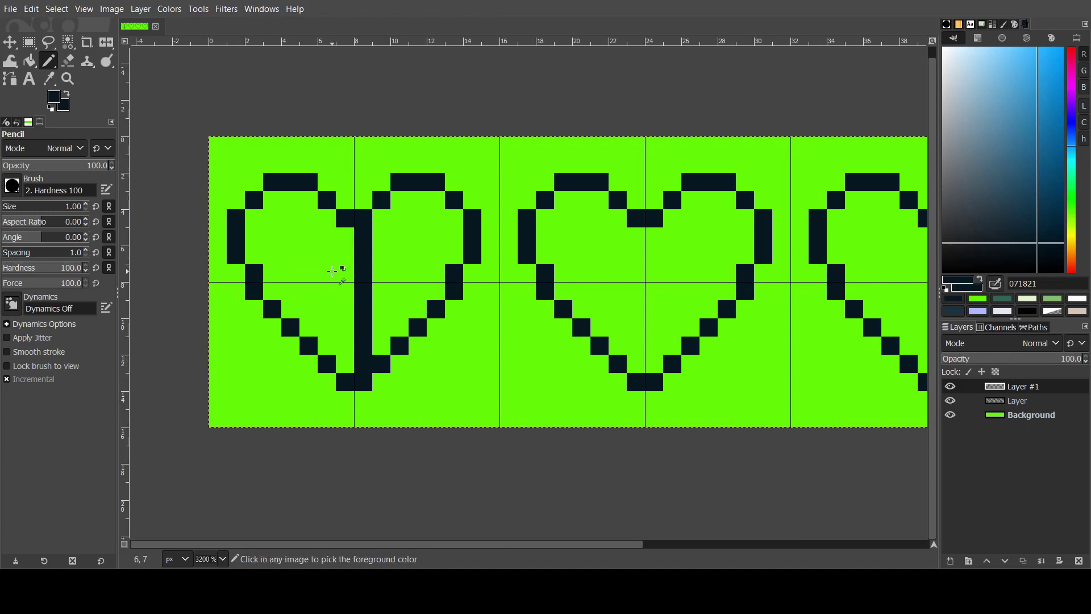
key(ctrl+z)
drag(360, 236, 361, 379)
mouse_move(273, 273)
mouse_down()
mouse_move(325, 288)
mouse_move(405, 290)
mouse_up()
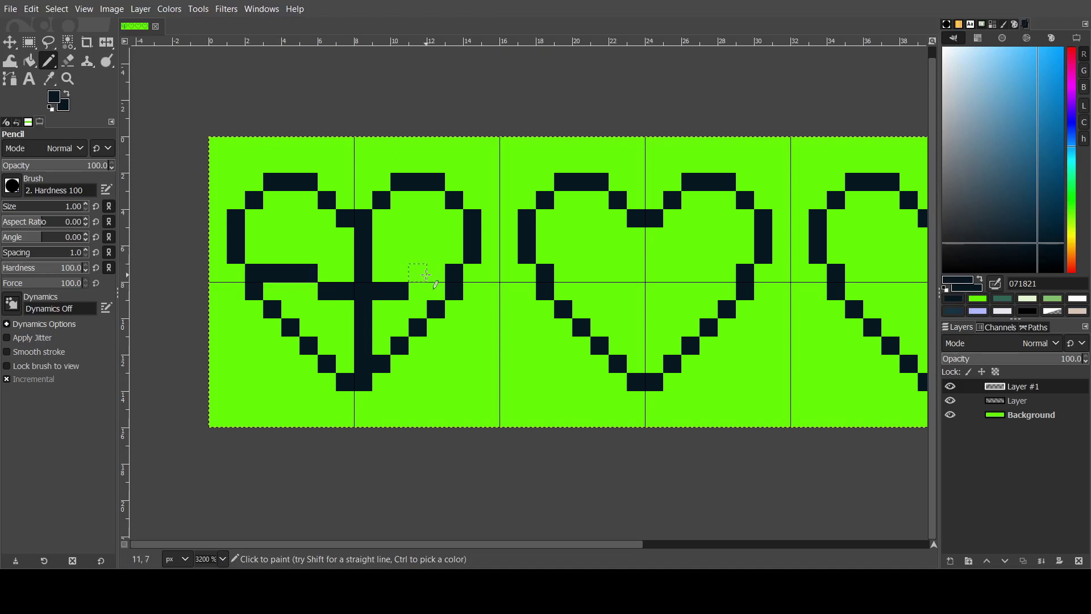
- Copy the first heart's dividing lines and paste them into the same place inside the other hearts
ctrl+scroll(489, 281, down, 4)
ctrl+scroll(502, 281, down, 2)
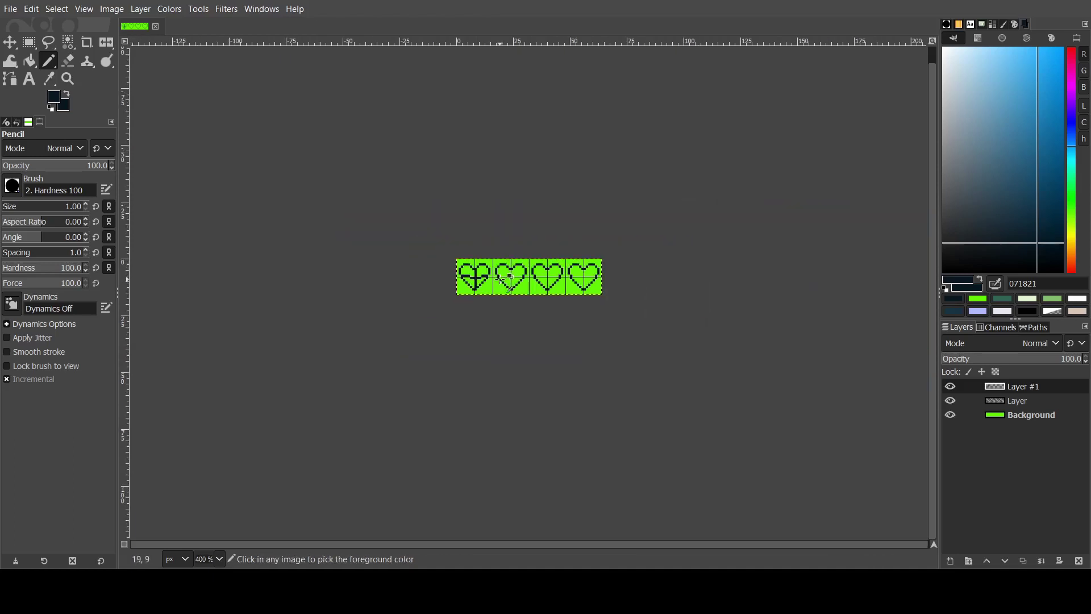
ctrl+scroll(502, 280, up, 5)
click(28, 42)
drag(249, 151, 459, 359)
key(ctrl+c)
key(ctrl+v)
drag(392, 259, 591, 260)
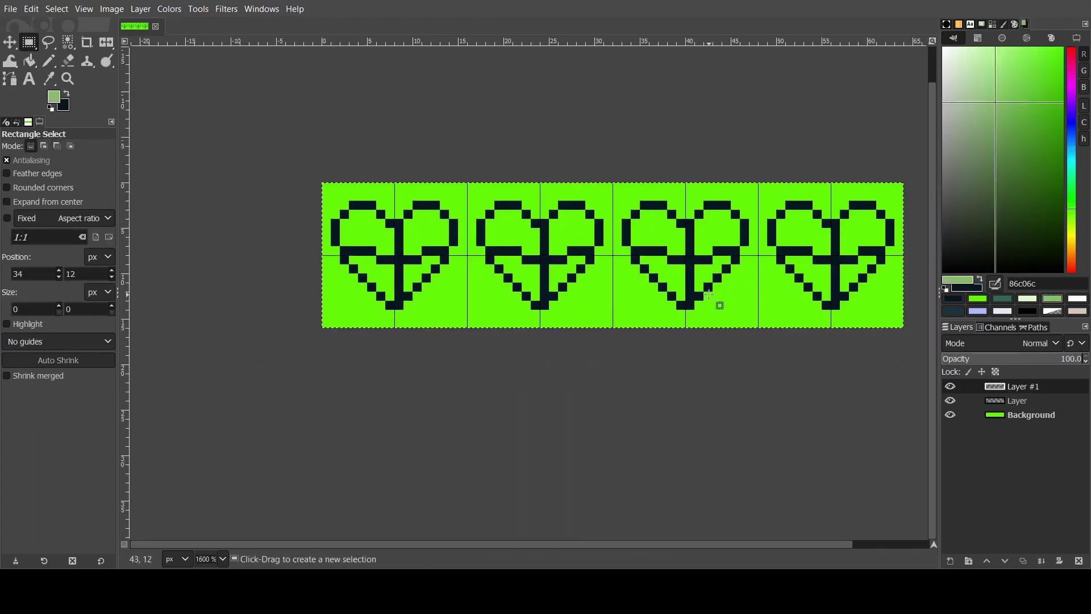
- Recolour the dividing lines of all four hearts to the soft green 86c06c with Bucket Fill
key(shift+b)
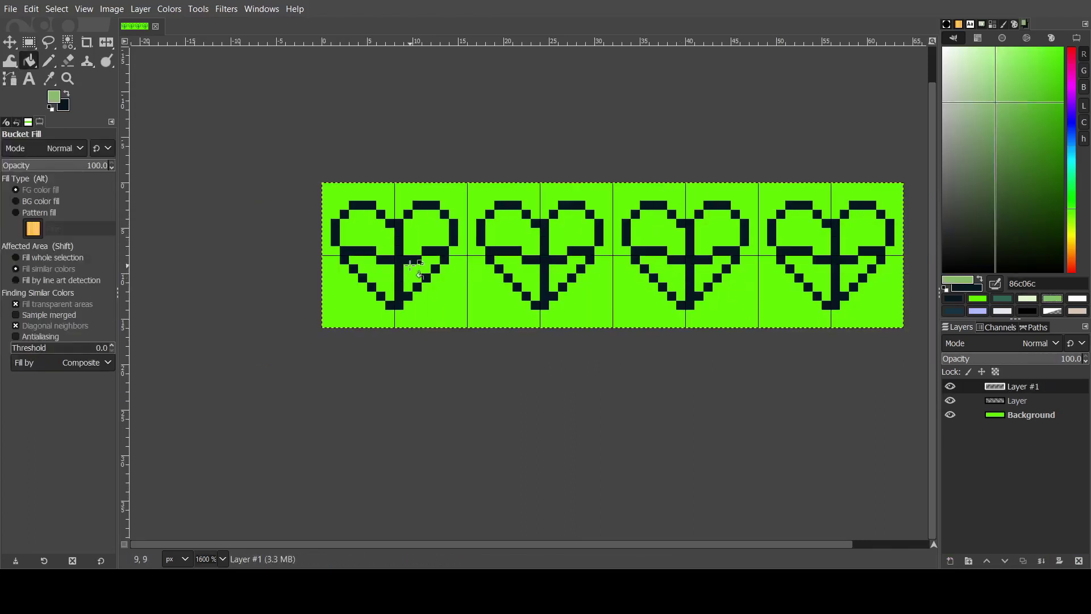
ctrl+scroll(409, 260, up, 1)
click(409, 261)
click(621, 241)
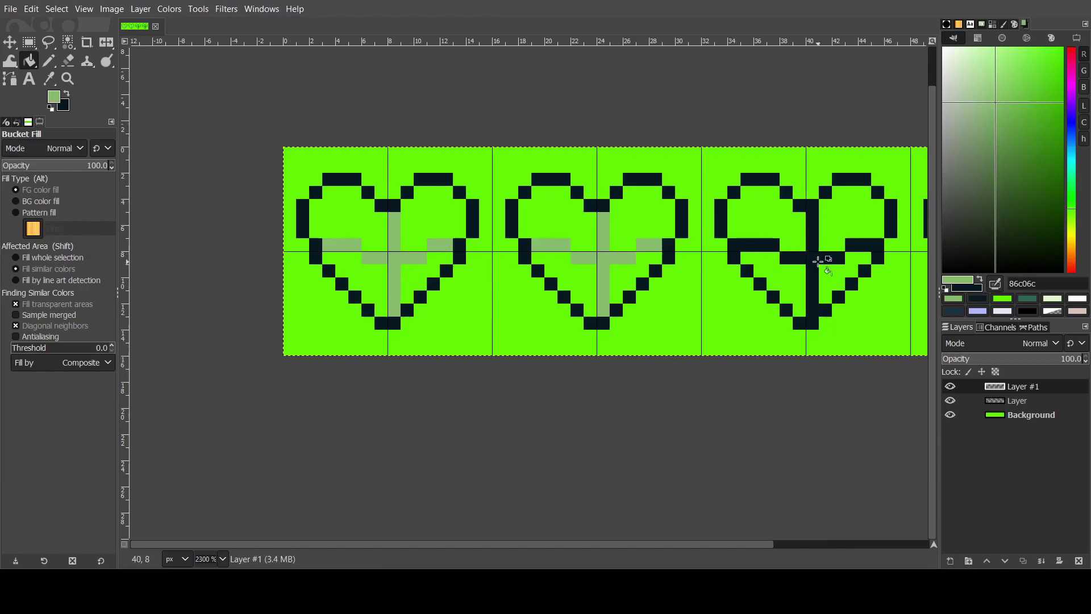
click(828, 253)
ctrl+scroll(830, 256, down, 2)
ctrl+scroll(893, 262, up, 3)
click(893, 262)
ctrl+scroll(795, 284, down, 4)
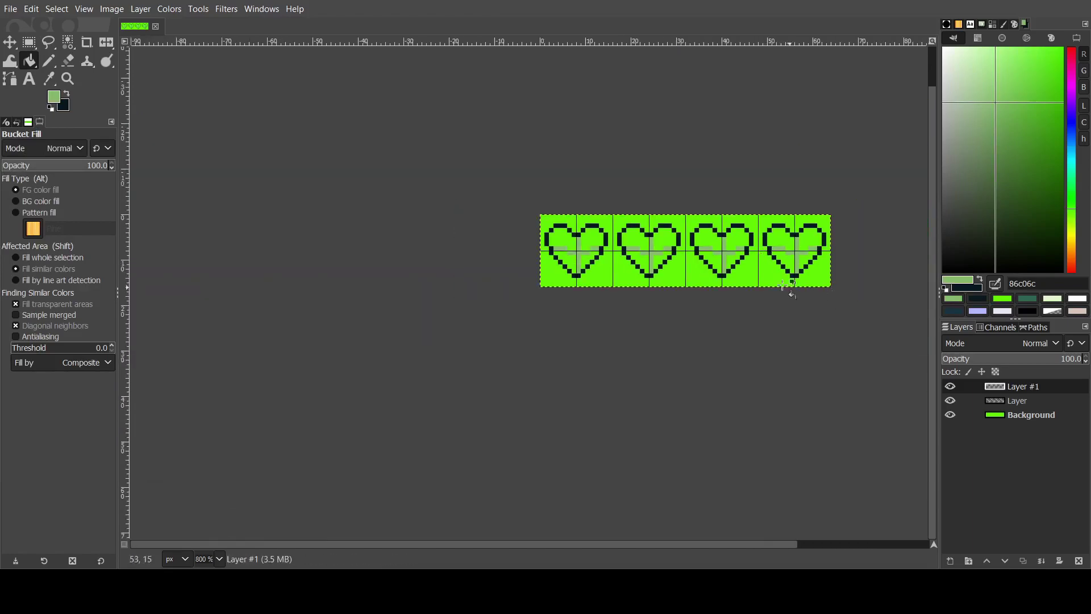
- On a new layer, fill all four quarters of the first heart with pale green e0f8cf, using Bucket Fill with Sample merged enabled
ctrl+scroll(795, 284, up, 2)
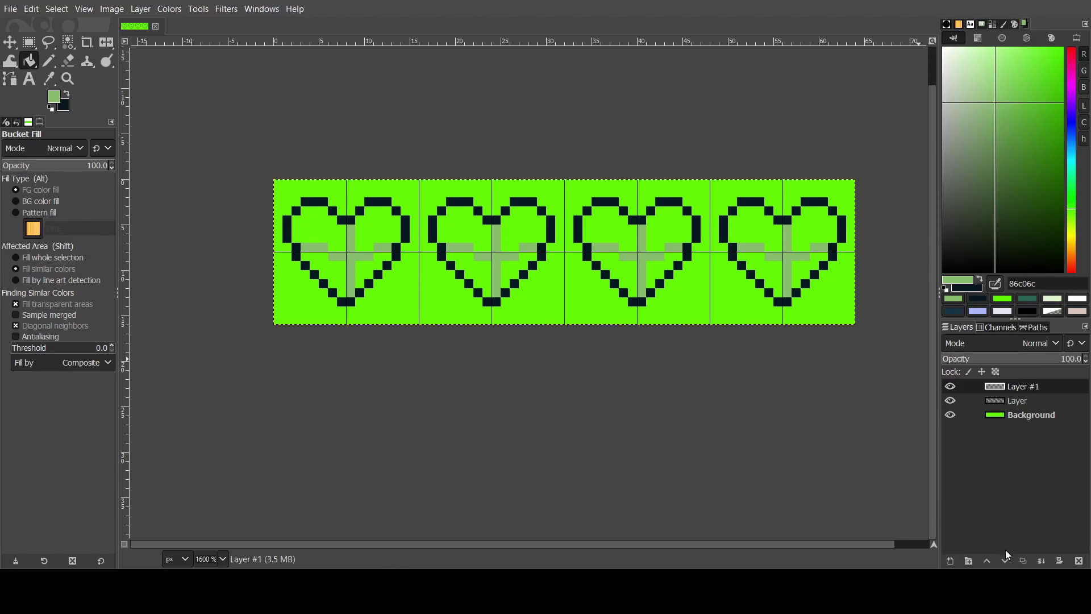
click(34, 315)
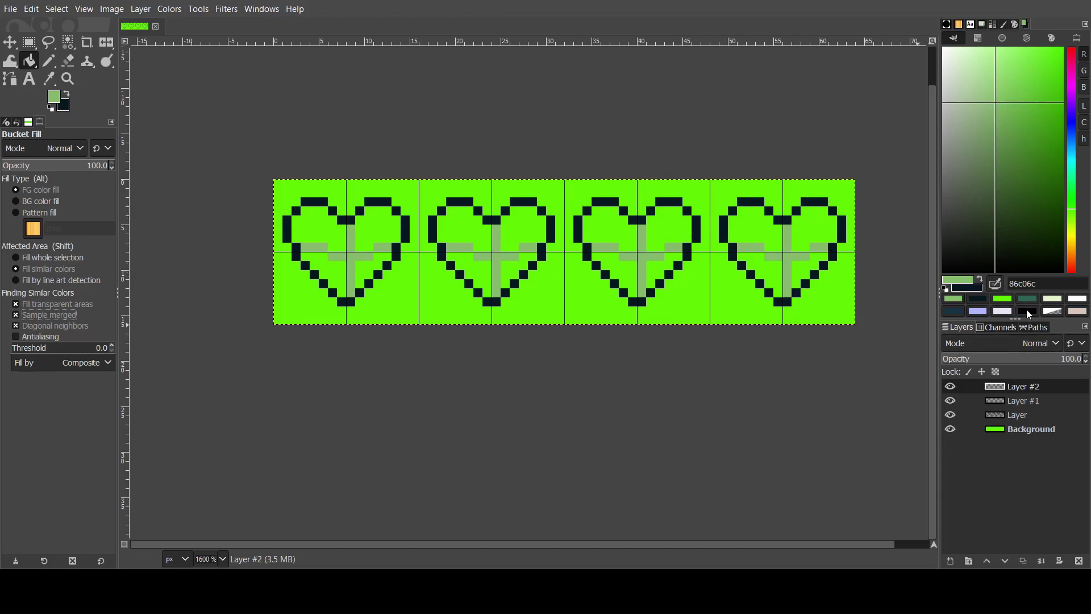
ctrl+scroll(319, 234, down, 3)
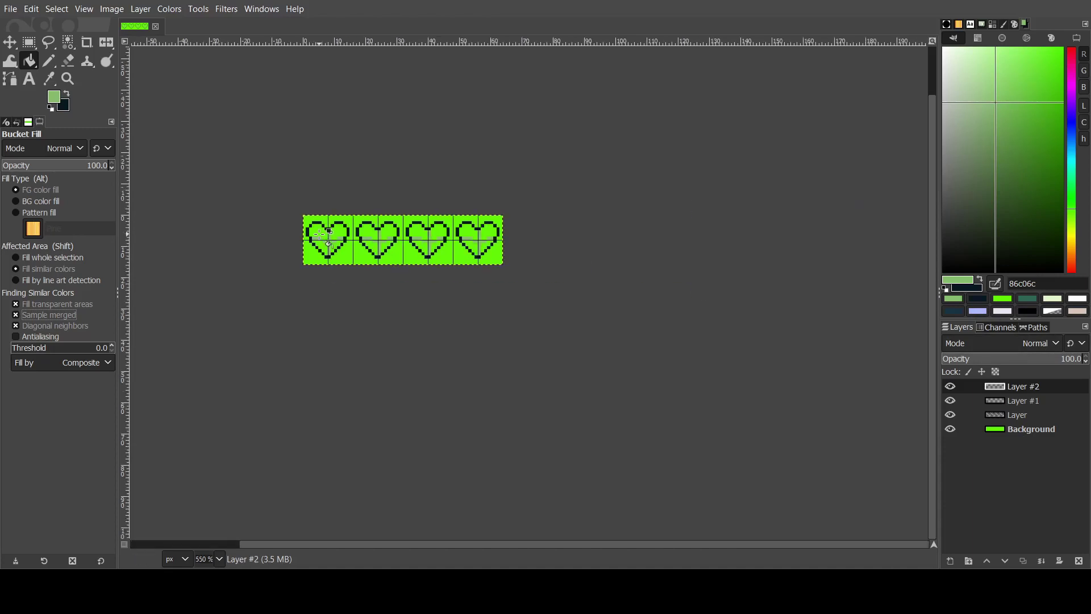
ctrl+scroll(319, 234, up, 3)
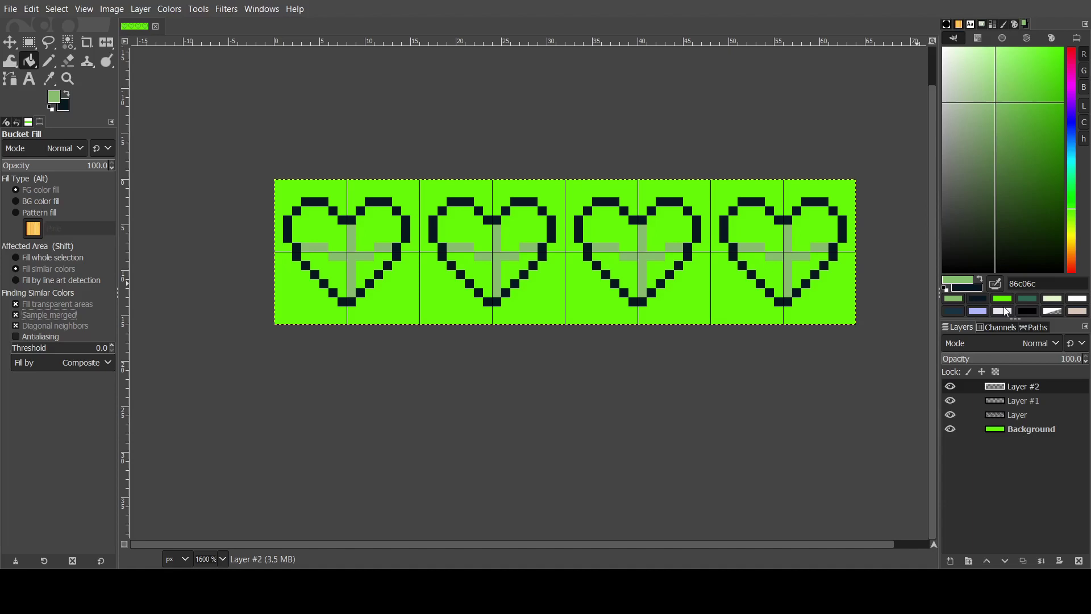
click(978, 311)
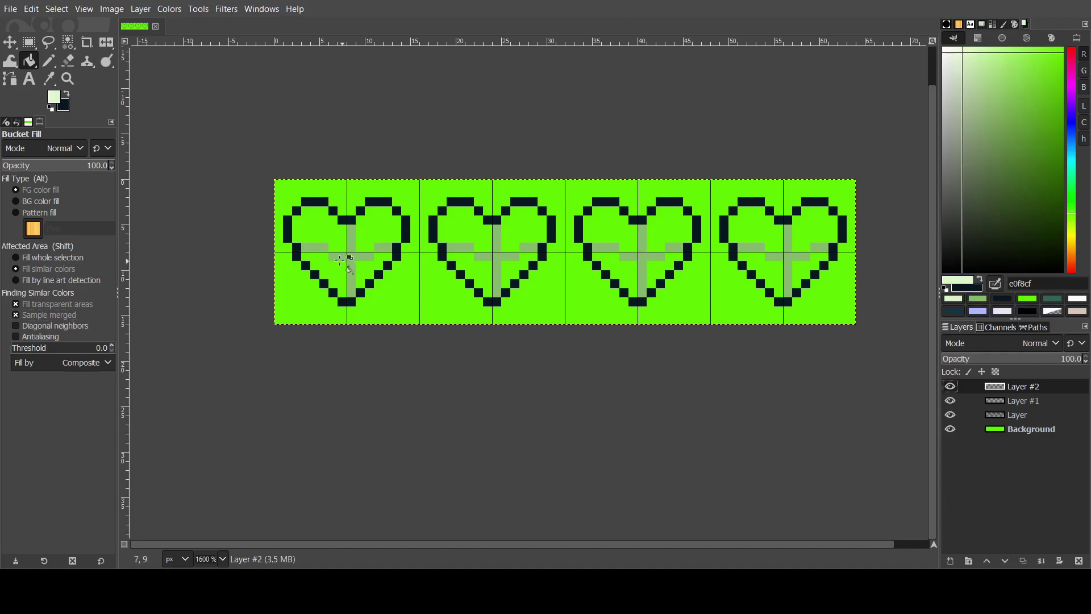
ctrl+scroll(275, 243, up, 1)
click(358, 216)
click(398, 233)
click(372, 282)
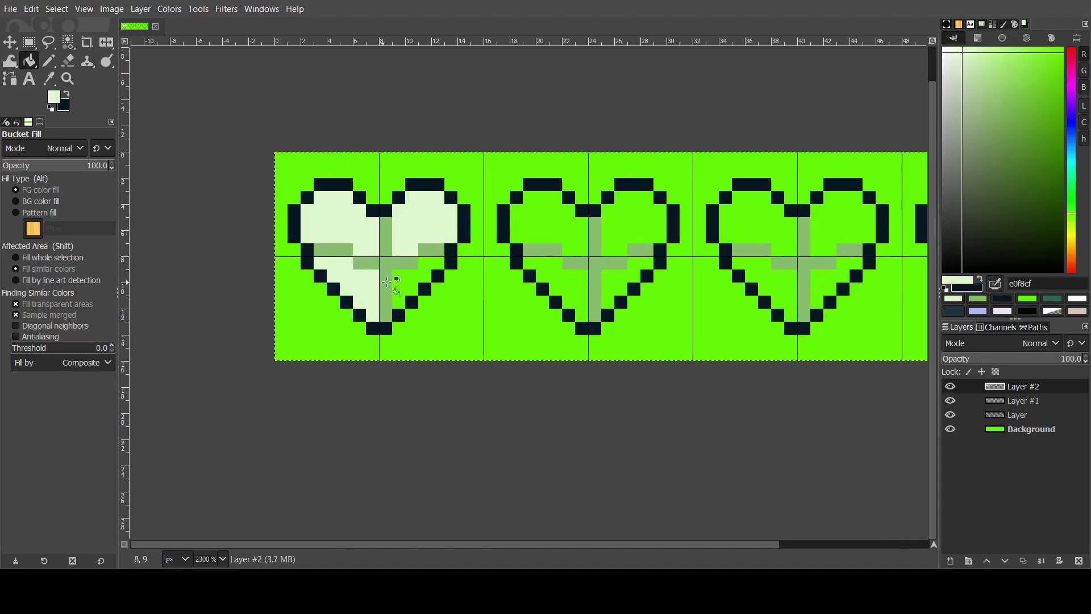
click(402, 277)
- Fill the second heart's upper-left, lower-left and lower-right quarters with e0f8cf, leaving out the upper-right quarter
ctrl+scroll(507, 250, up, 1)
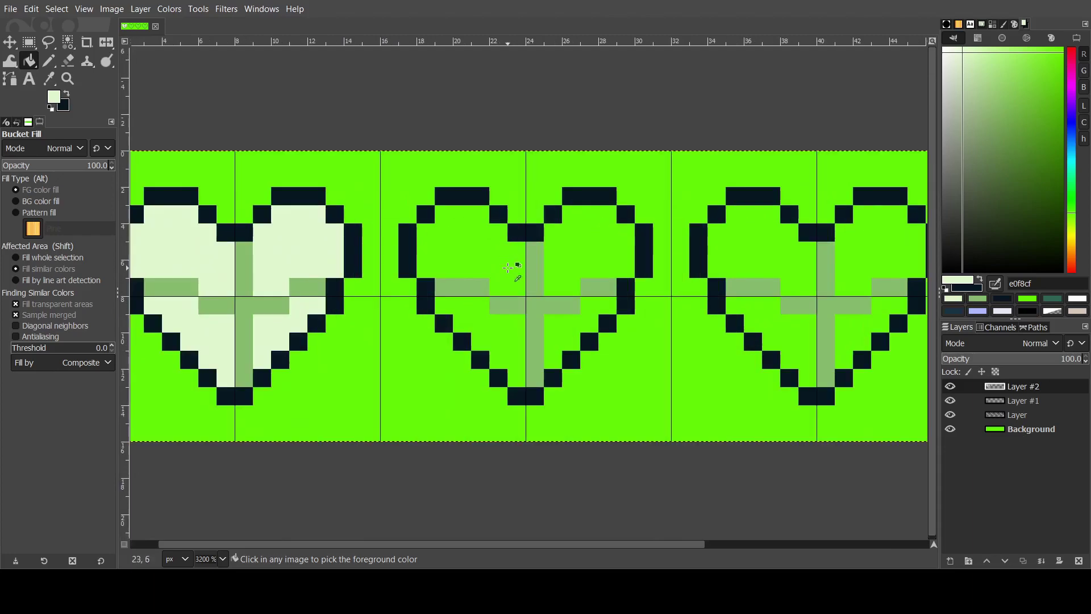
ctrl+scroll(508, 267, down, 1)
click(509, 267)
click(506, 340)
click(564, 336)
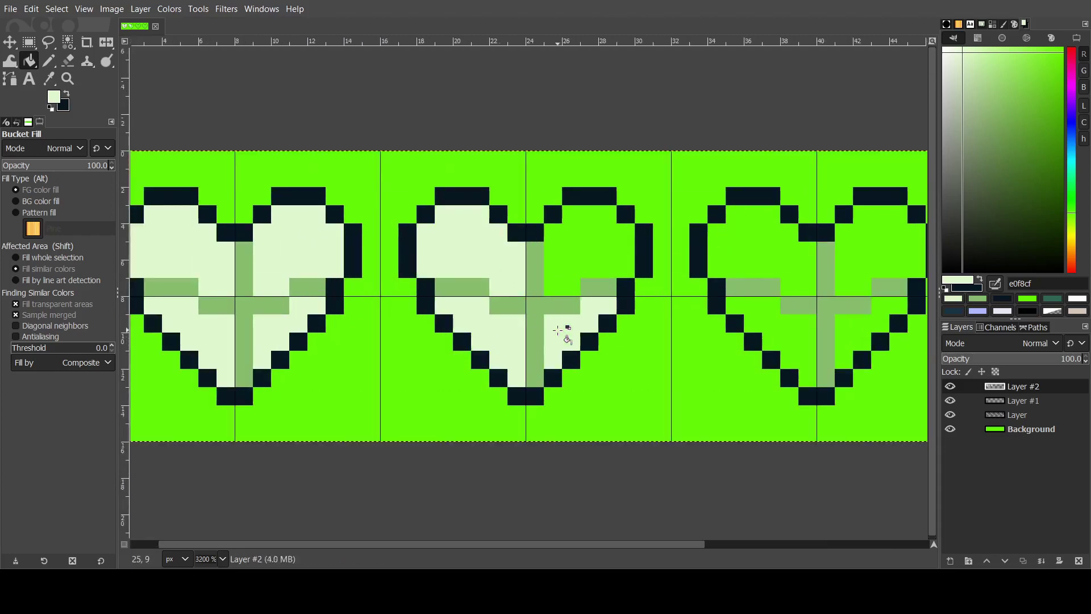
- Fill both left quarters of the third heart and only the upper-left quarter of the fourth heart with e0f8cf
ctrl+scroll(725, 310, up, 1)
ctrl+scroll(725, 310, down, 2)
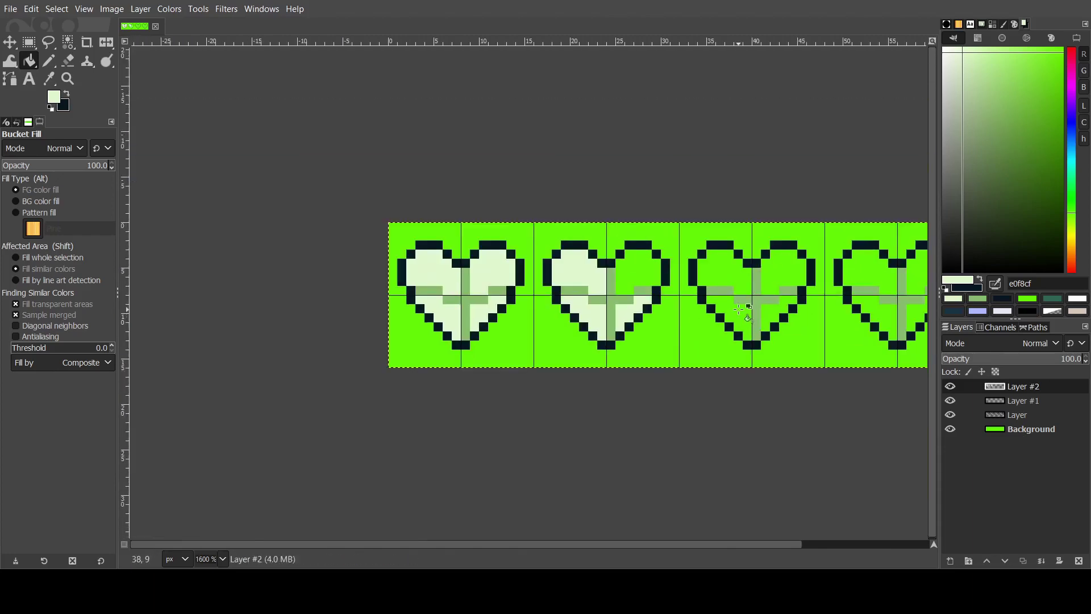
click(749, 318)
shift+scroll(705, 293, right, 3)
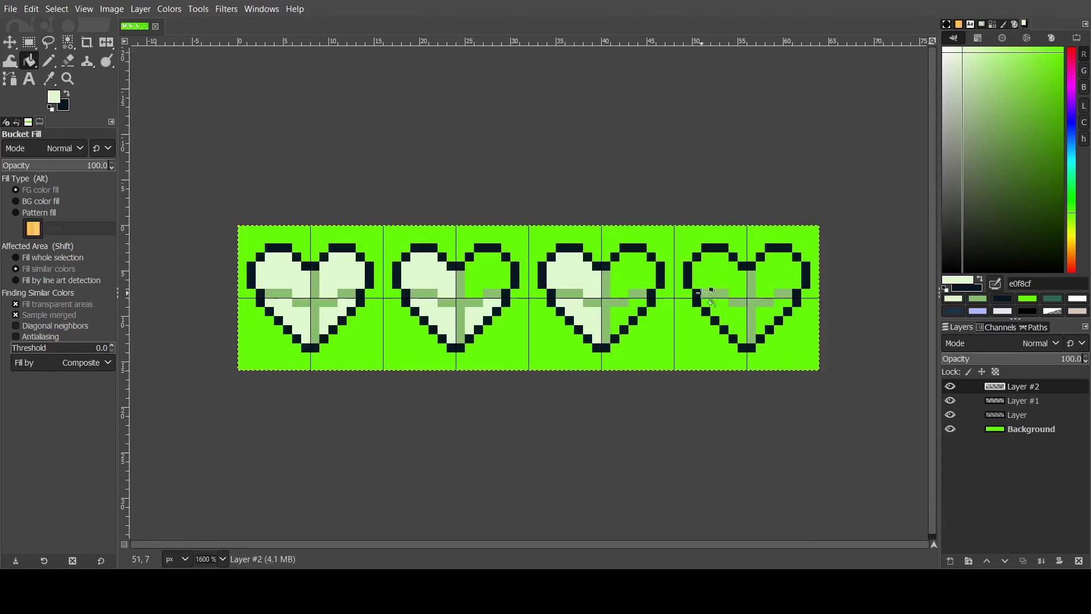
click(727, 284)
- Widen the canvas to 80 pixels and add a fifth heart with an outline, dividing lines and no filled quarters
ctrl+scroll(730, 282, down, 3)
ctrl+scroll(733, 281, up, 3)
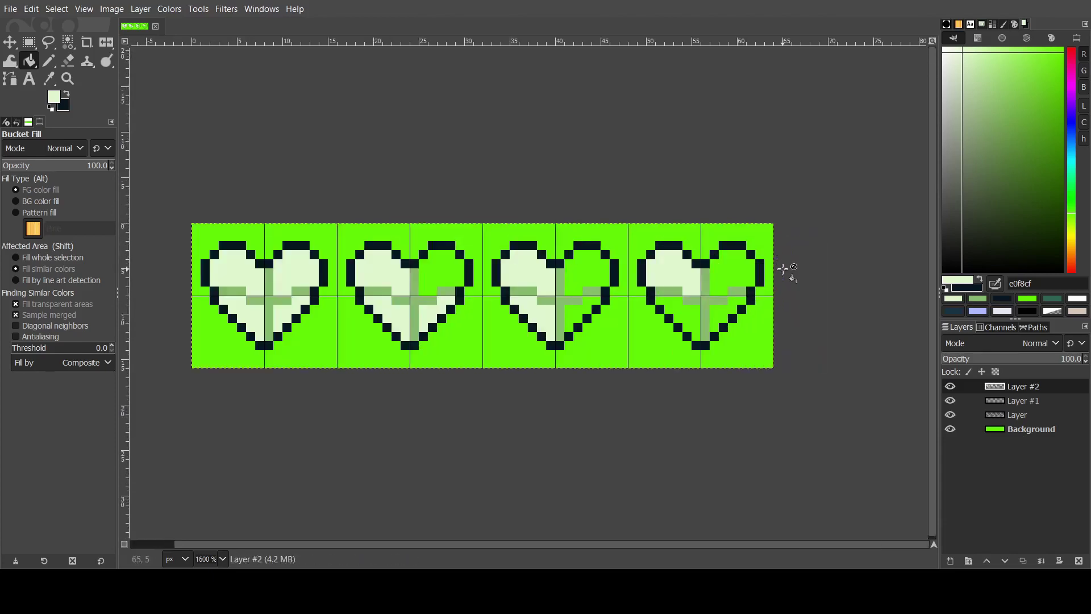
ctrl+scroll(731, 278, down, 1)
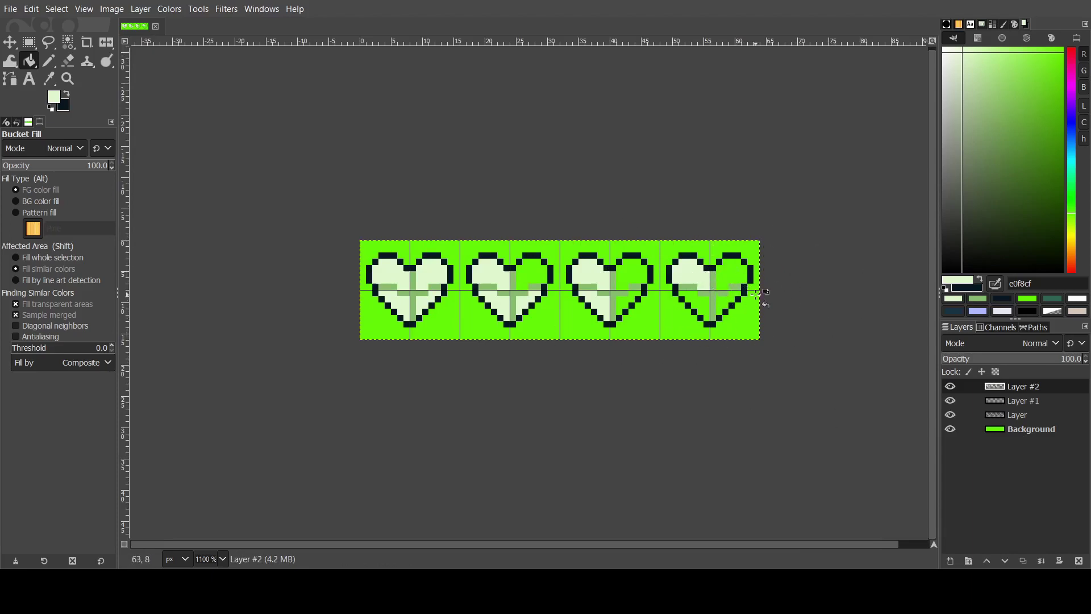
ctrl+scroll(754, 294, down, 2)
ctrl+scroll(788, 289, up, 3)
ctrl+scroll(417, 221, down, 1)
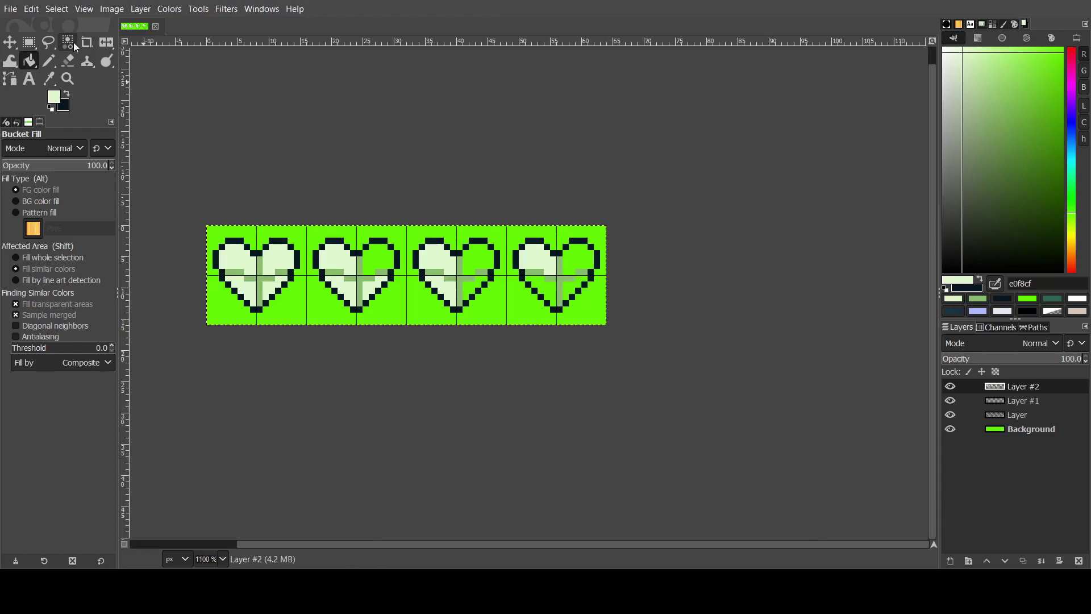
click(109, 8)
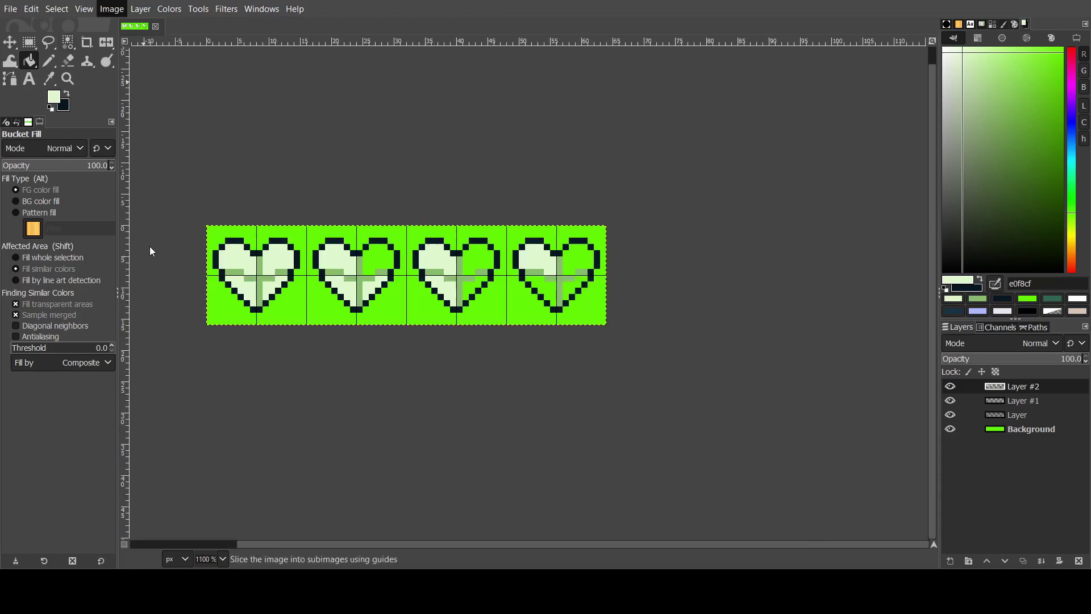
click(307, 193)
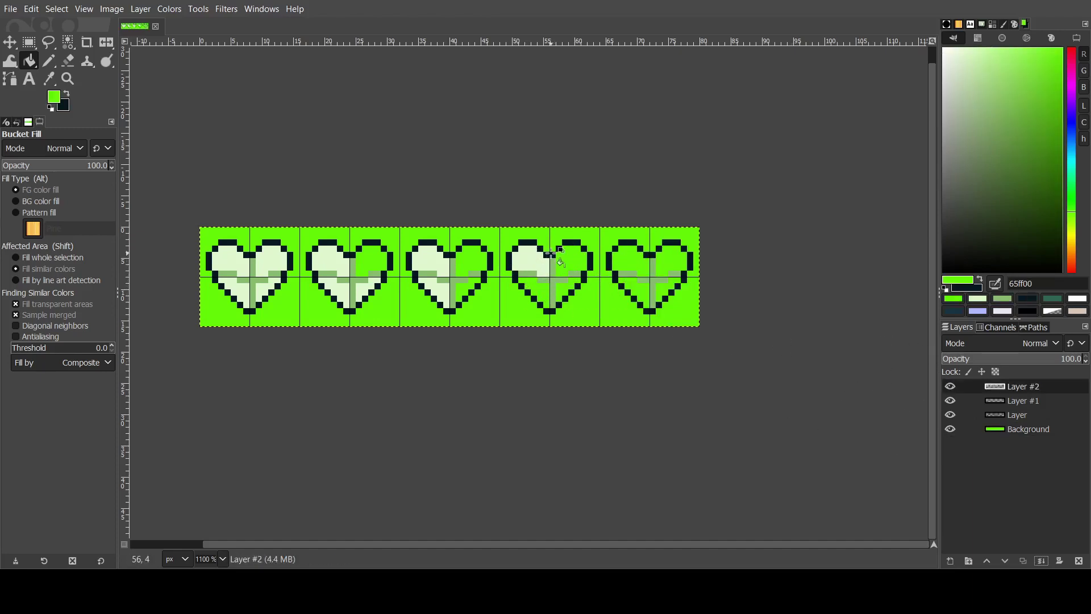
- Fill the second heart's upper-right quarter and the third heart's two right quarters with the dark colour 071821
ctrl+scroll(492, 243, down, 1)
ctrl+scroll(465, 243, up, 1)
click(1026, 299)
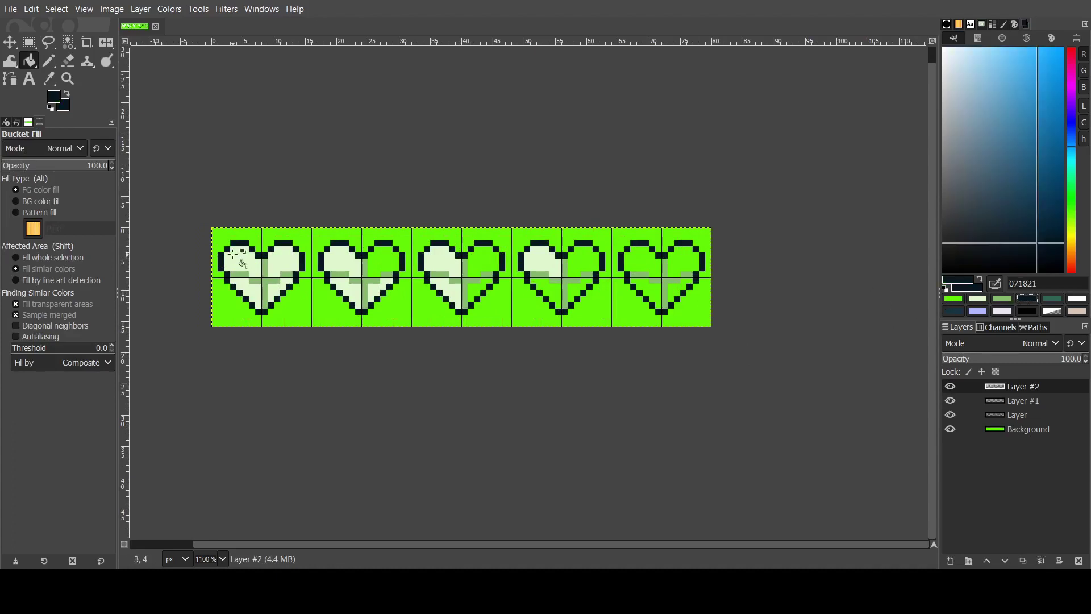
ctrl+scroll(294, 268, up, 1)
click(420, 254)
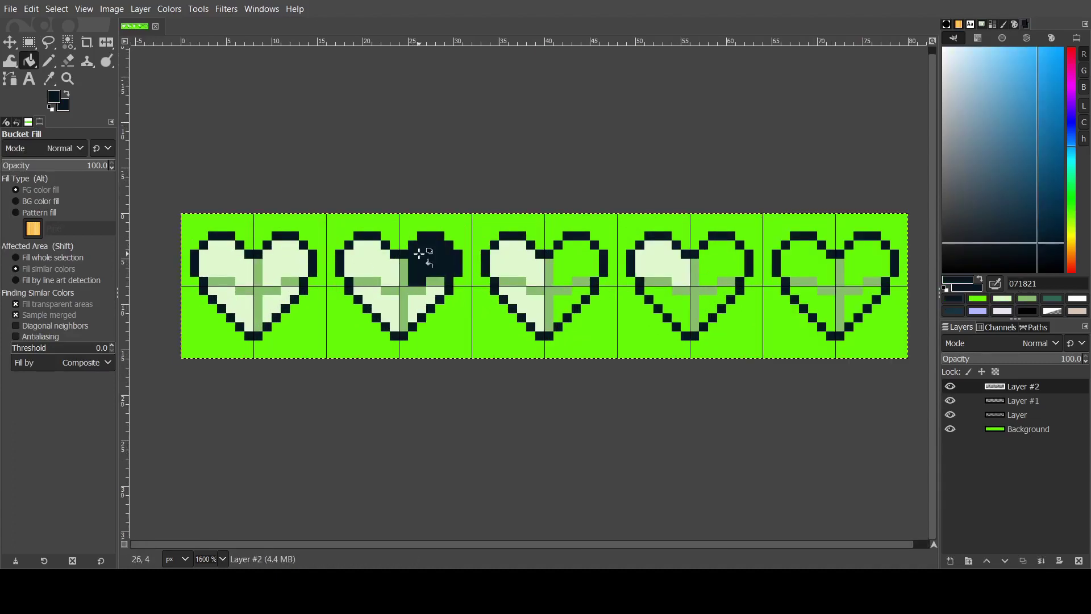
click(591, 258)
click(566, 301)
- Fill the three empty quarters of the fourth heart and all four quarters of the fifth heart with 071821
click(711, 271)
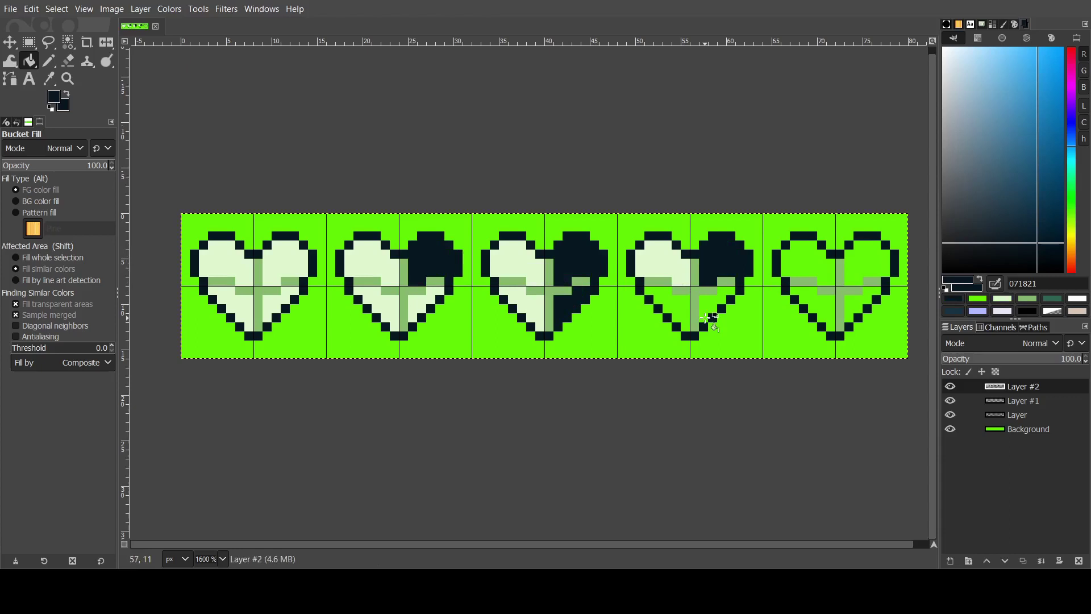
click(713, 303)
click(676, 301)
click(806, 268)
click(824, 300)
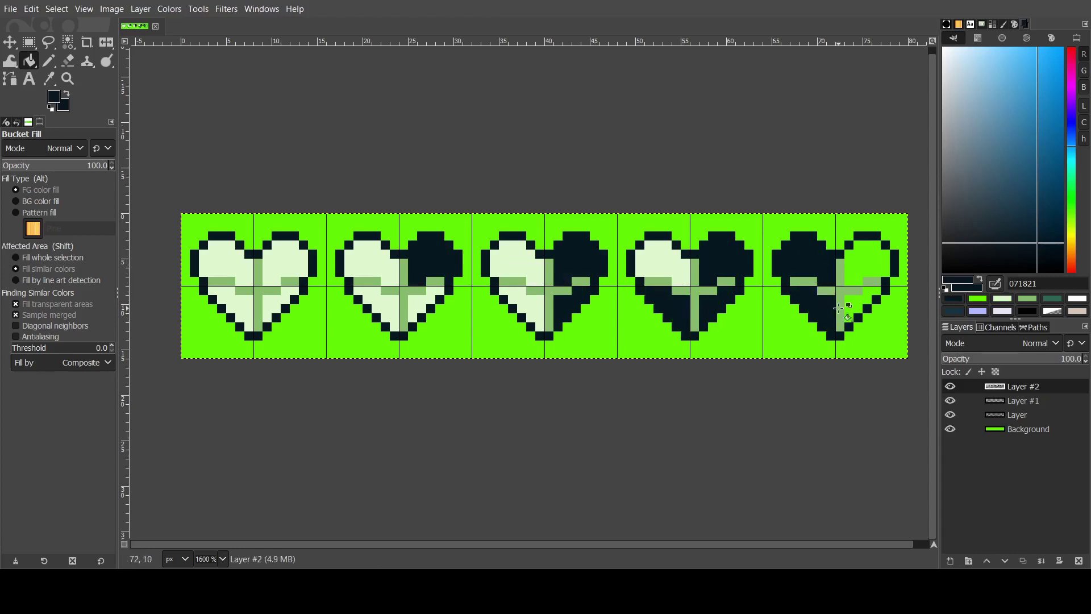
click(855, 302)
click(871, 261)
- Export the five-heart sprite sheet under the name Hearts
ctrl+scroll(547, 275, down, 3)
ctrl+scroll(655, 280, up, 2)
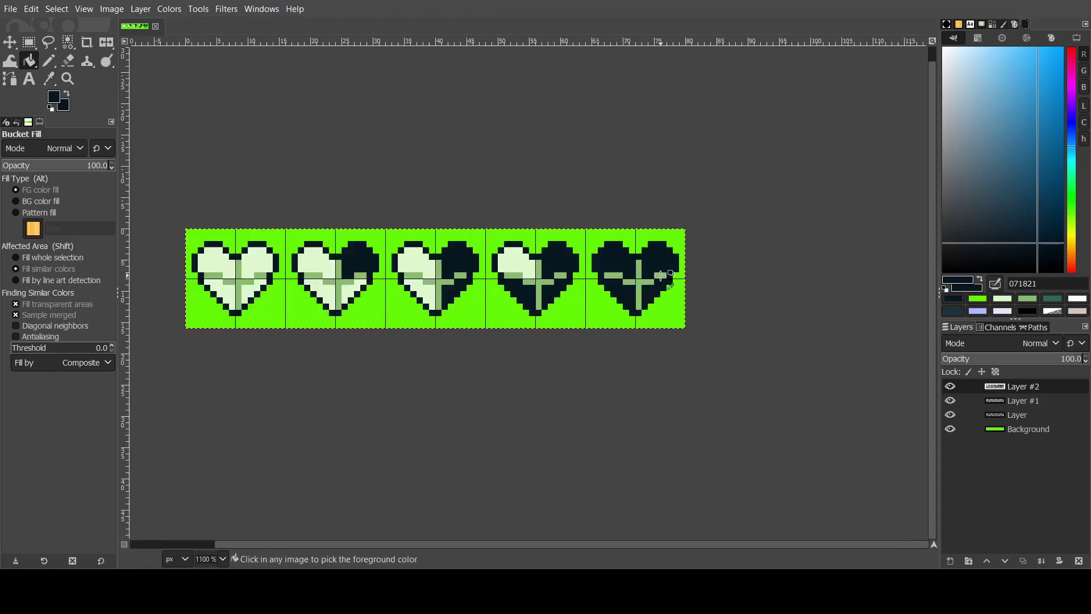
ctrl+scroll(554, 293, down, 1)
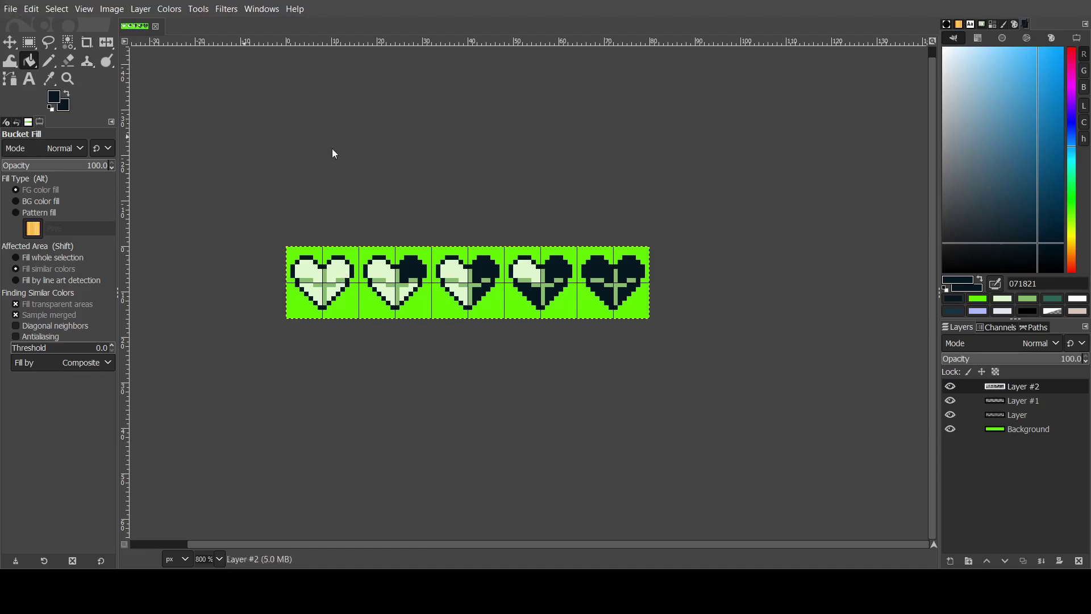
key(ctrl+e)
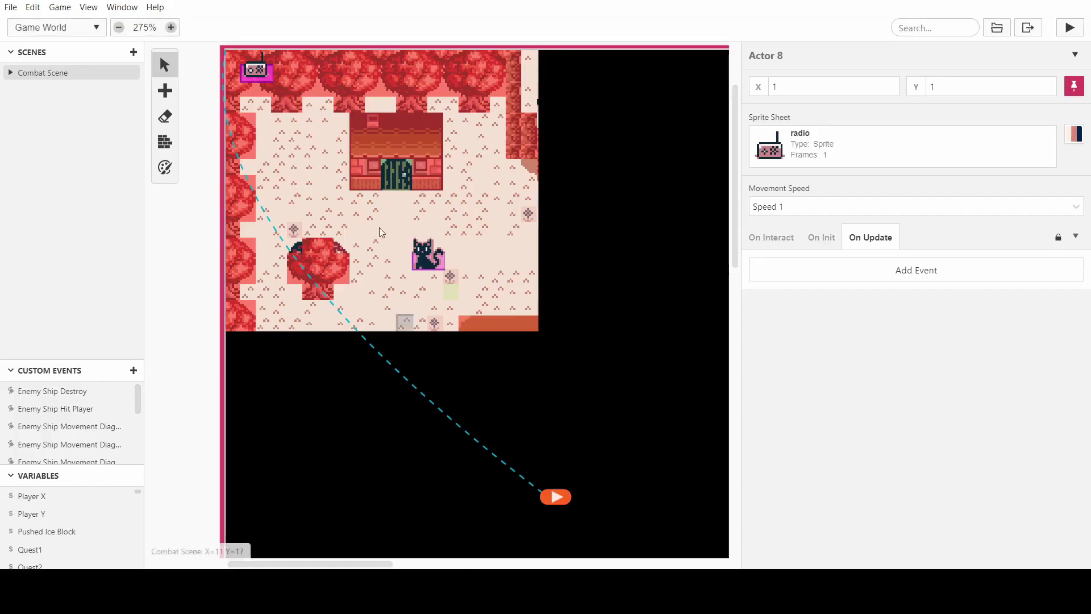
- Switch to GB Studio and change the sprite sheet of the pinned radio actor in the Combat Scene to Hearts
click(316, 153)
ctrl+scroll(358, 227, down, 10)
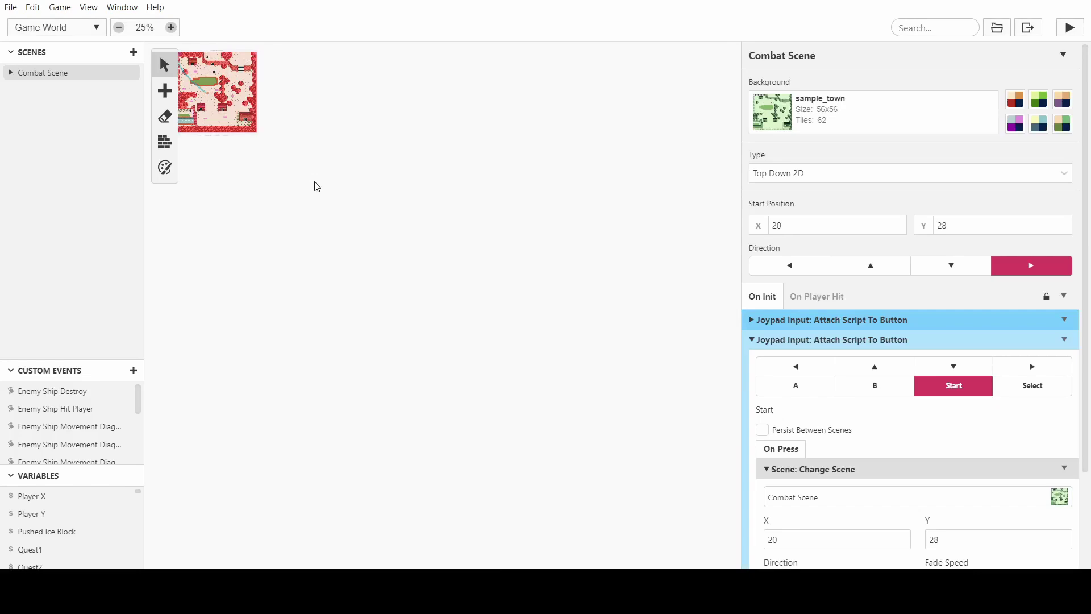
ctrl+scroll(292, 178, up, 5)
scroll(364, 205, left, 1)
scroll(393, 210, up, 1)
scroll(395, 215, up, 1)
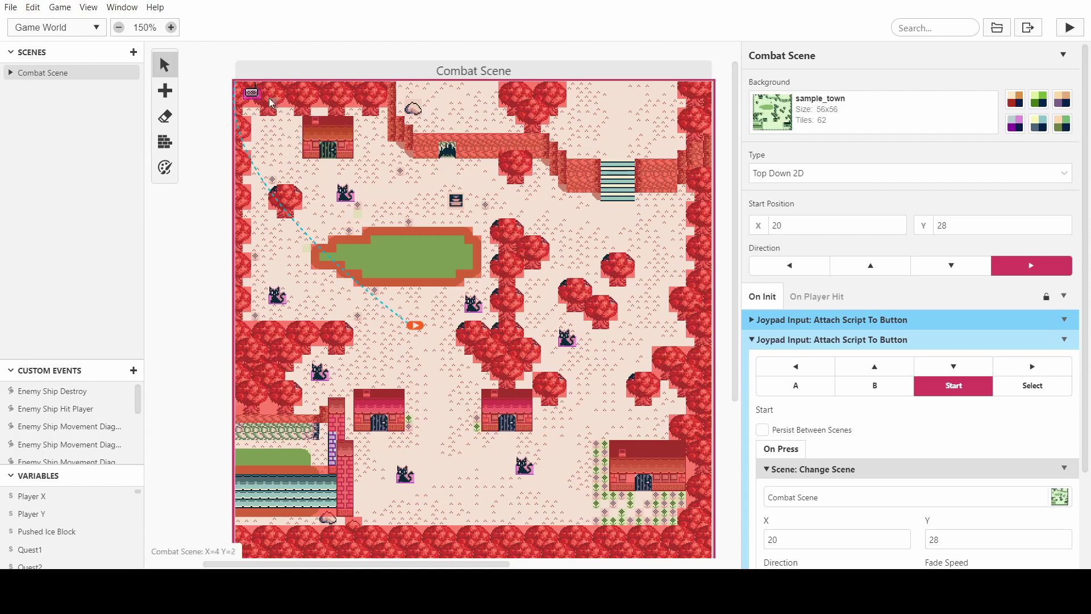
ctrl+scroll(237, 98, up, 5)
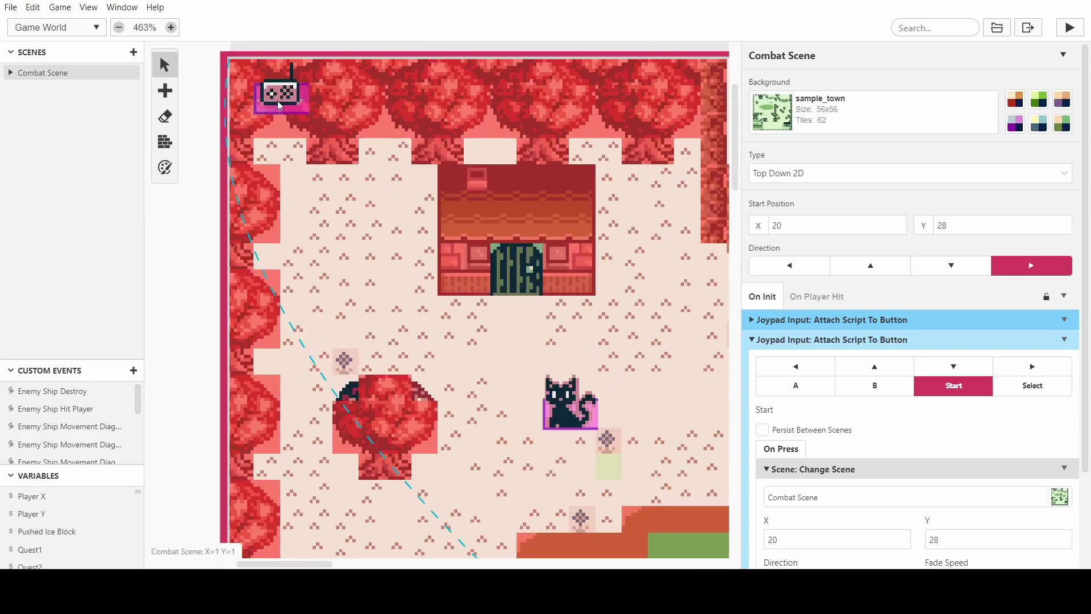
click(278, 101)
click(871, 155)
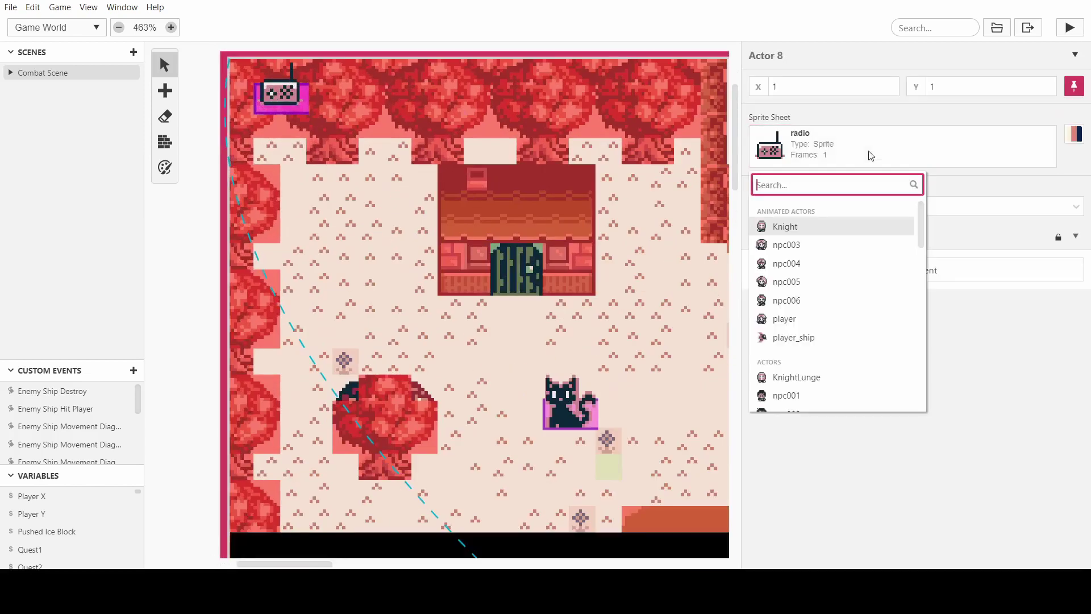
text(hear)
key(Return)
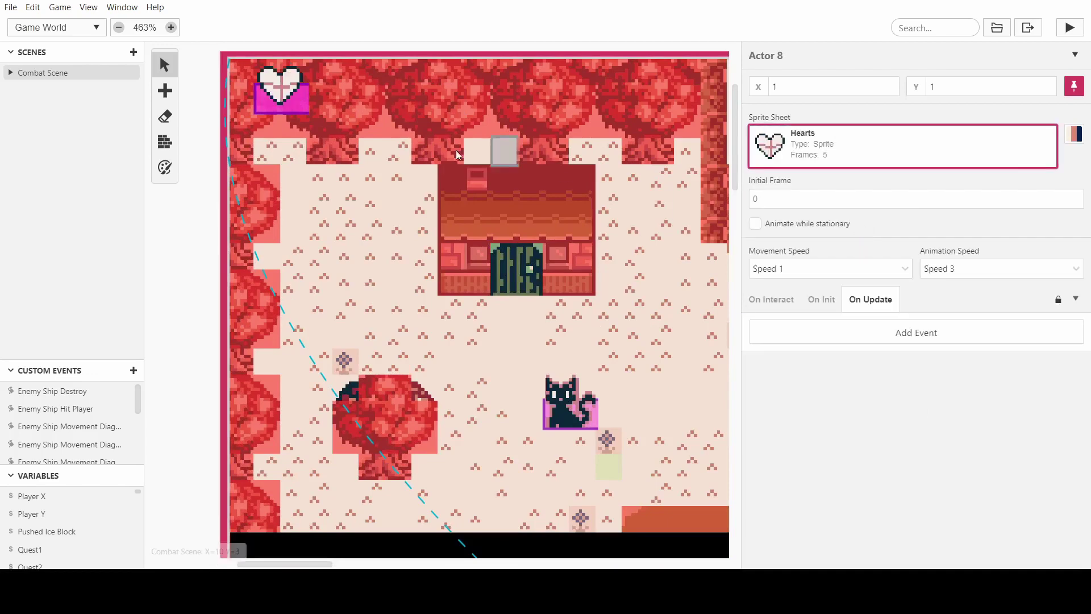
- Copy the pinned heart actor and paste three copies beside it, forming a row at X 1, 3, 5 and 7, Y 1
ctrl+scroll(287, 102, down, 2)
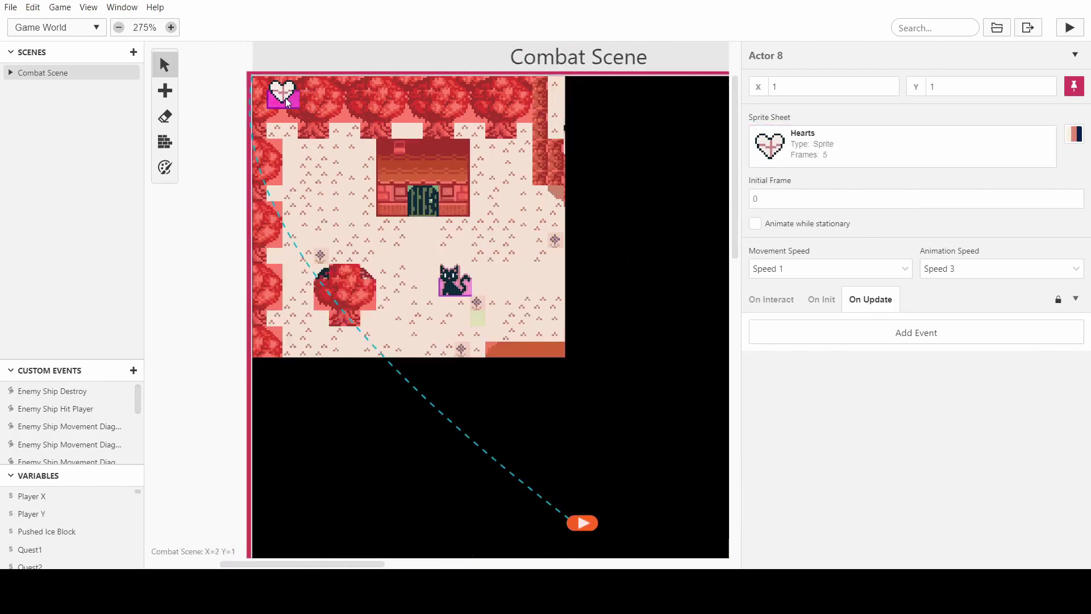
ctrl+scroll(287, 103, up, 2)
key(ctrl+v)
click(340, 99)
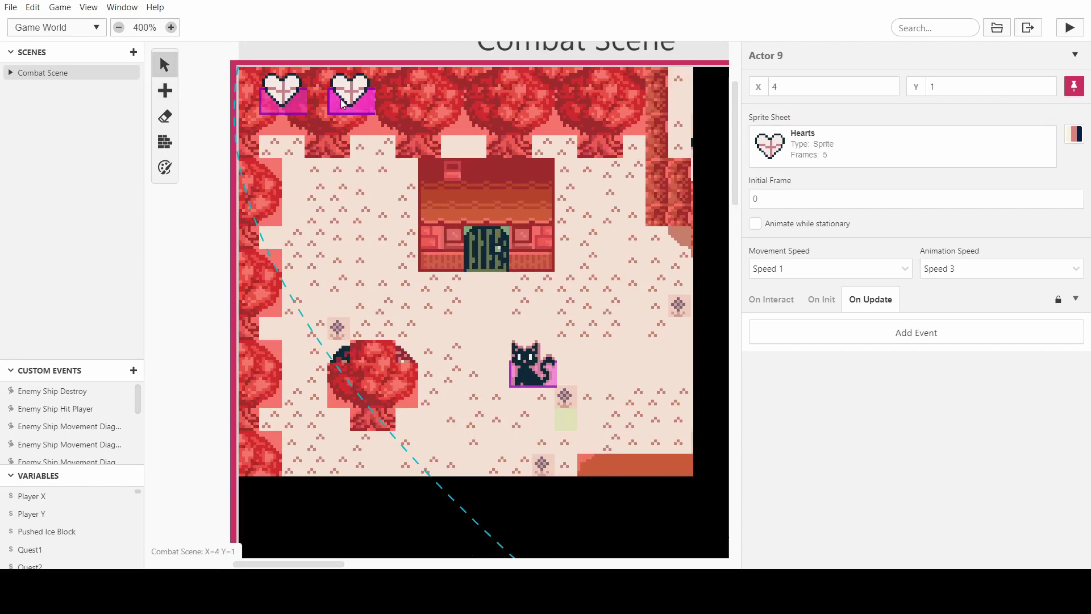
key(ctrl+v)
click(379, 108)
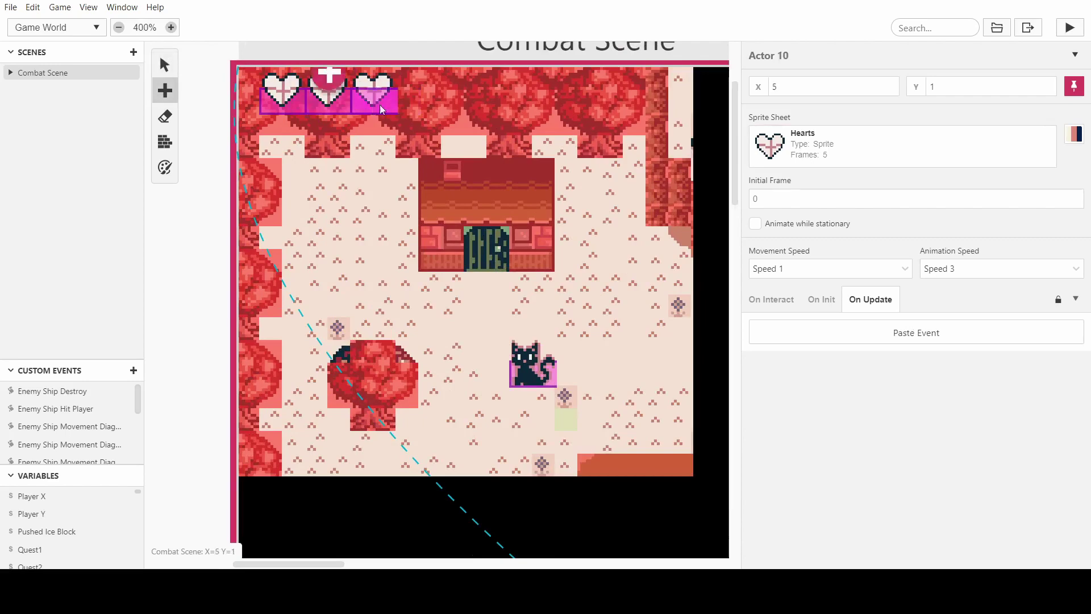
click(416, 102)
click(412, 172)
- Check the heart row in the Combat Scene and the scene's actor and sprite frame usage
scroll(390, 155, up, 1)
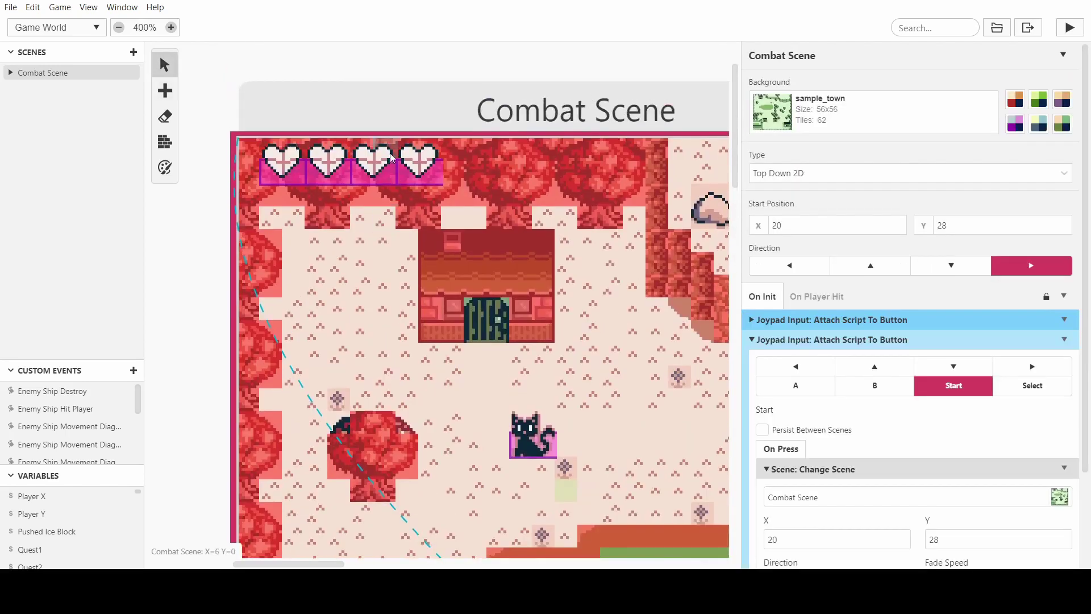
scroll(388, 166, right, 1)
scroll(397, 165, left, 1)
scroll(335, 182, down, 1)
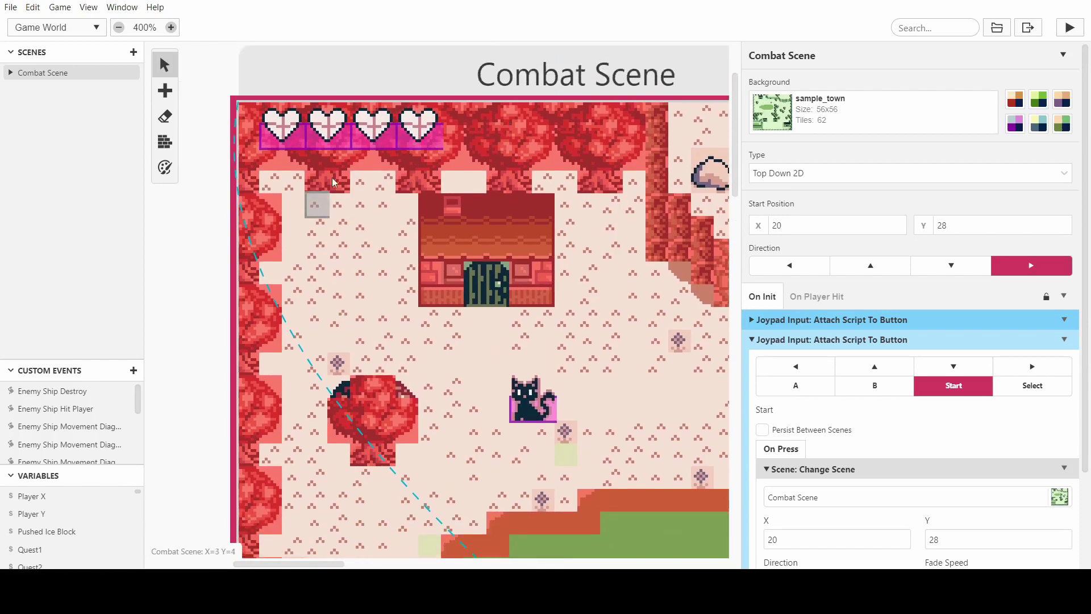
scroll(334, 182, up, 3)
scroll(318, 245, down, 18)
scroll(318, 245, right, 1)
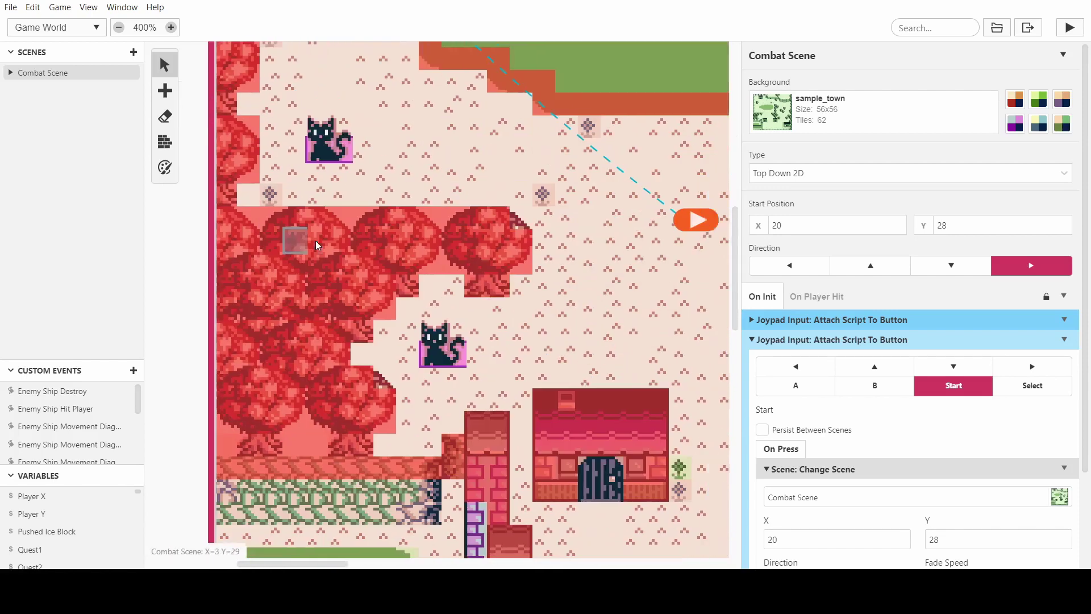
scroll(318, 245, down, 12)
scroll(318, 246, right, 2)
mouse_move(571, 315)
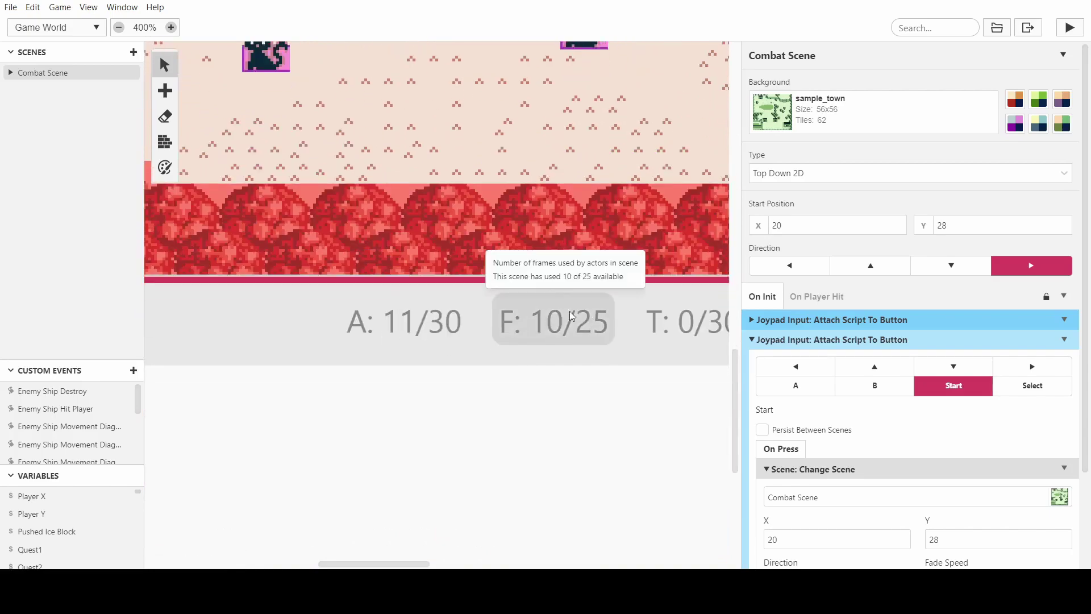
ctrl+scroll(559, 330, down, 3)
scroll(519, 356, up, 8)
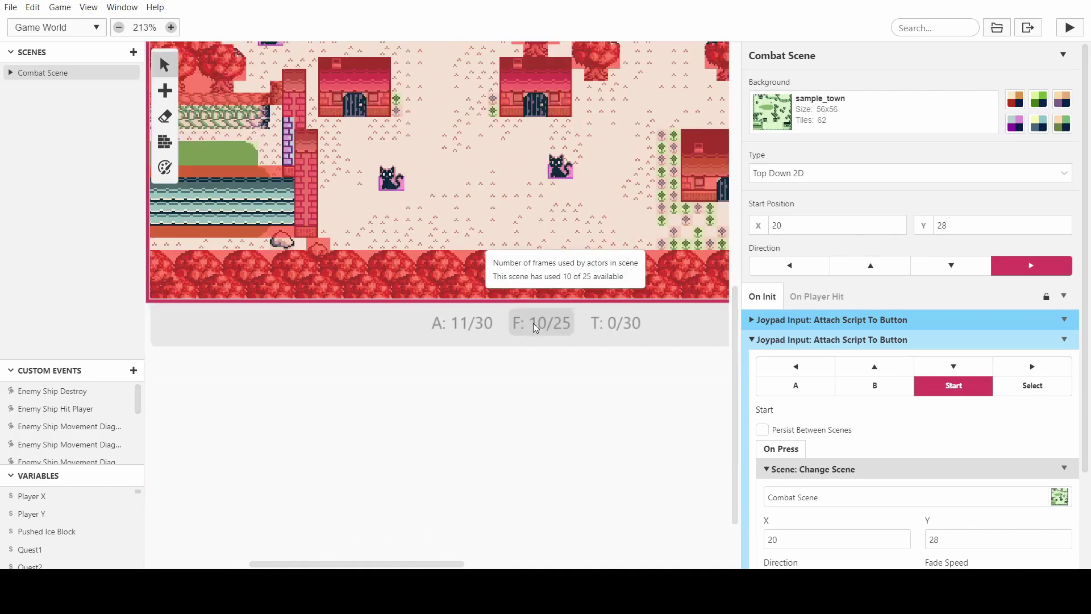
- Delete the three copied heart actors at X 7, 5 and 3, keeping only the heart at X 1, Y 1
scroll(519, 356, down, 5)
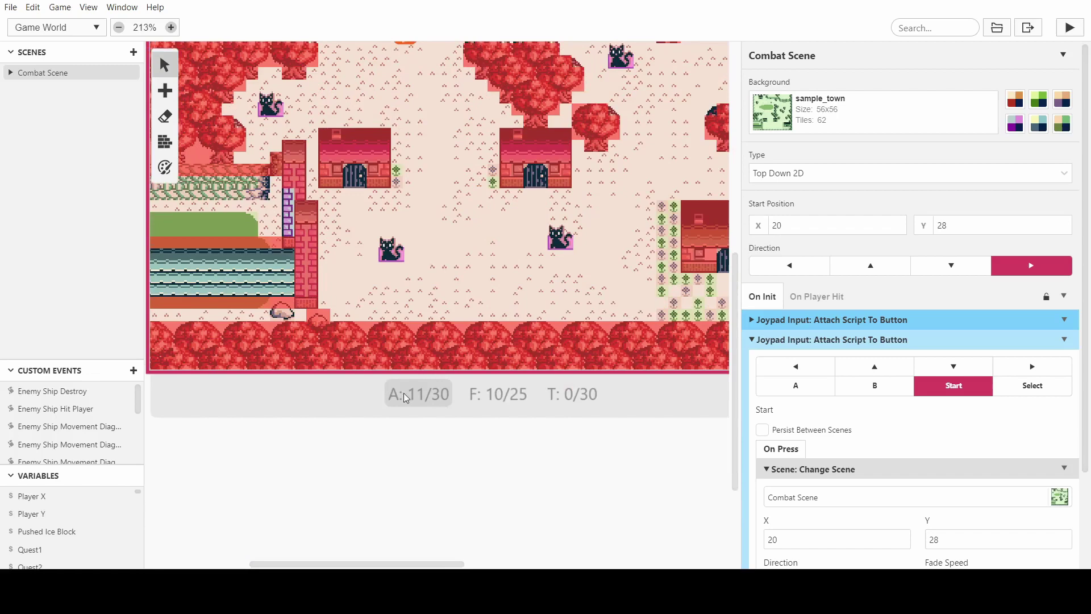
scroll(425, 328, left, 2)
scroll(425, 328, up, 10)
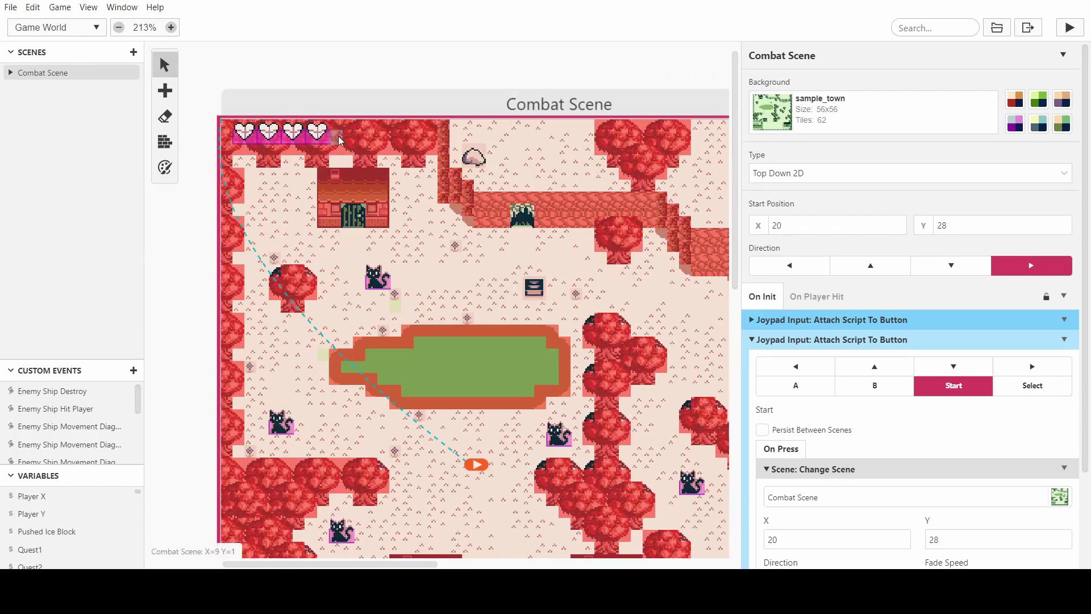
ctrl+scroll(318, 135, up, 2)
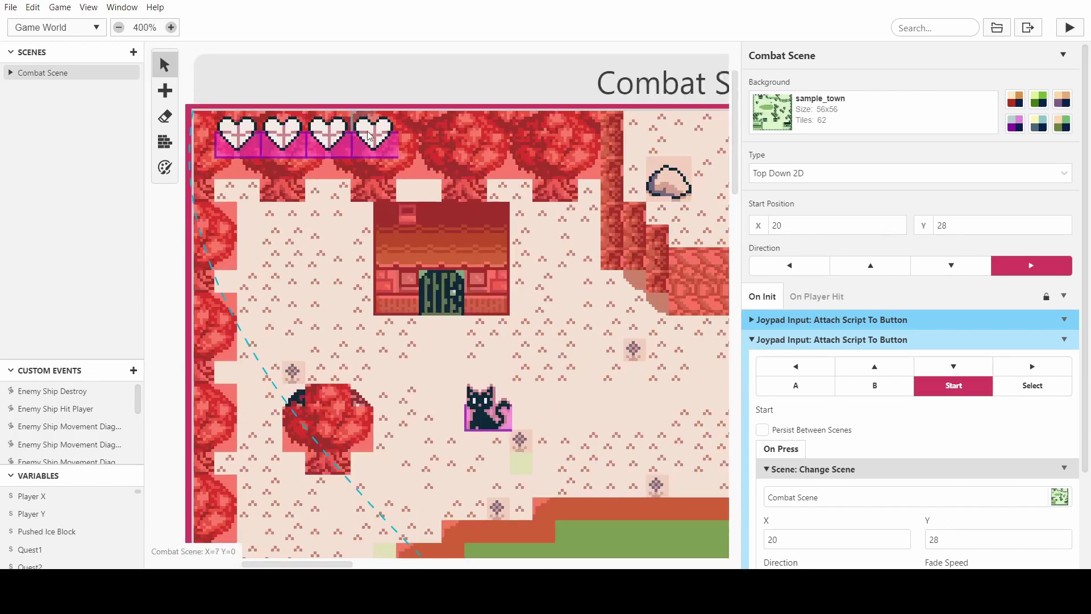
click(387, 152)
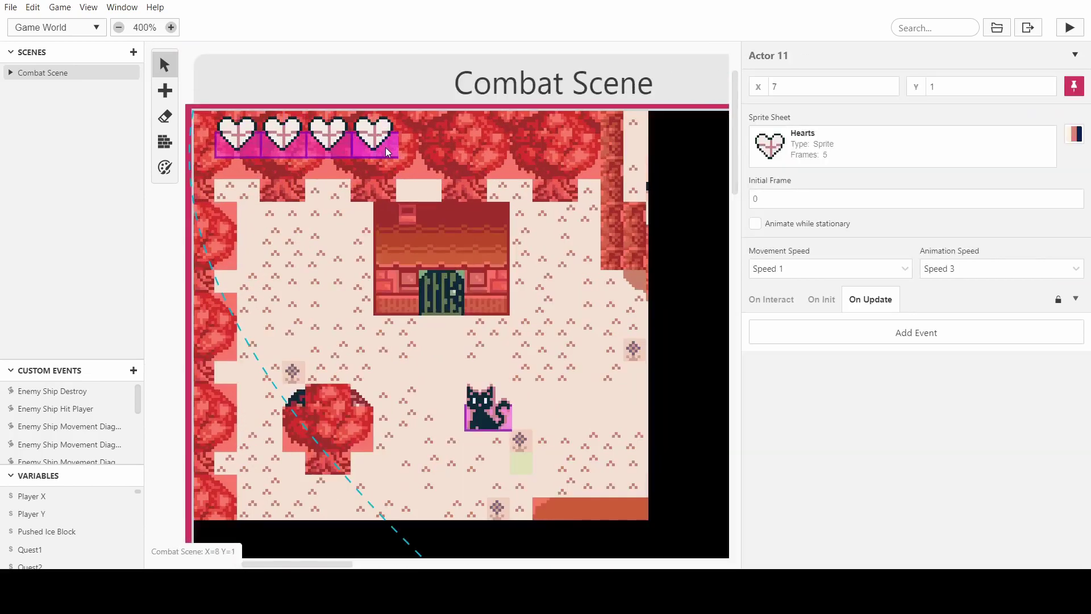
key(Delete)
click(345, 149)
key(Delete)
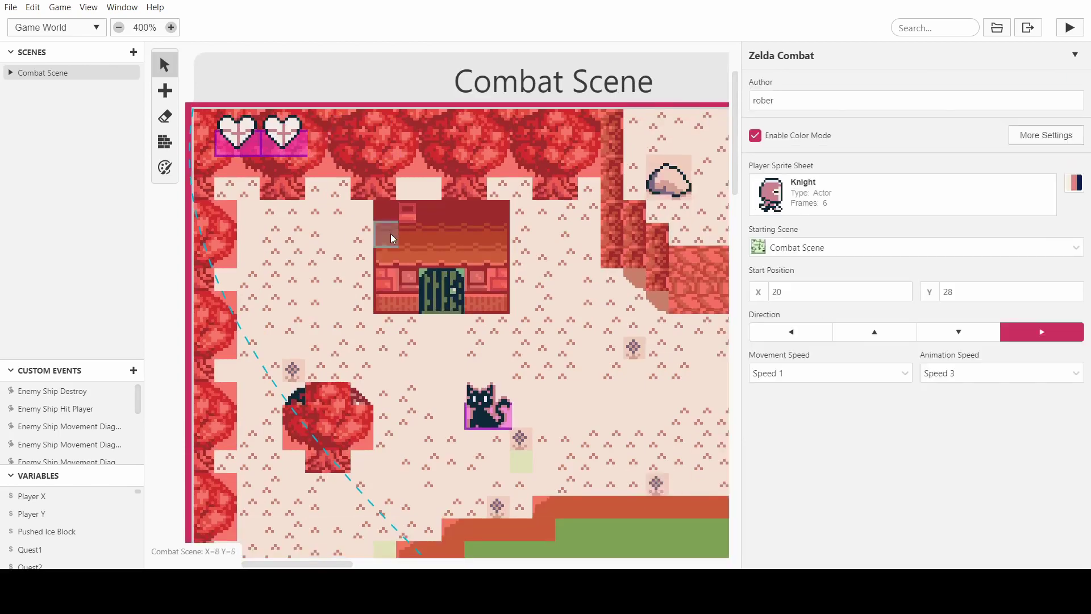
scroll(392, 236, down, 1)
scroll(394, 244, up, 2)
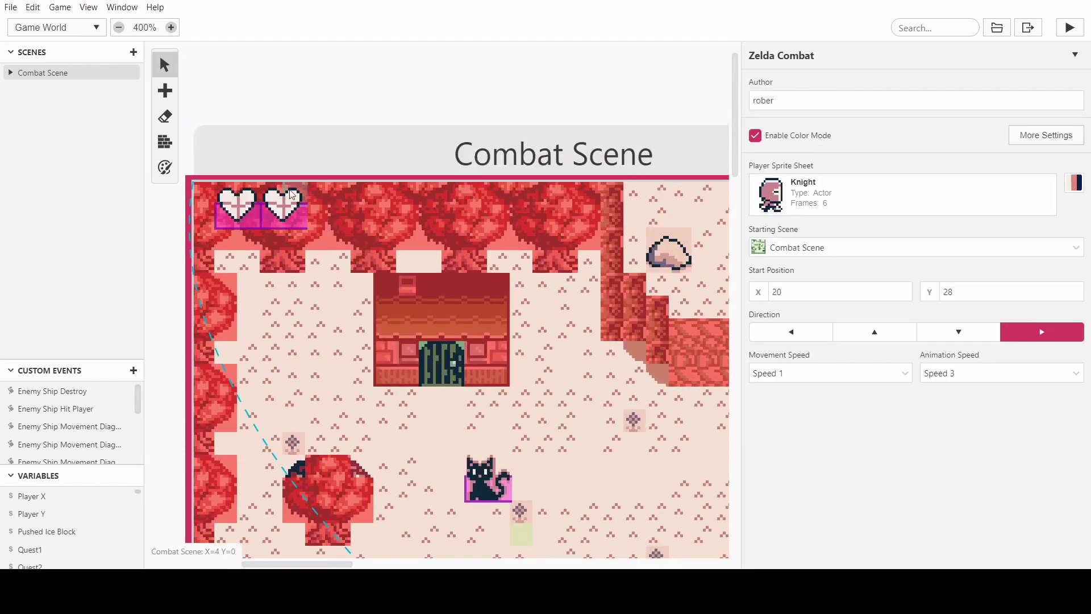
click(290, 229)
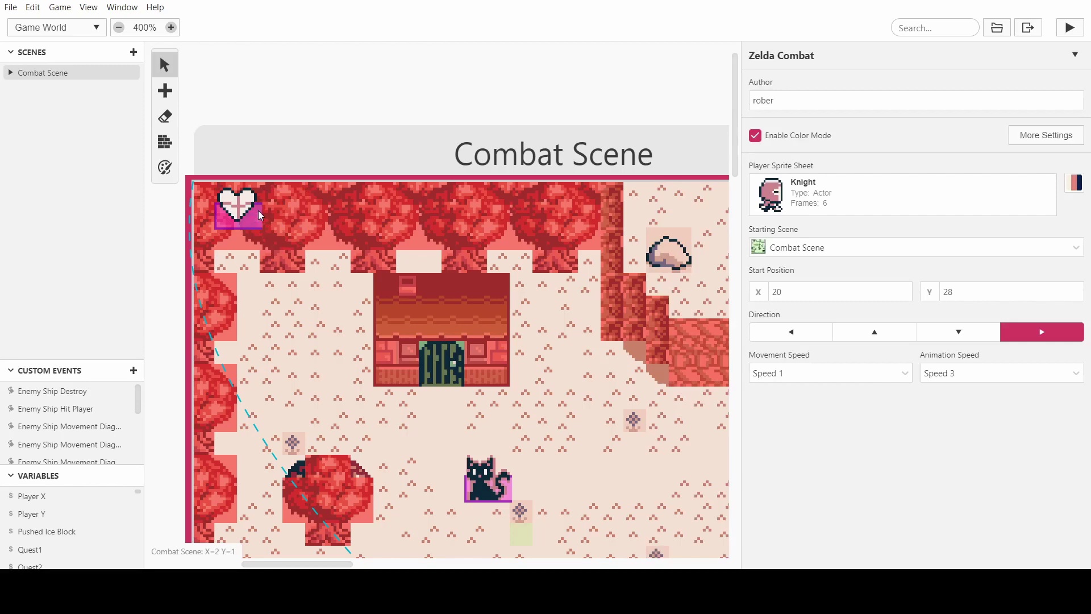
- Rename the remaining pinned heart actor to Heart 1
scroll(449, 238, down, 3)
scroll(388, 235, up, 2)
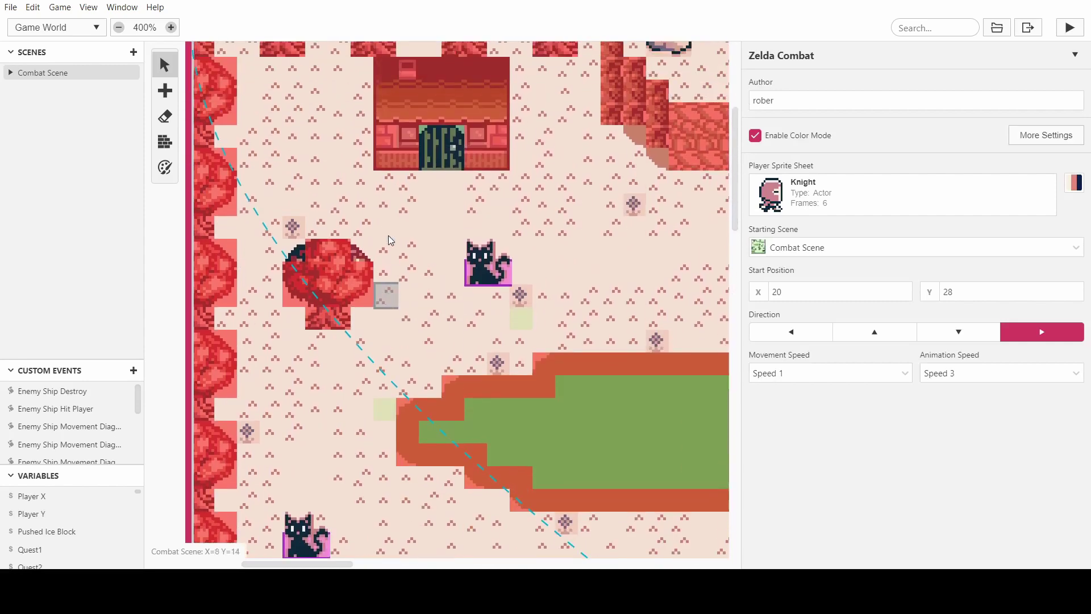
click(257, 135)
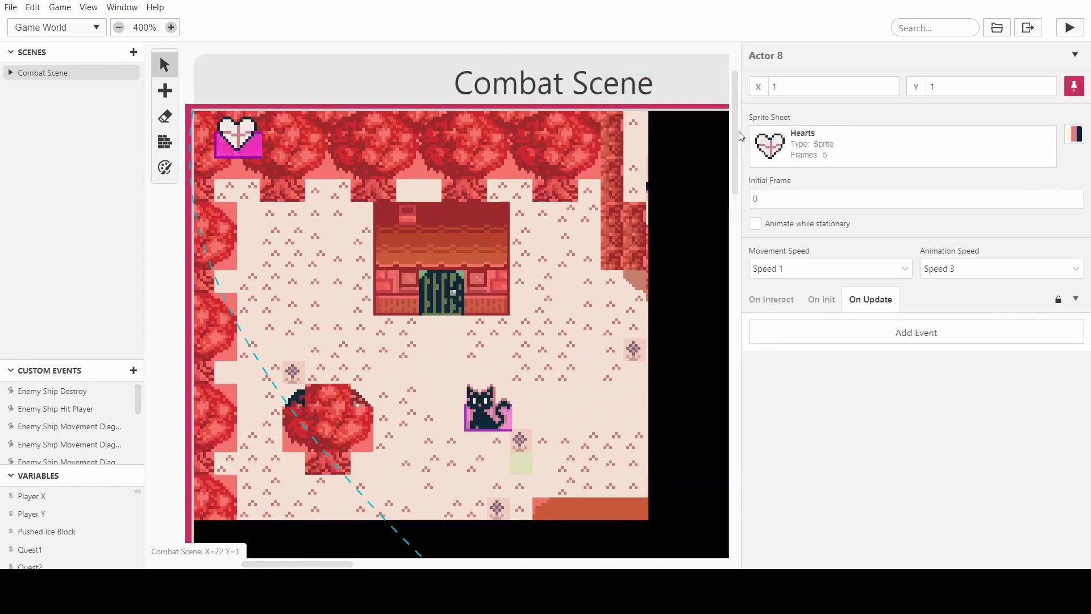
click(814, 59)
text(He)
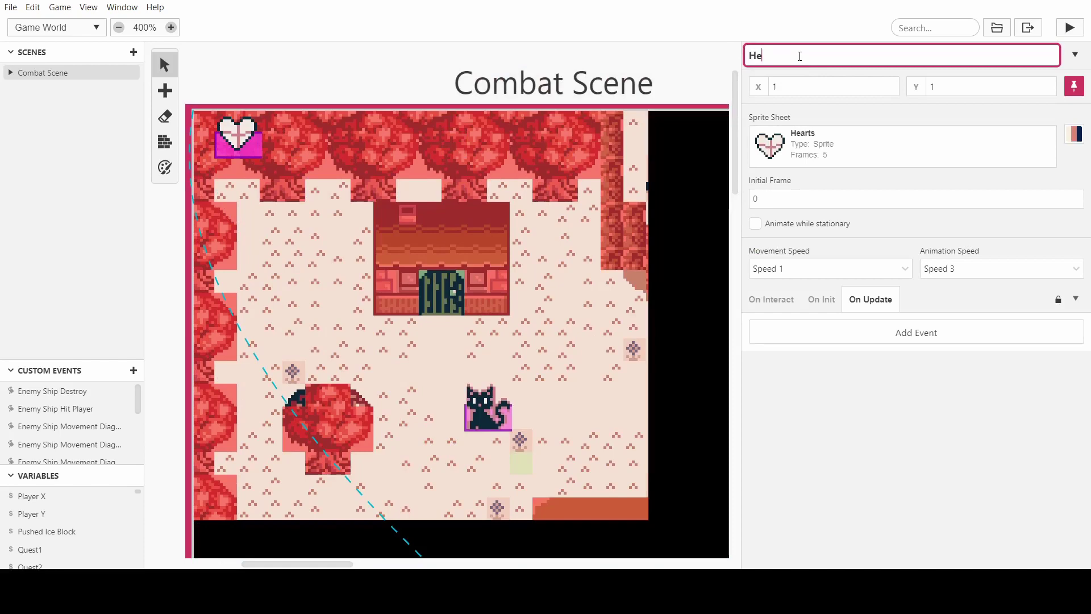
text(art 1)
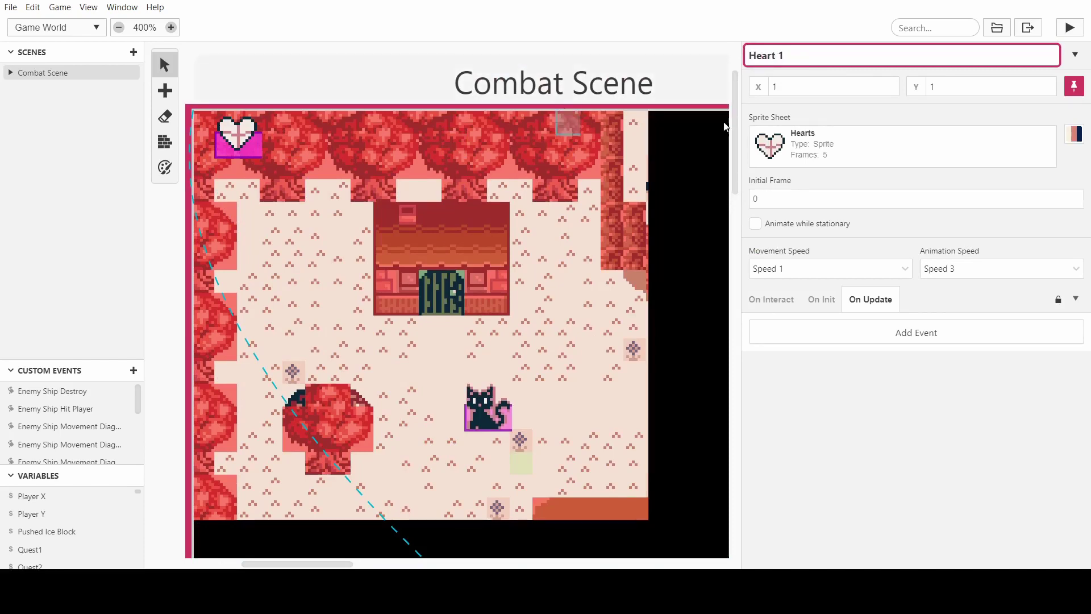
- Review the events in the Combat Scene's On Player Hit script for collision Group 3
click(342, 237)
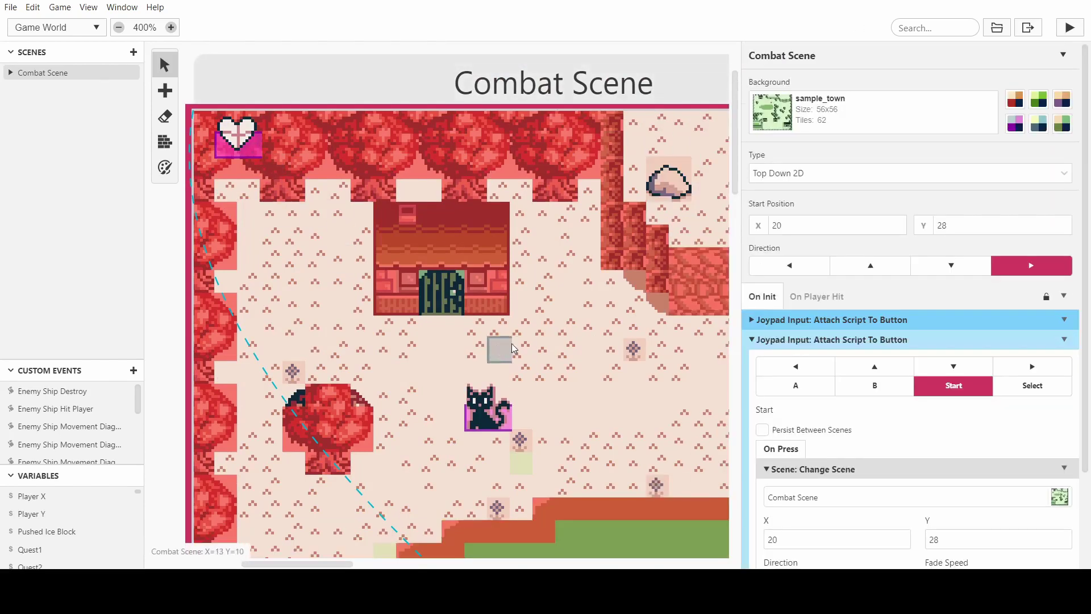
click(823, 299)
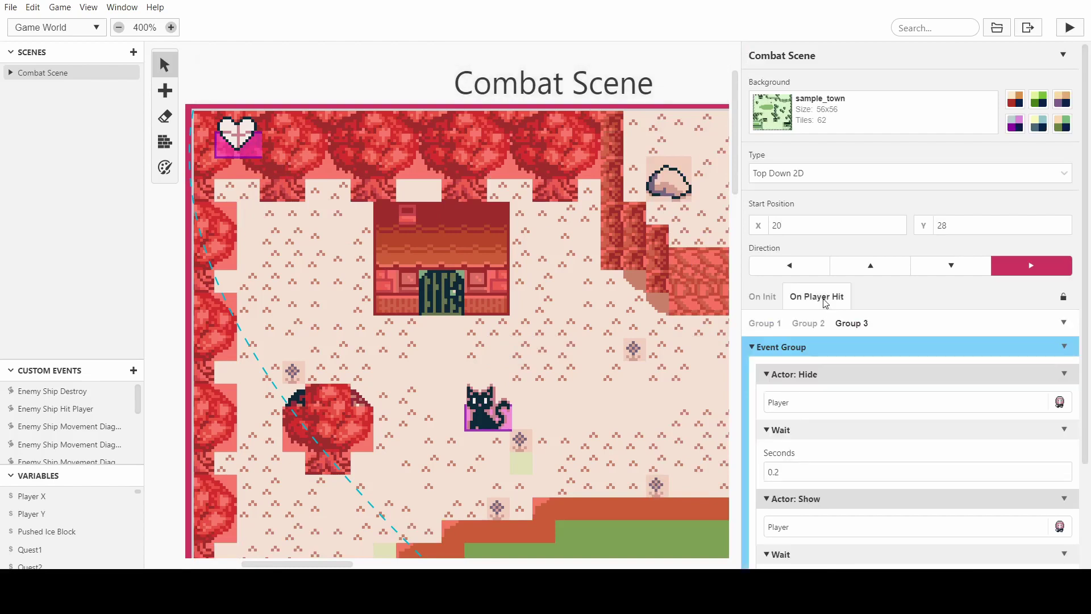
scroll(614, 306, down, 3)
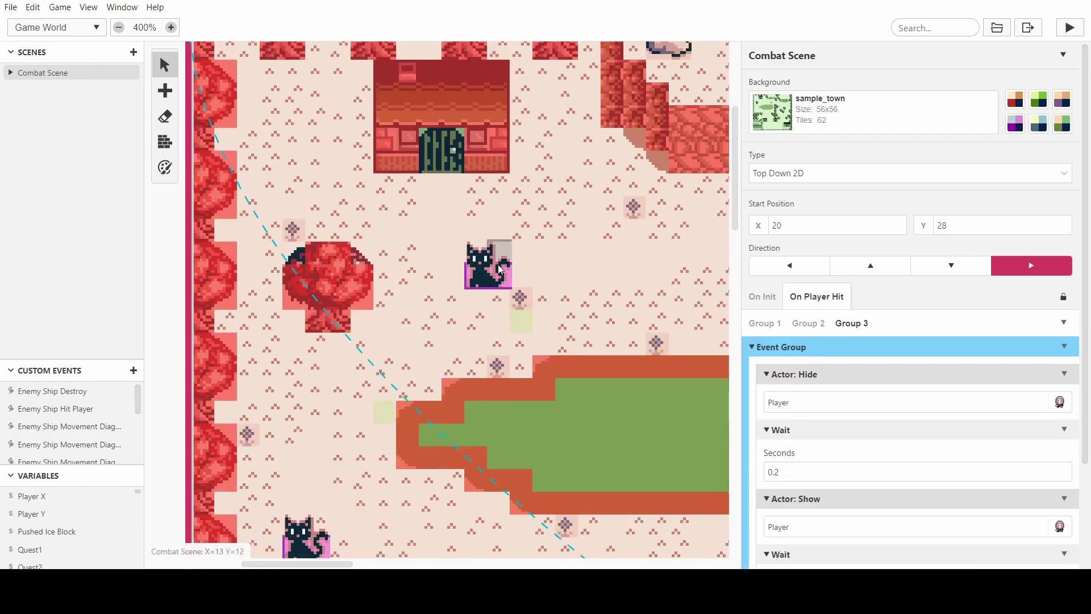
scroll(868, 355, down, 2)
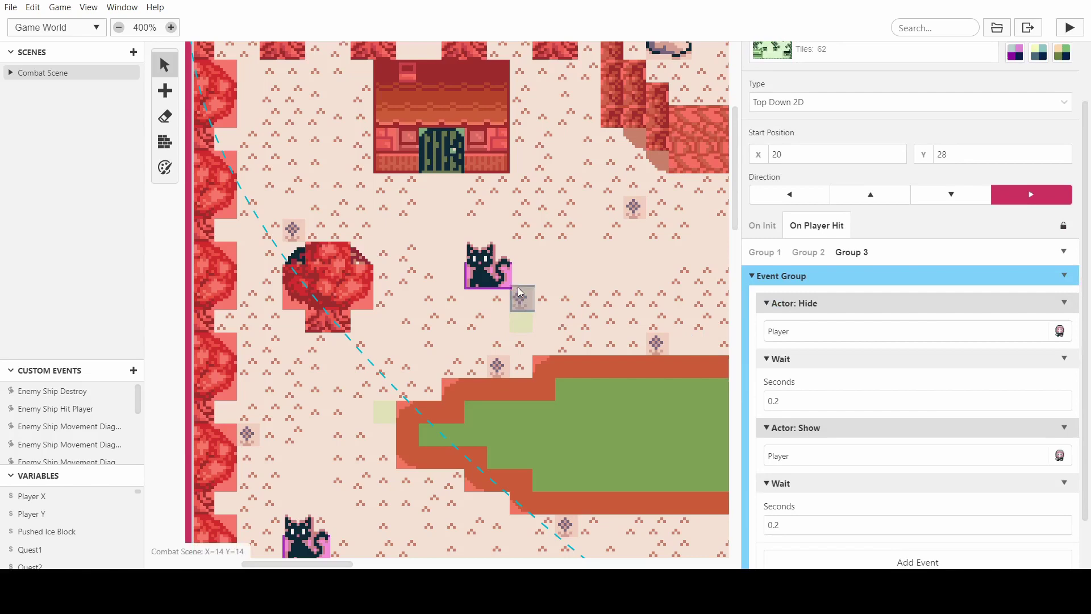
scroll(819, 324, down, 1)
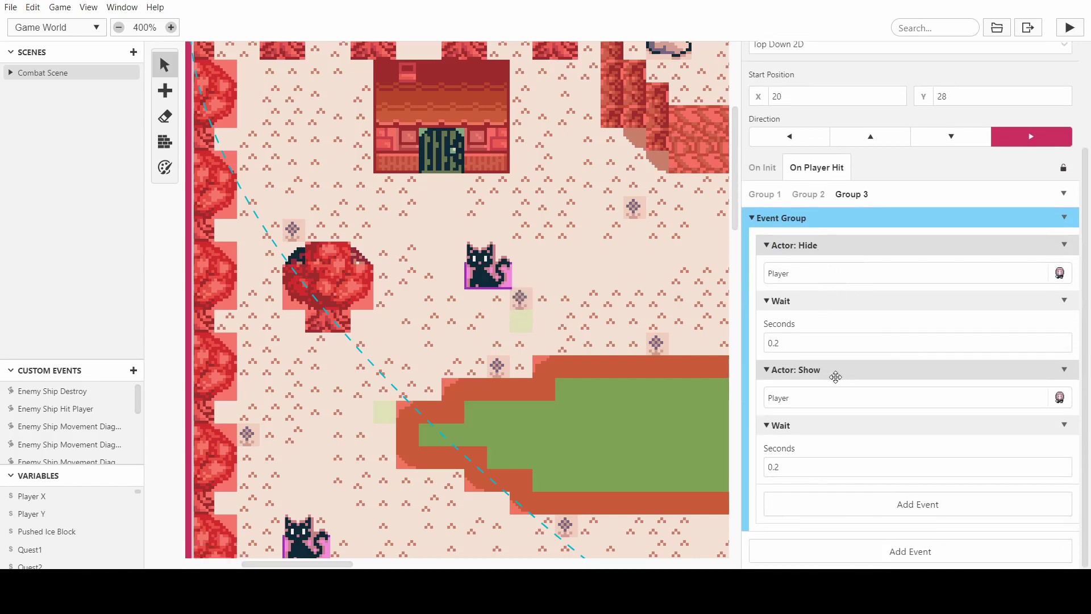
scroll(499, 324, up, 1)
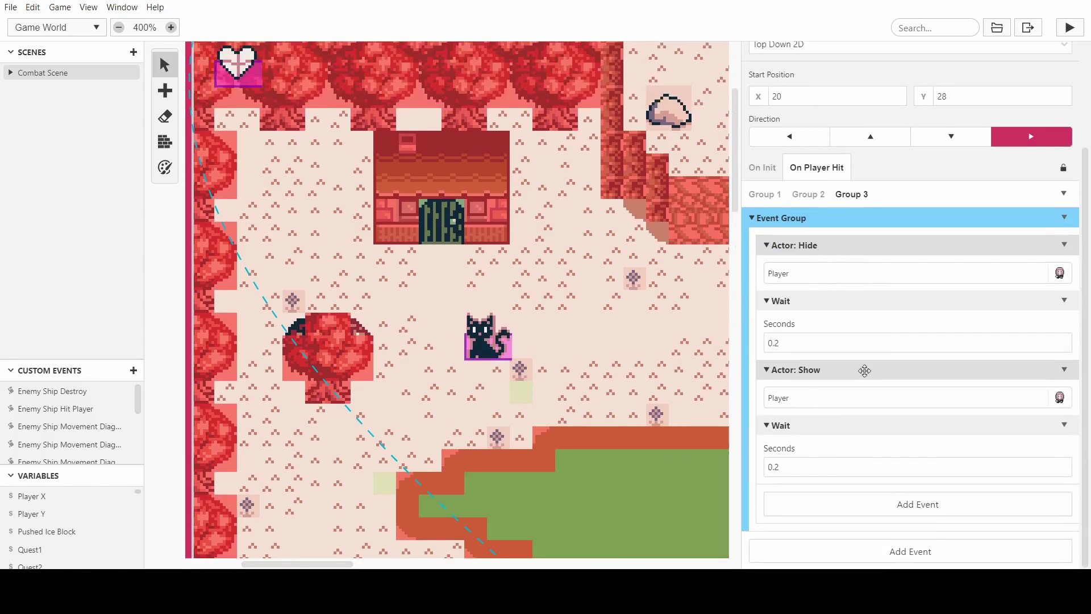
scroll(865, 371, up, 1)
scroll(505, 285, up, 1)
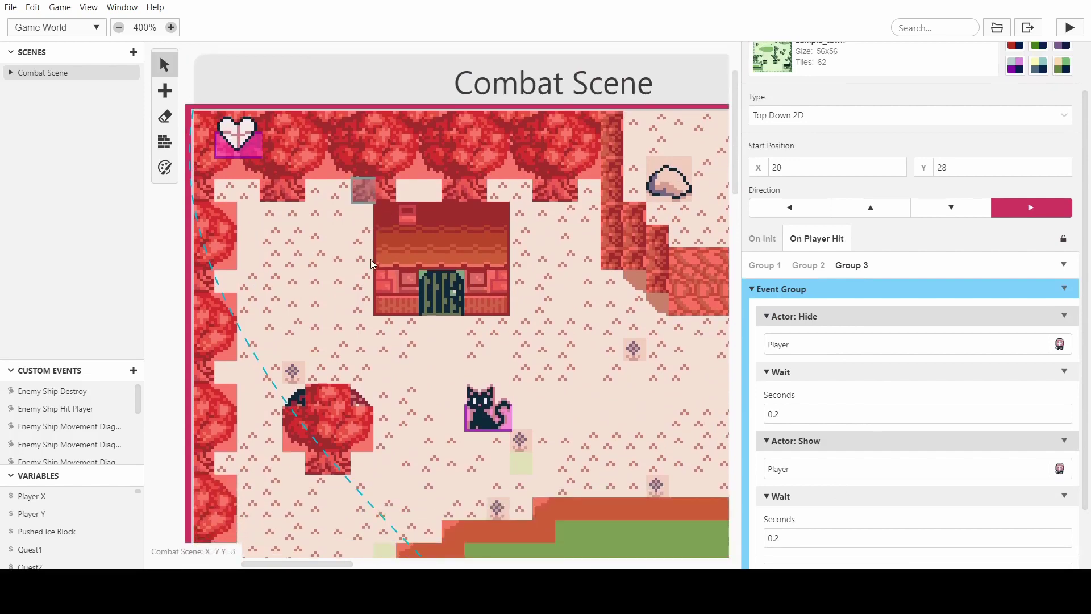
- Preview the heart sprite's frames by raising Heart 1's initial frame to 4 and returning it to 0
click(251, 143)
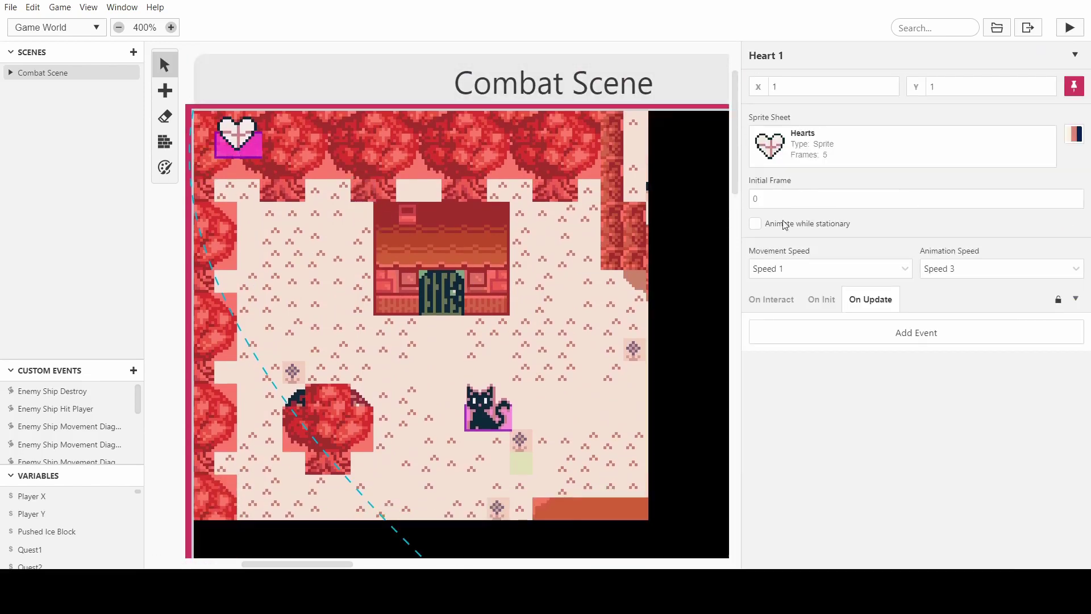
click(1075, 196)
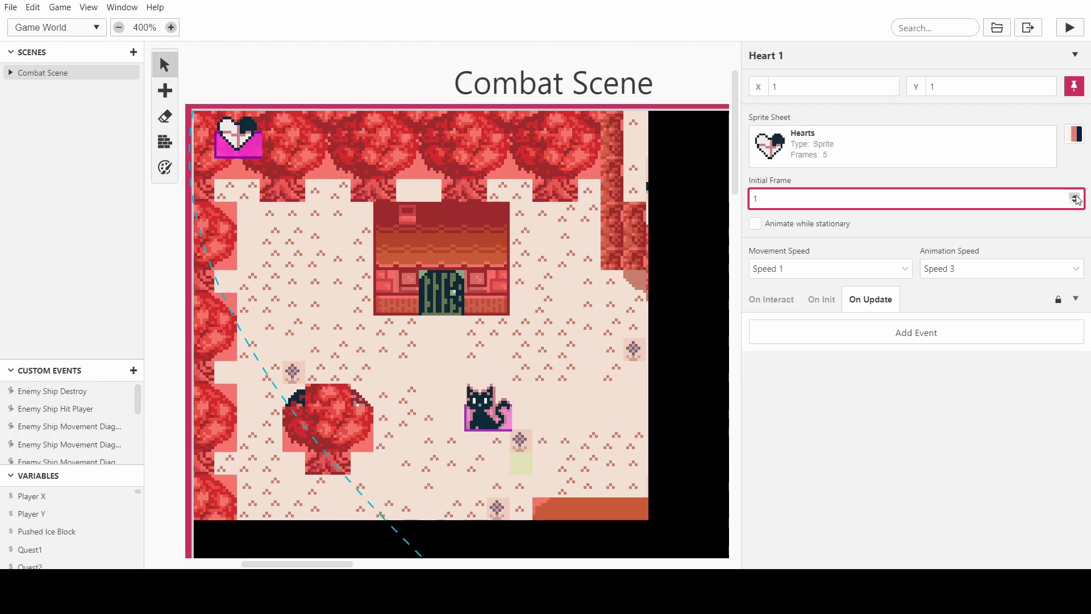
click(1074, 196)
click(1075, 197)
click(1074, 197)
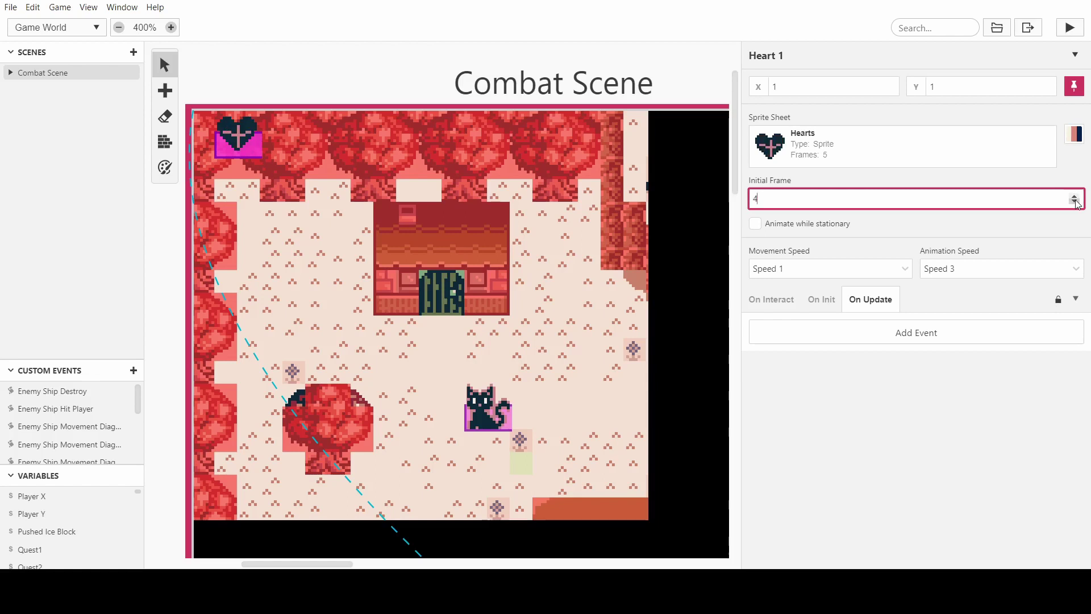
click(1074, 202)
click(1074, 202)
click(1075, 202)
click(1075, 202)
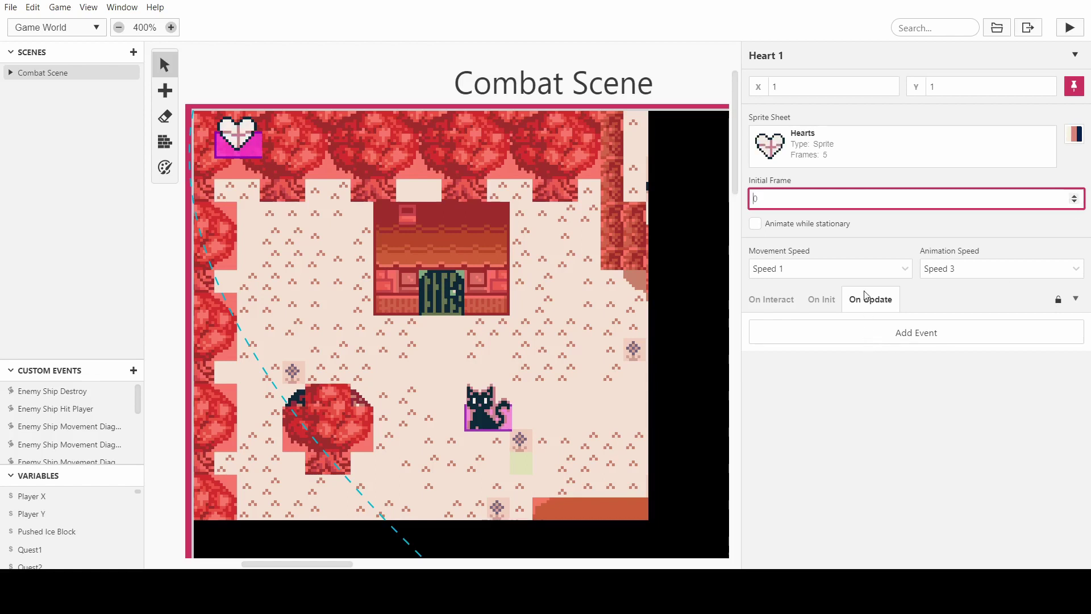
- Add a Variable: Math Functions event inside the event group of the scene's On Player Hit Group 3 script
click(430, 347)
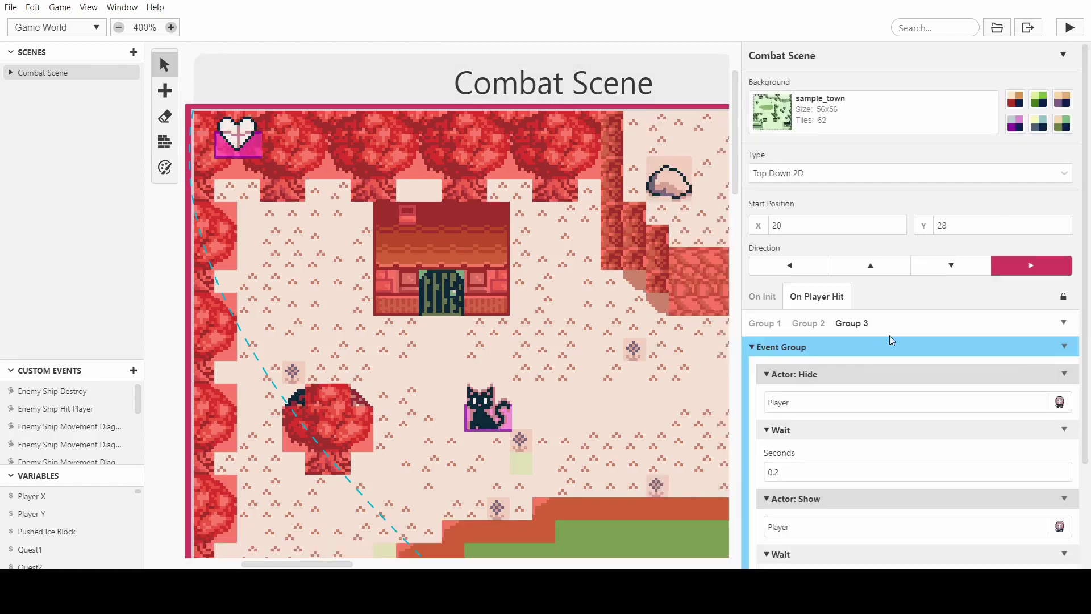
scroll(891, 340, down, 3)
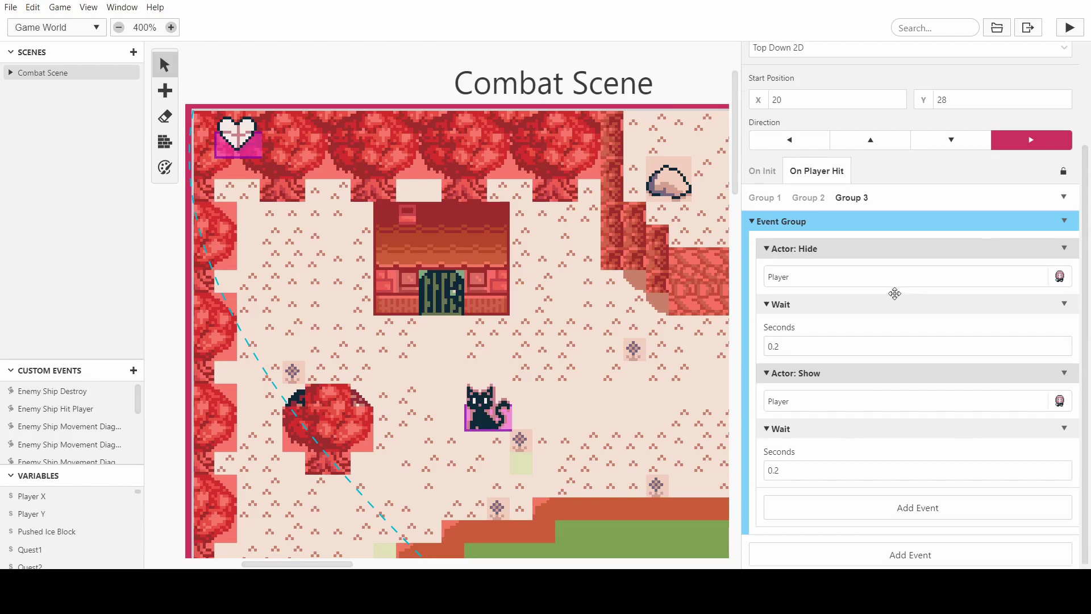
scroll(896, 301, up, 1)
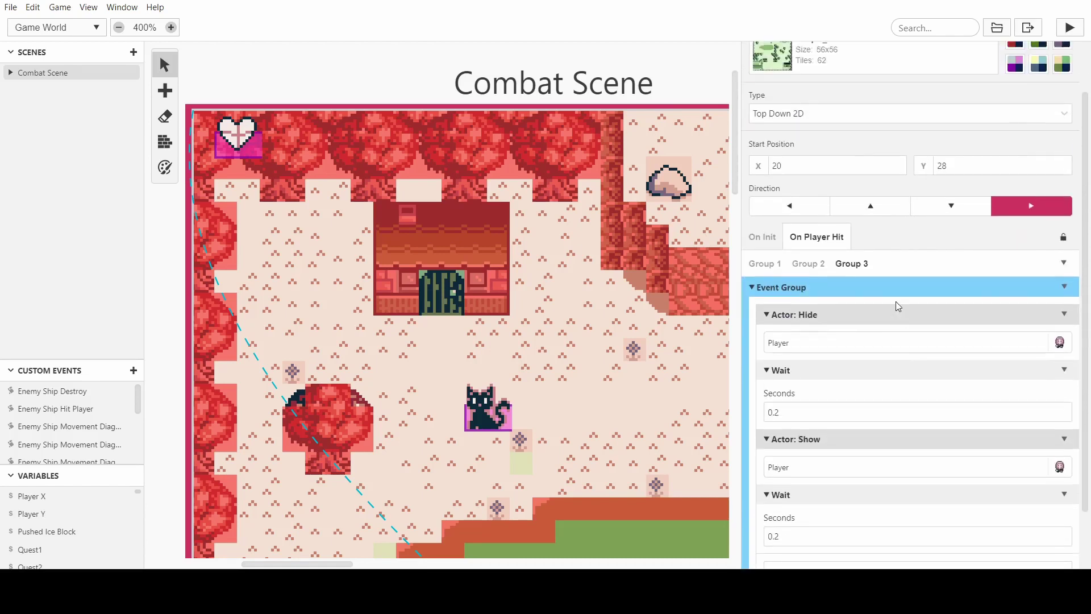
scroll(895, 302, down, 1)
scroll(487, 363, down, 3)
scroll(487, 363, up, 3)
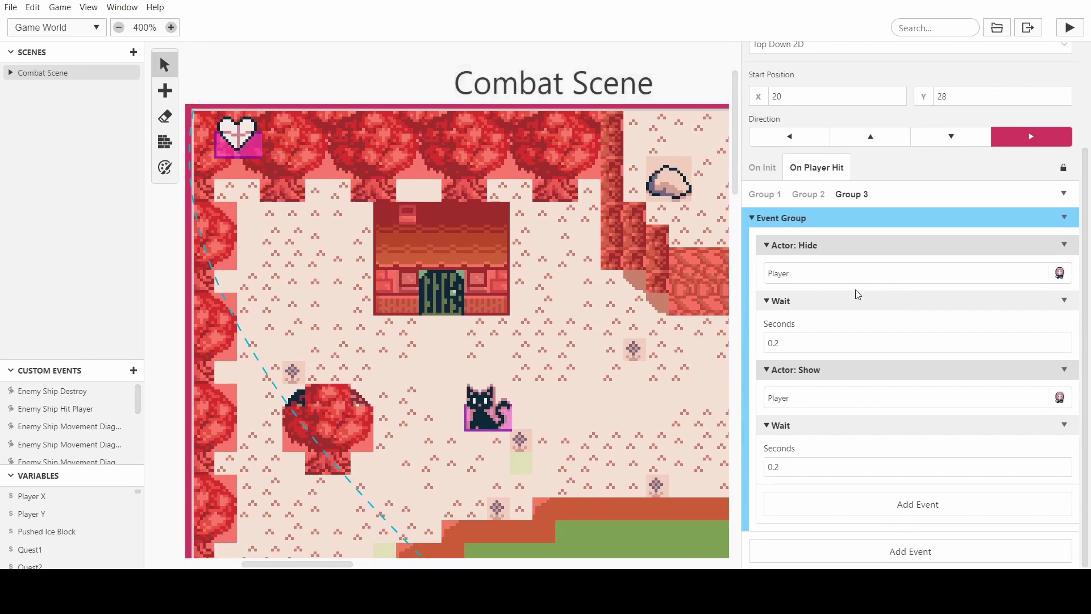
click(855, 511)
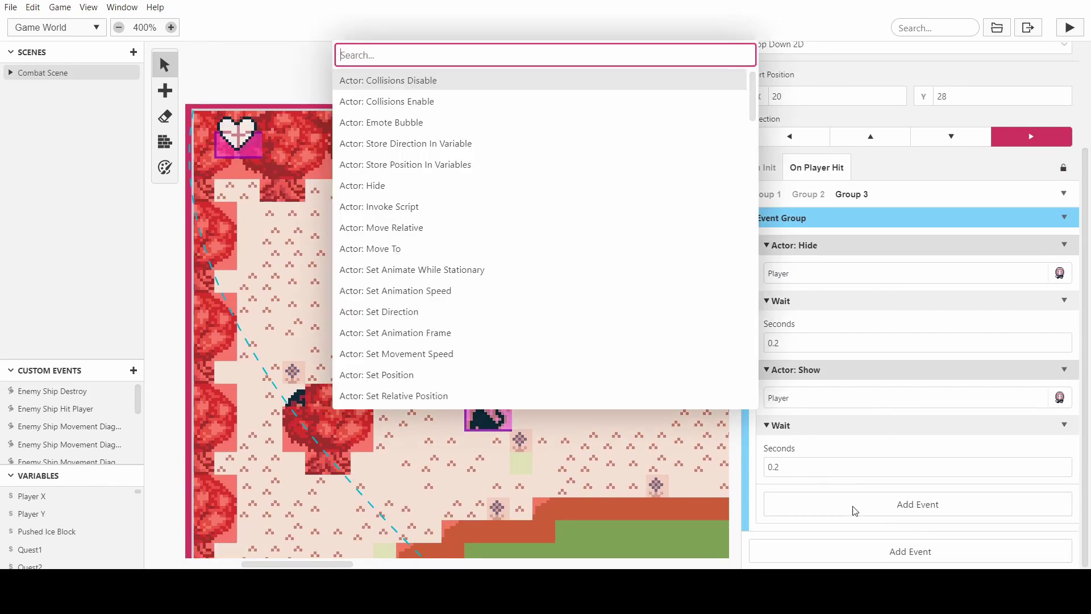
text(math)
key(Return)
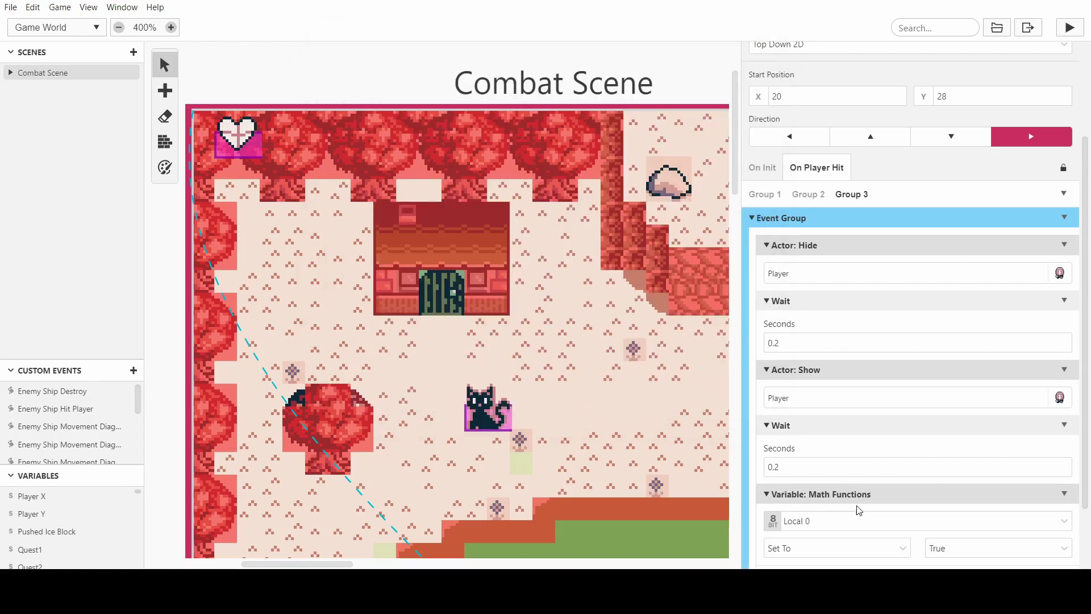
- Assign Quest1 to the math event, rename that variable Immunity, and move the event above Actor: Hide at the start of the group
scroll(904, 241, down, 2)
click(816, 446)
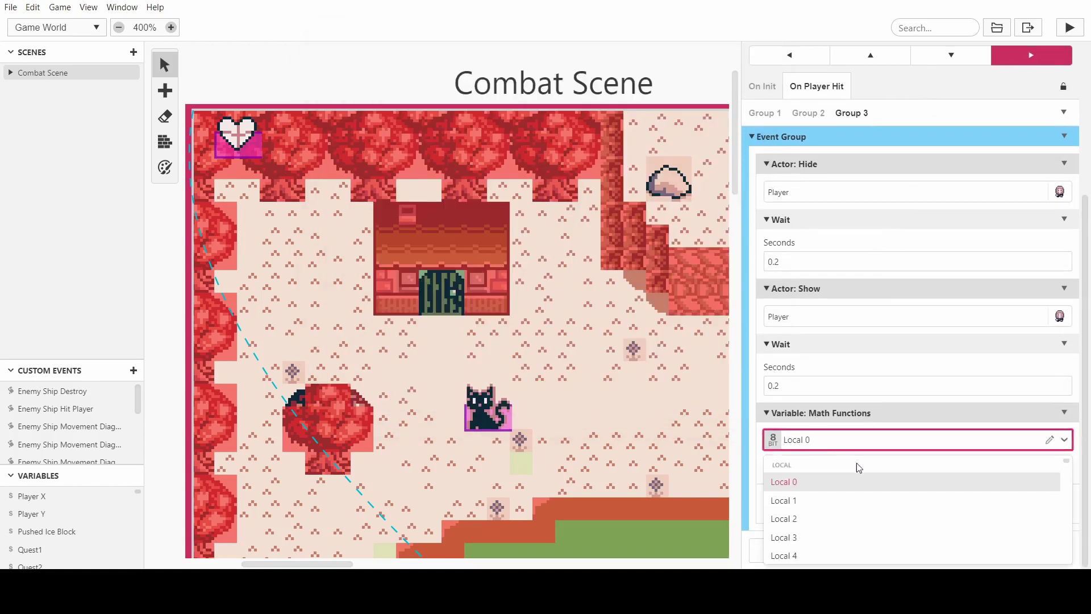
scroll(857, 463, down, 6)
scroll(865, 477, up, 6)
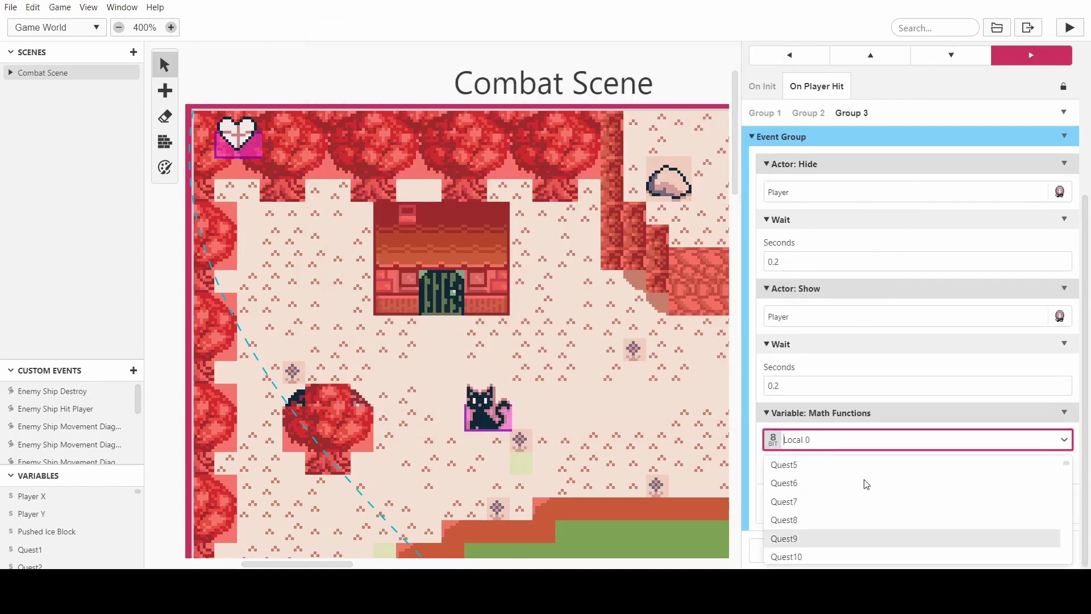
click(827, 533)
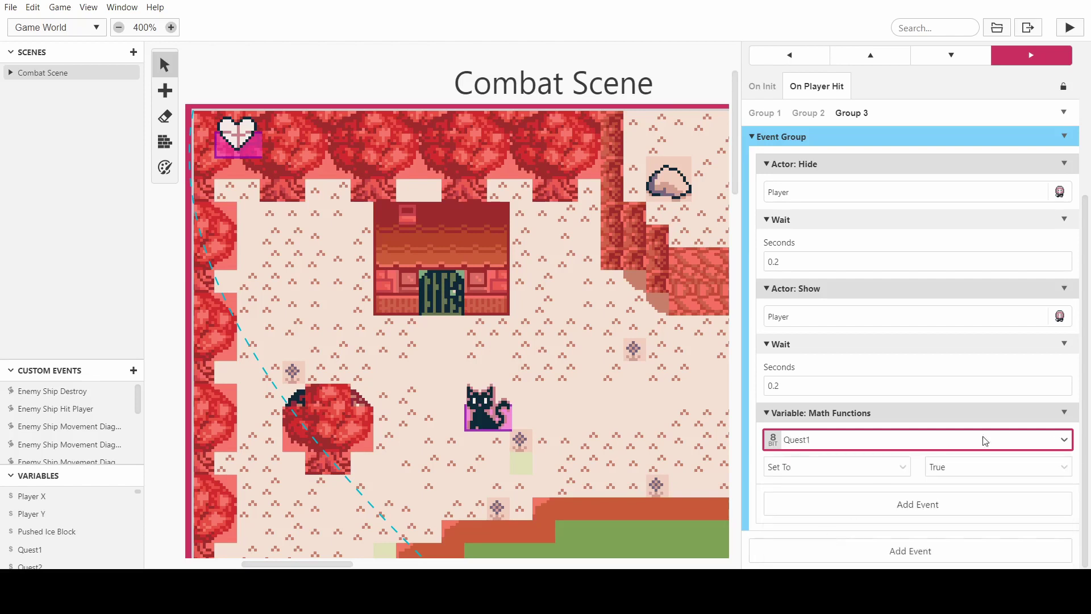
click(1060, 439)
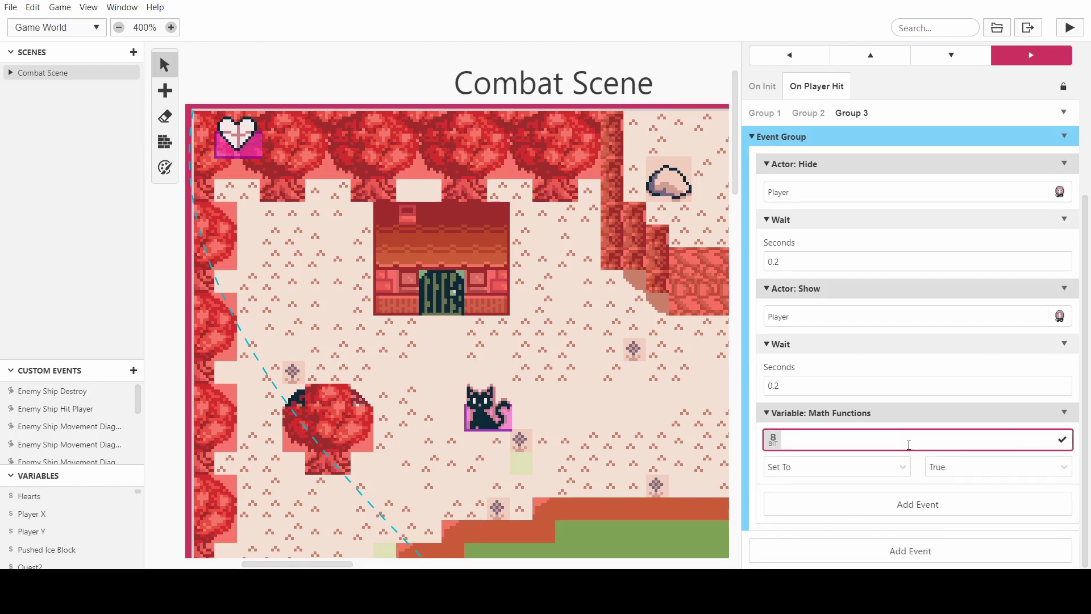
text(Immunity)
key(Return)
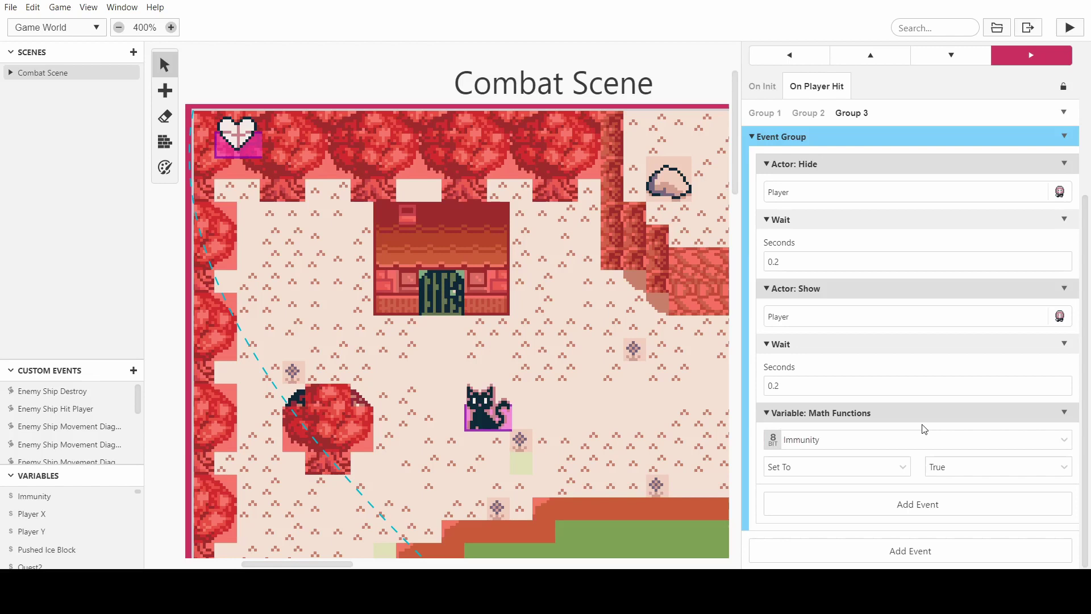
drag(916, 414, 902, 466)
drag(937, 415, 889, 216)
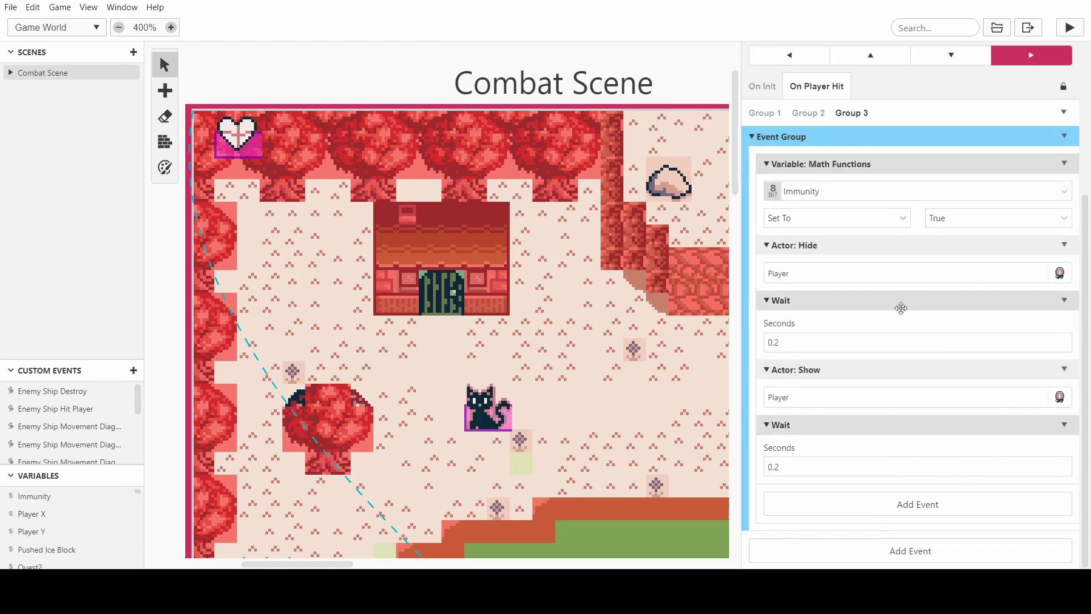
- Add an If Variable Is 'False' event above the event group in the On Player Hit Group 3 script and set it to check Immunity
click(863, 511)
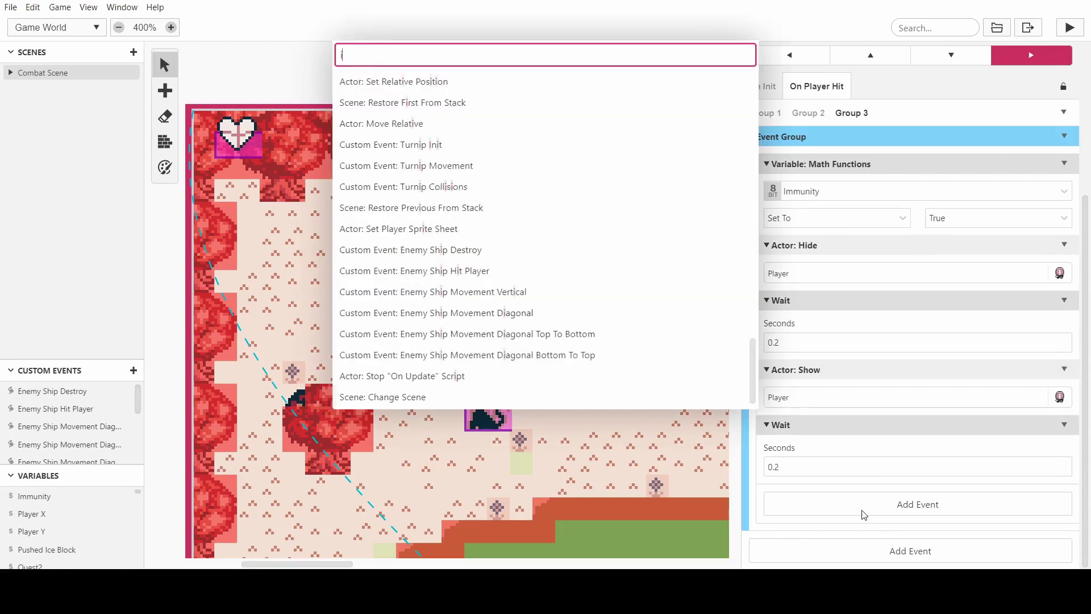
text(if fal)
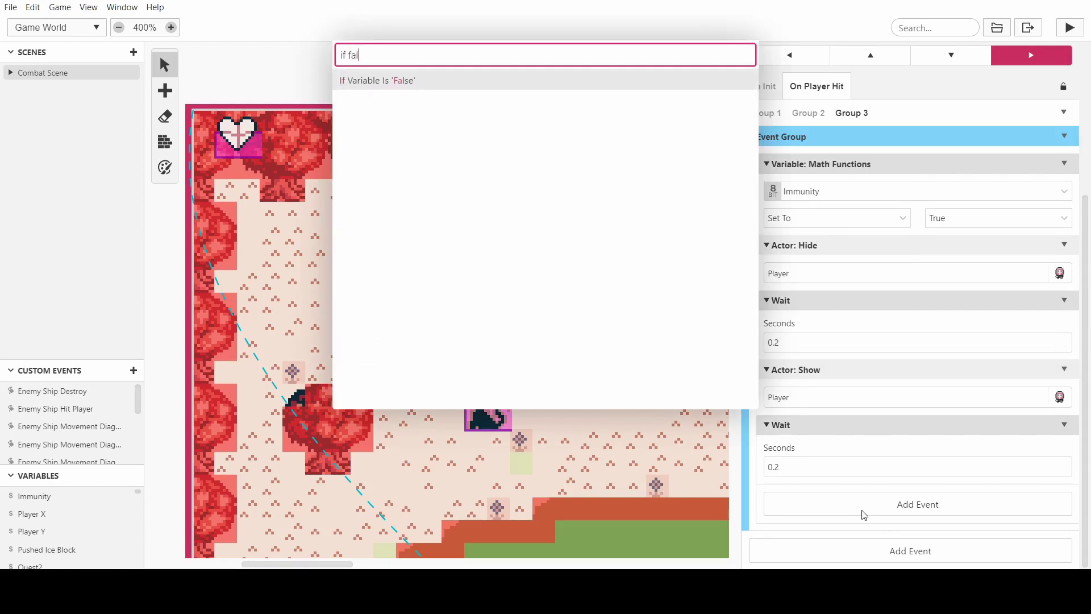
key(Return)
drag(833, 497, 836, 145)
click(827, 169)
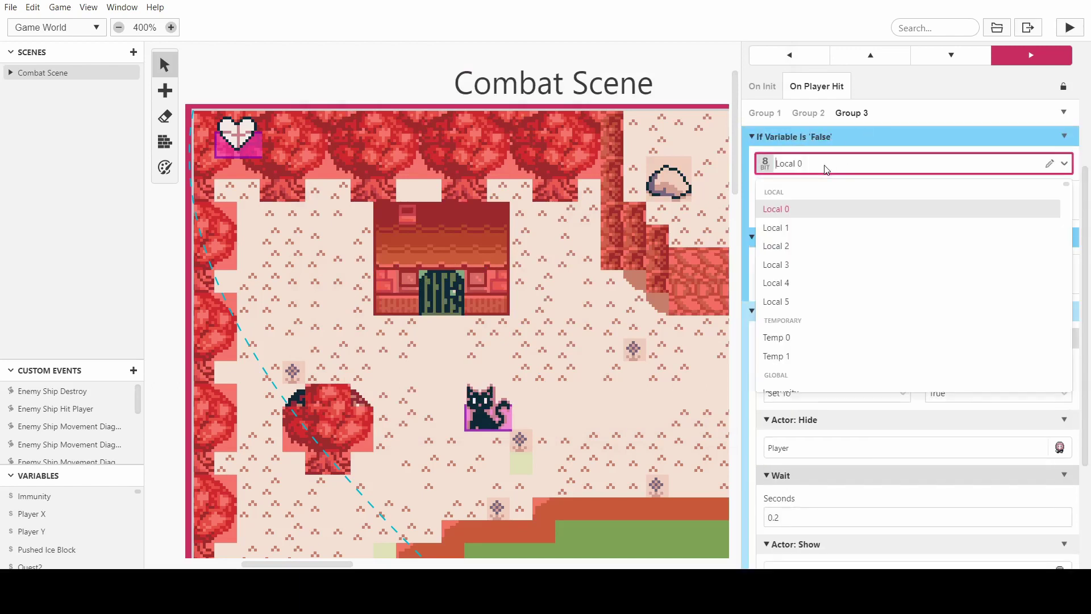
text(im)
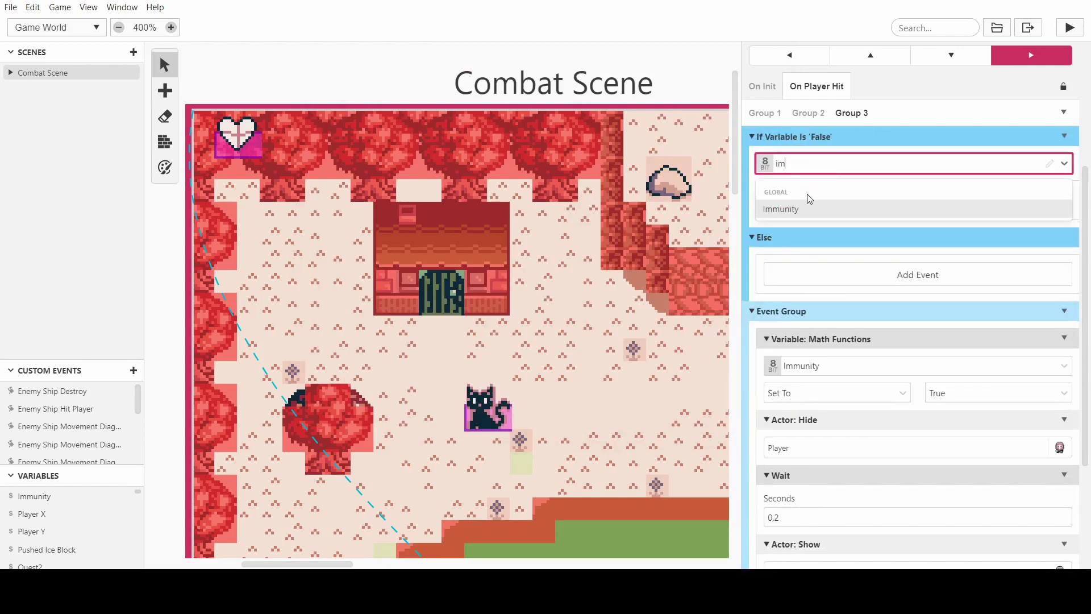
click(793, 209)
- Move the event group inside the Immunity 'False' condition and disable the condition's Else branch
scroll(879, 341, up, 4)
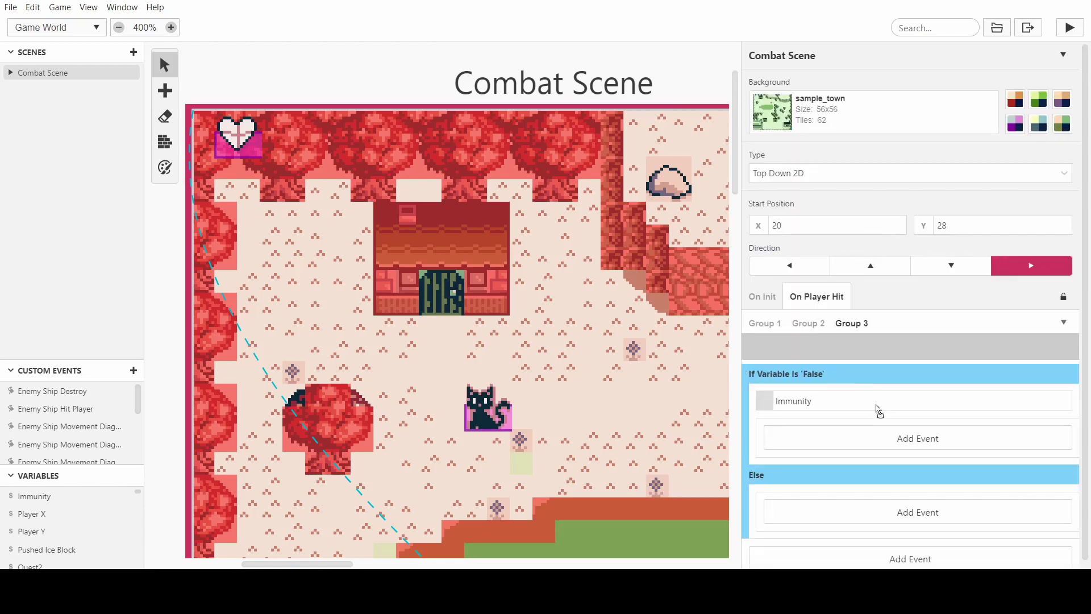
mouse_move(876, 404)
mouse_down()
mouse_move(880, 428)
mouse_move(878, 404)
mouse_up()
scroll(921, 358, down, 2)
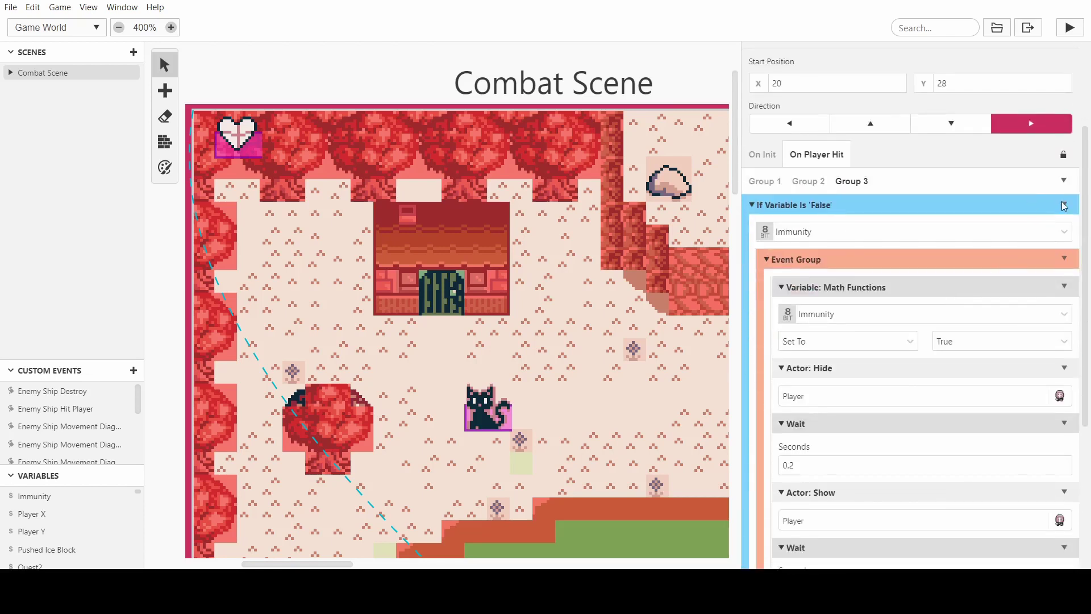
click(1063, 206)
click(1056, 266)
- Duplicate the Immunity math event to the end of the event group, after the last Wait, and set the copy to False
scroll(903, 256, down, 1)
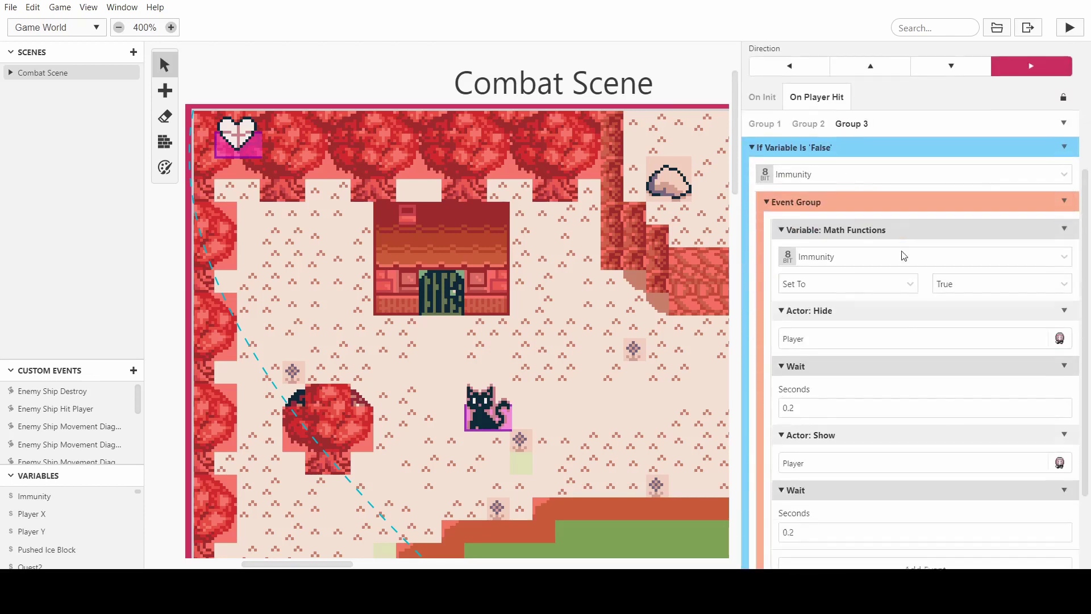
scroll(903, 254, down, 2)
scroll(867, 188, up, 1)
scroll(871, 187, down, 1)
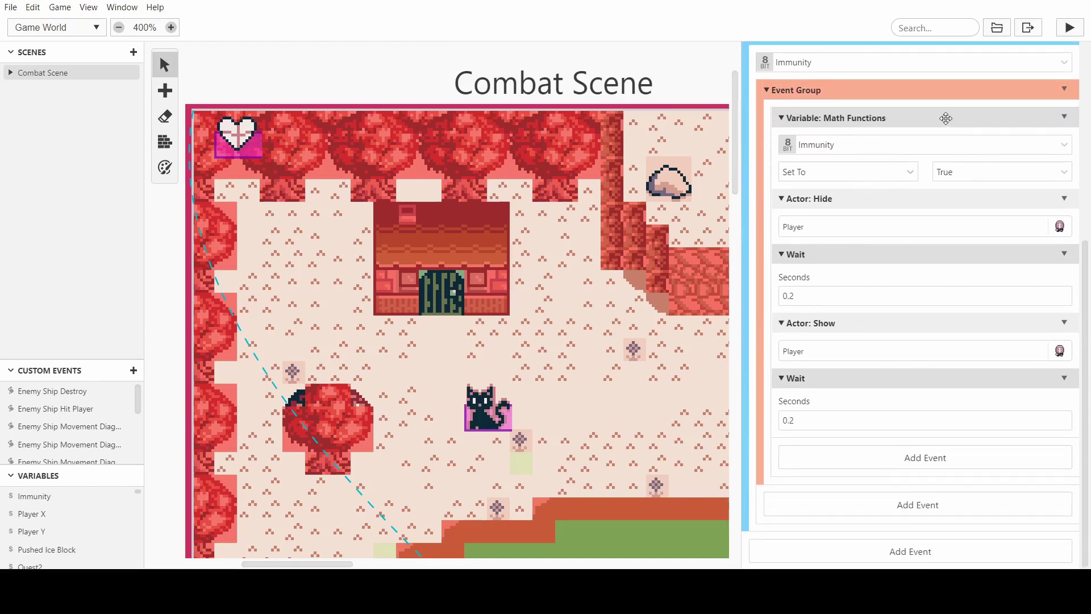
scroll(818, 122, up, 2)
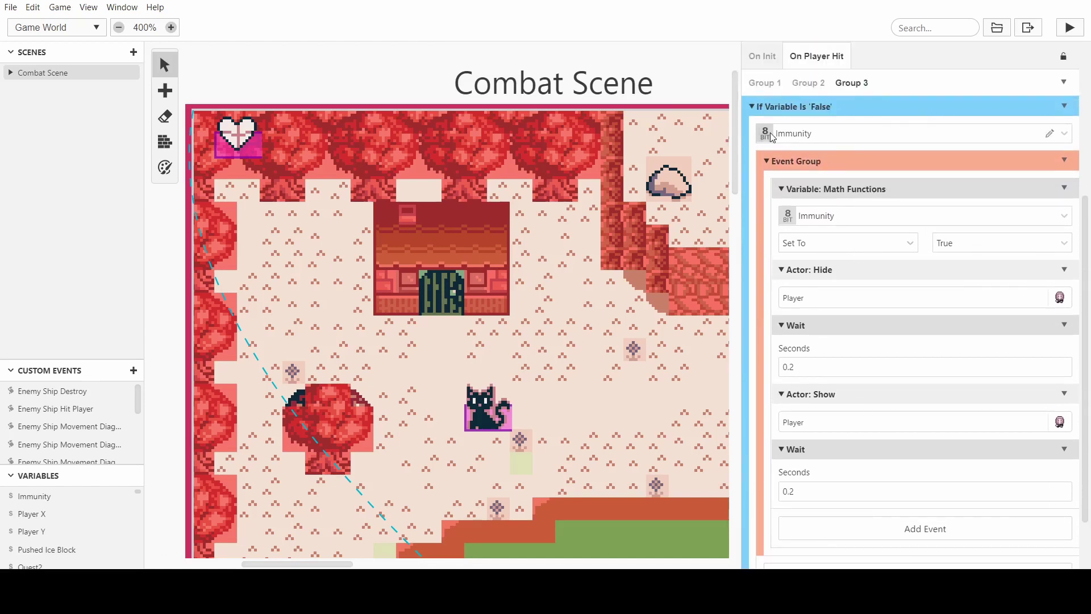
scroll(858, 142, down, 2)
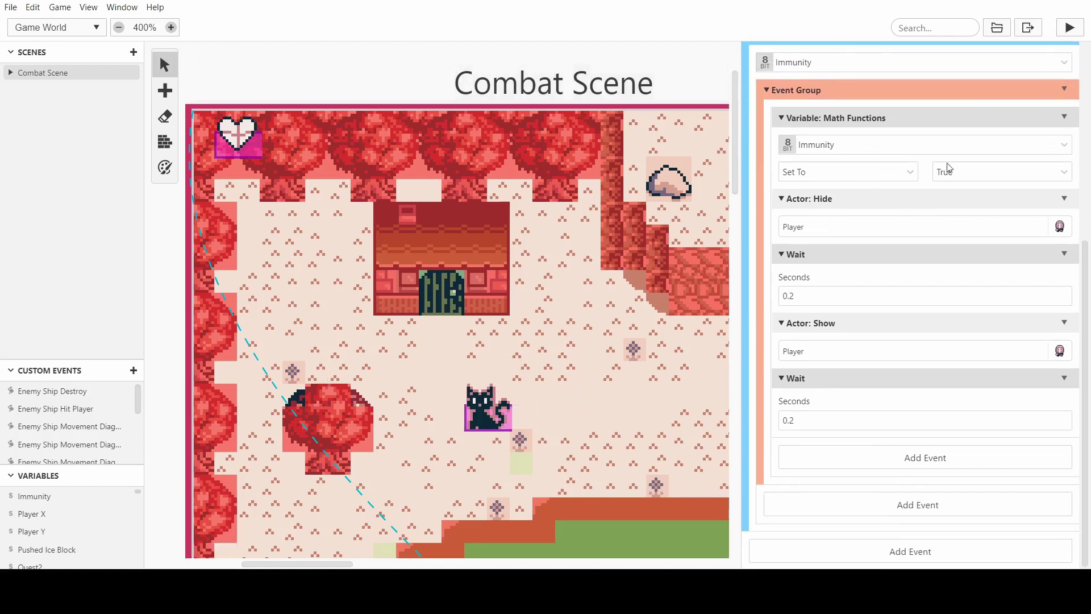
click(1064, 117)
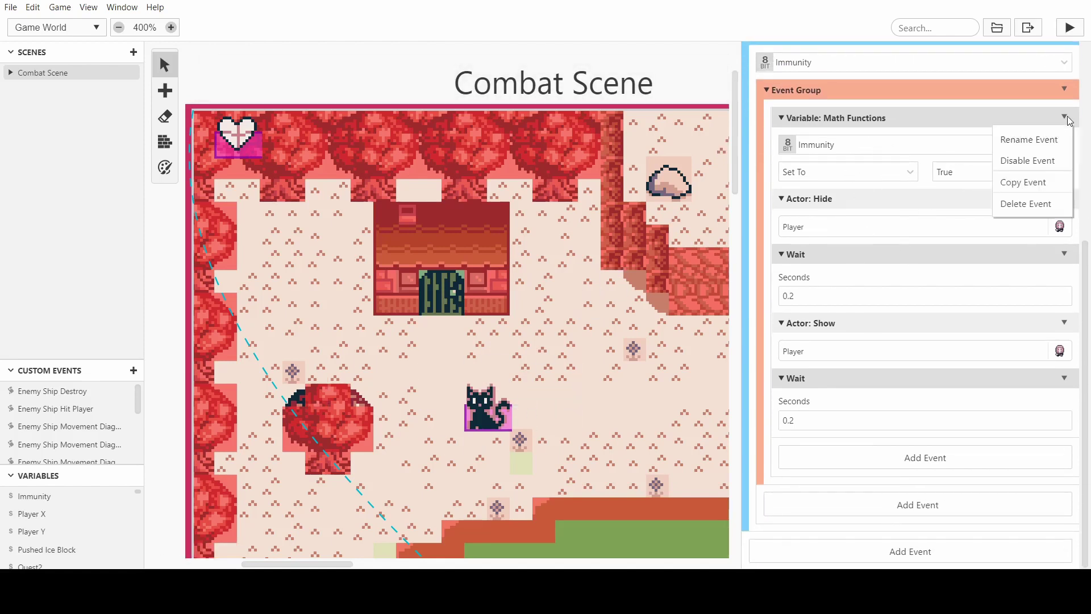
click(1031, 183)
key(alt)
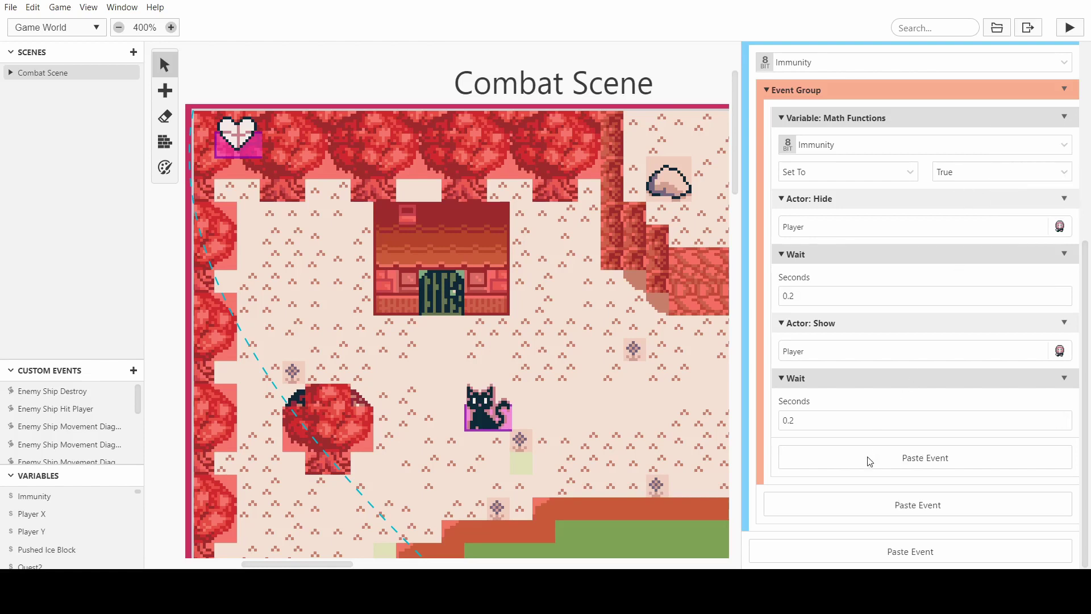
click(870, 462)
click(965, 500)
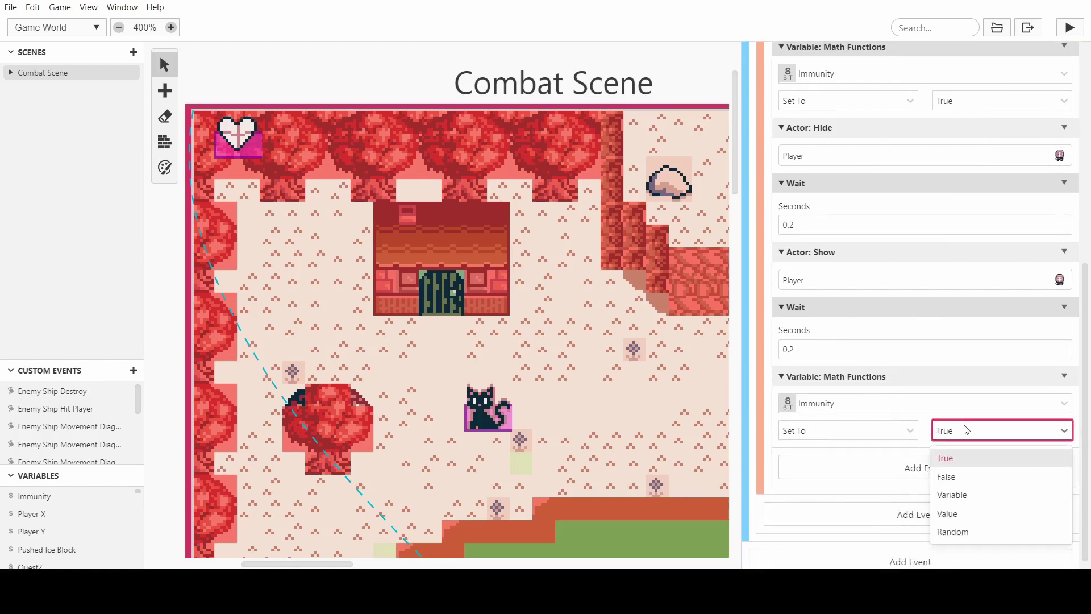
text(false)
click(970, 457)
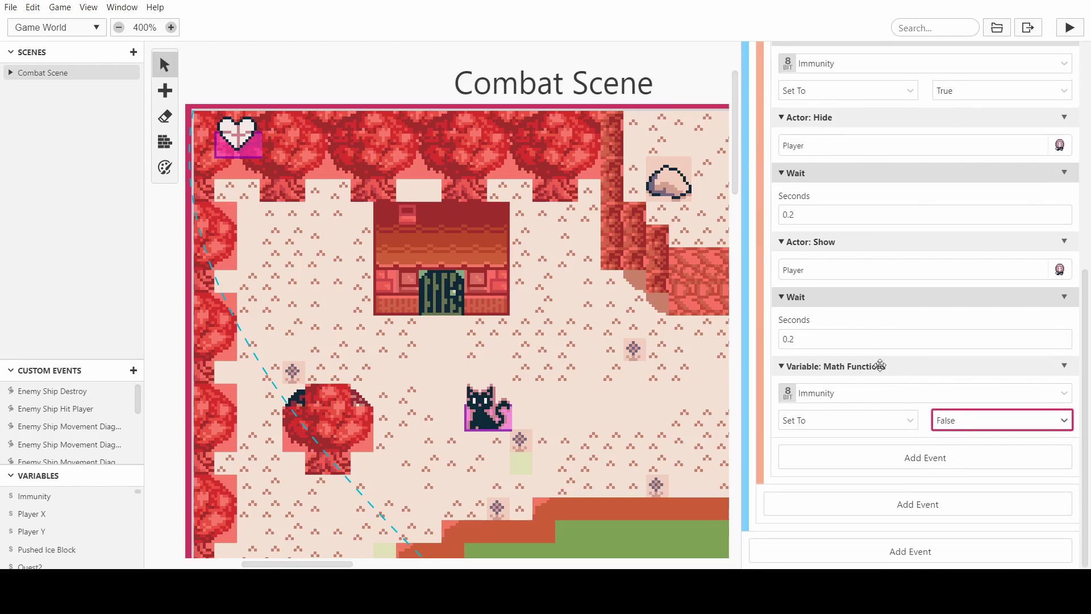
- Add another Variable: Math Functions event to the group and place it just above the event that sets Immunity to False
click(898, 467)
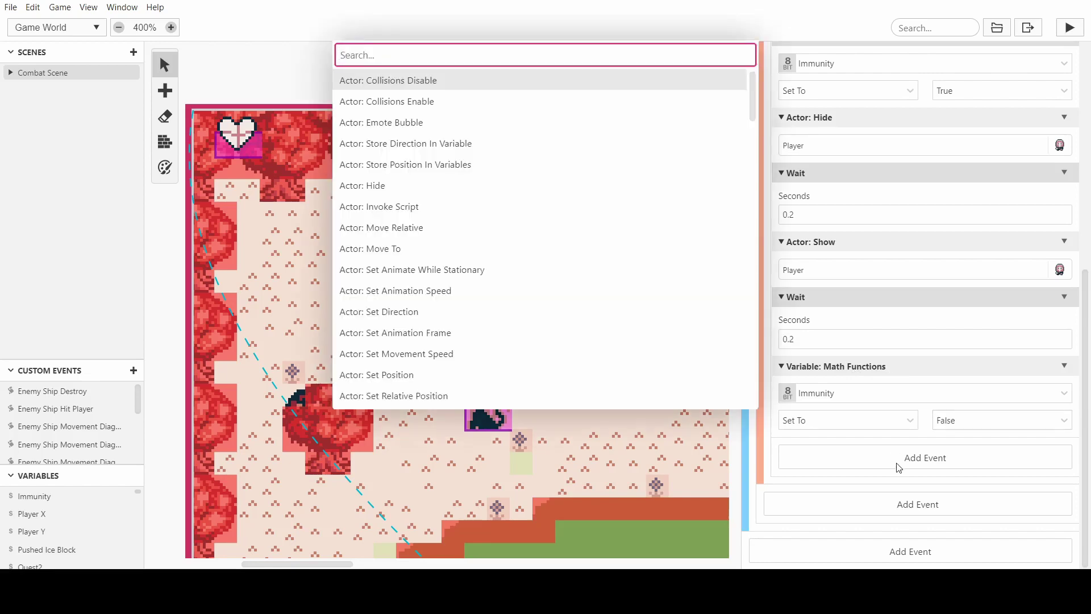
text(math)
key(Return)
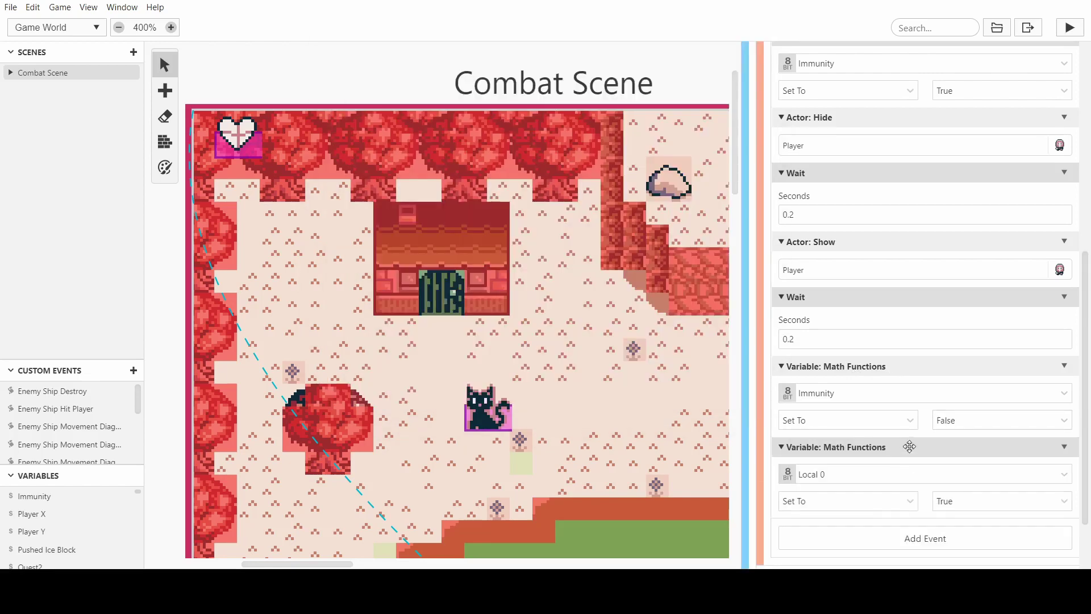
drag(906, 446, 915, 369)
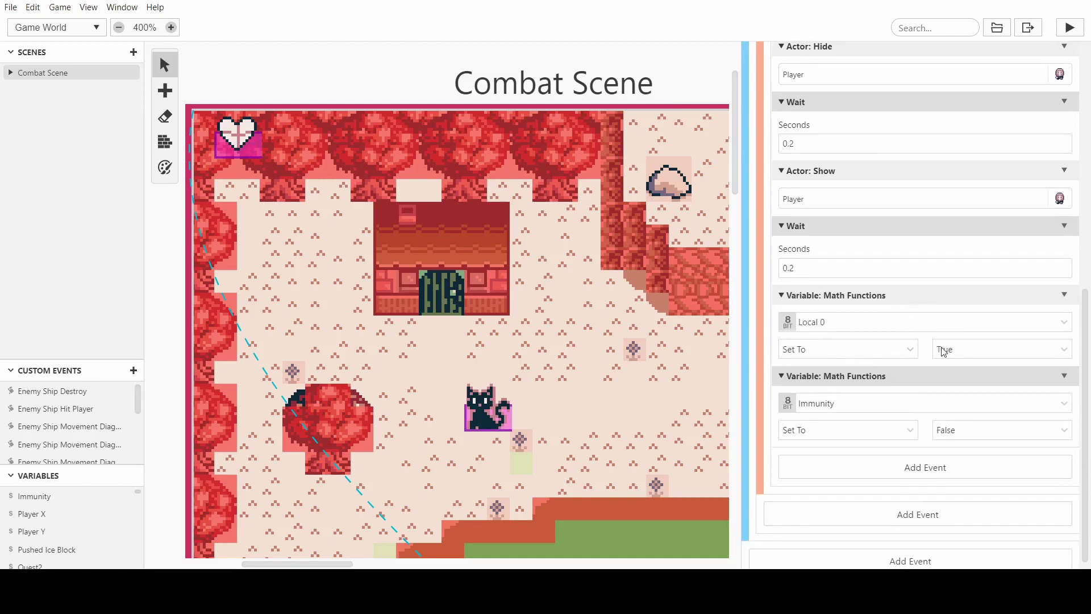
- Set the new Local 0 math event to subtract a value of 1
click(943, 352)
click(847, 349)
click(845, 413)
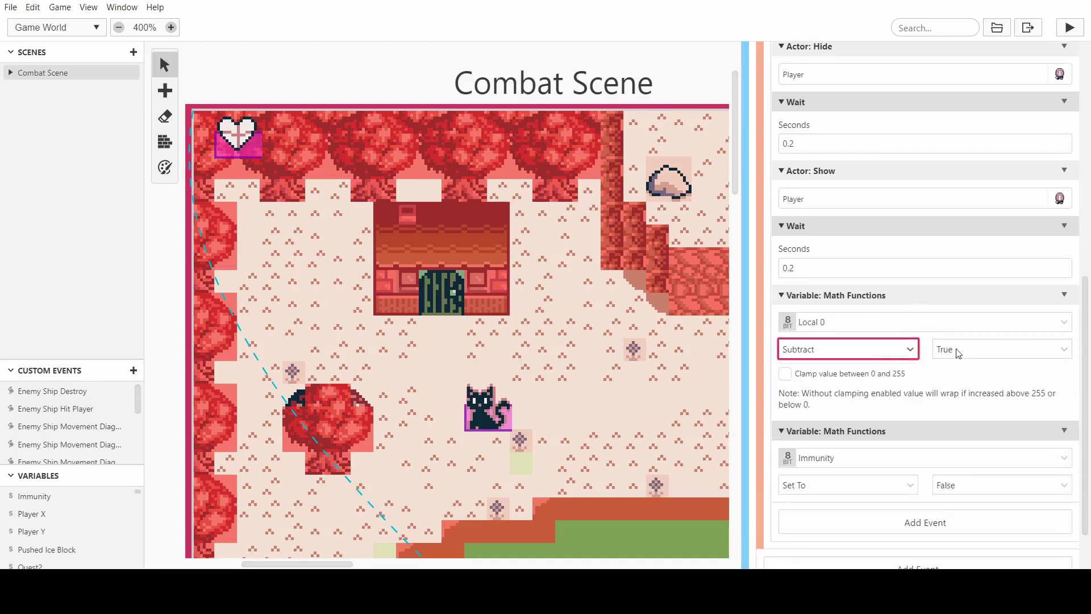
click(966, 349)
click(969, 432)
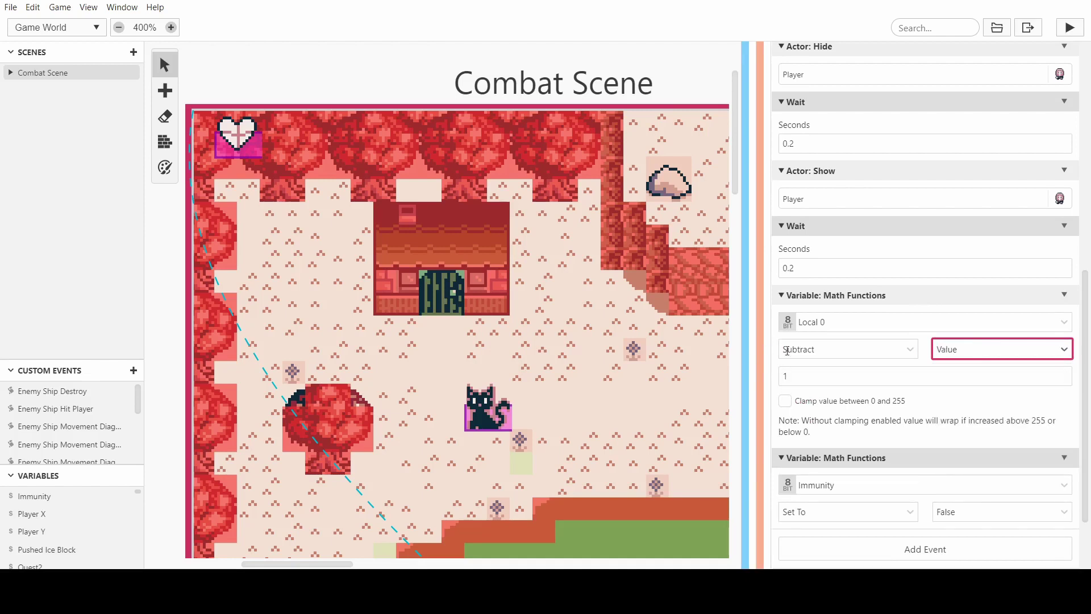
click(518, 329)
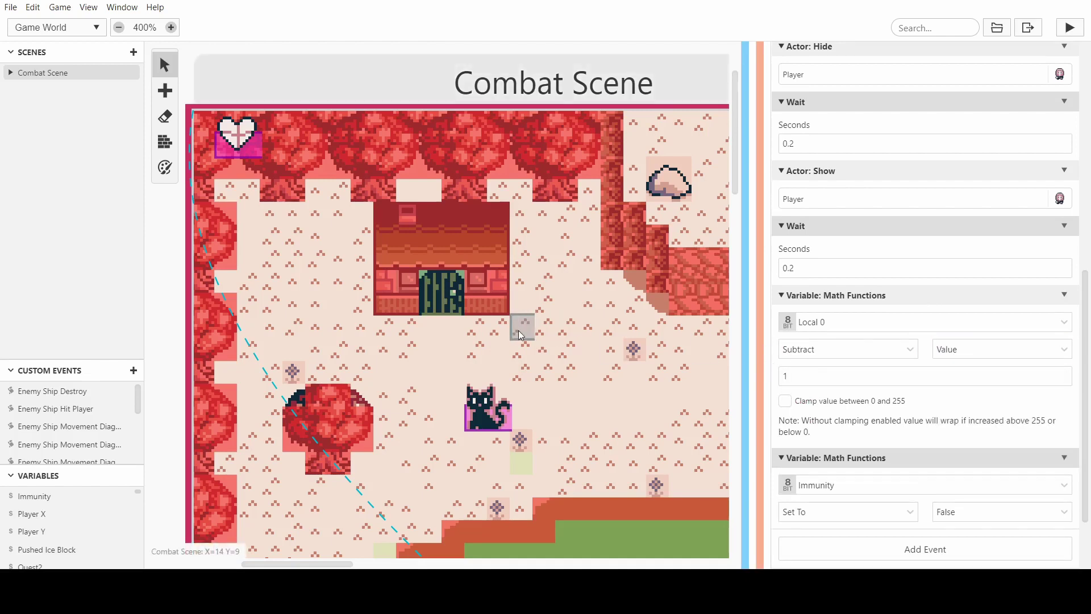
- Add a Variable: Math Functions event at the start of the scene's On Init script, above the joypad input events
scroll(518, 330, right, 2)
scroll(857, 283, up, 7)
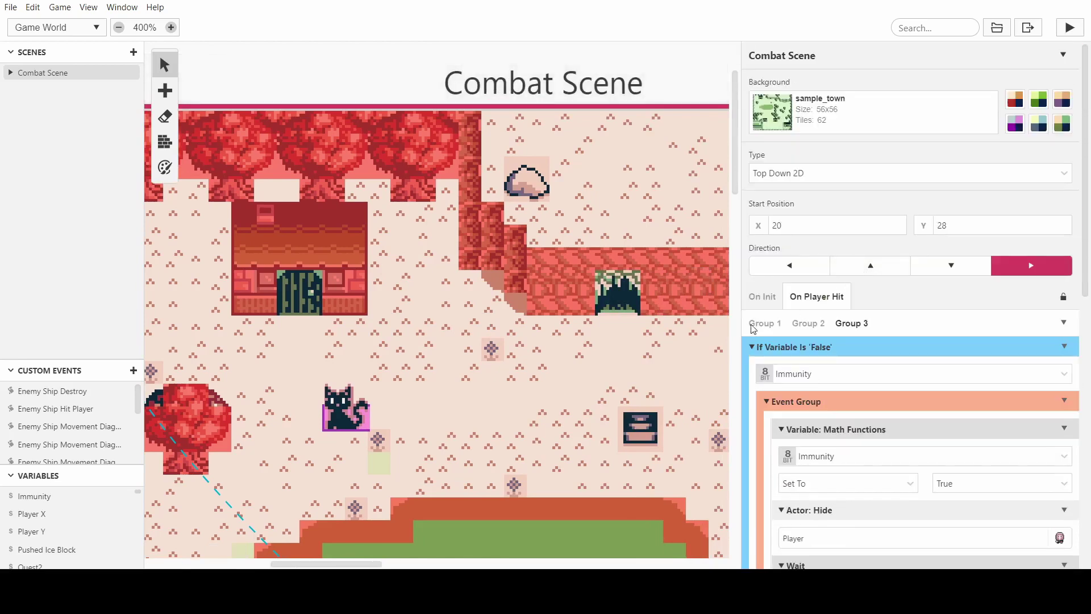
click(771, 305)
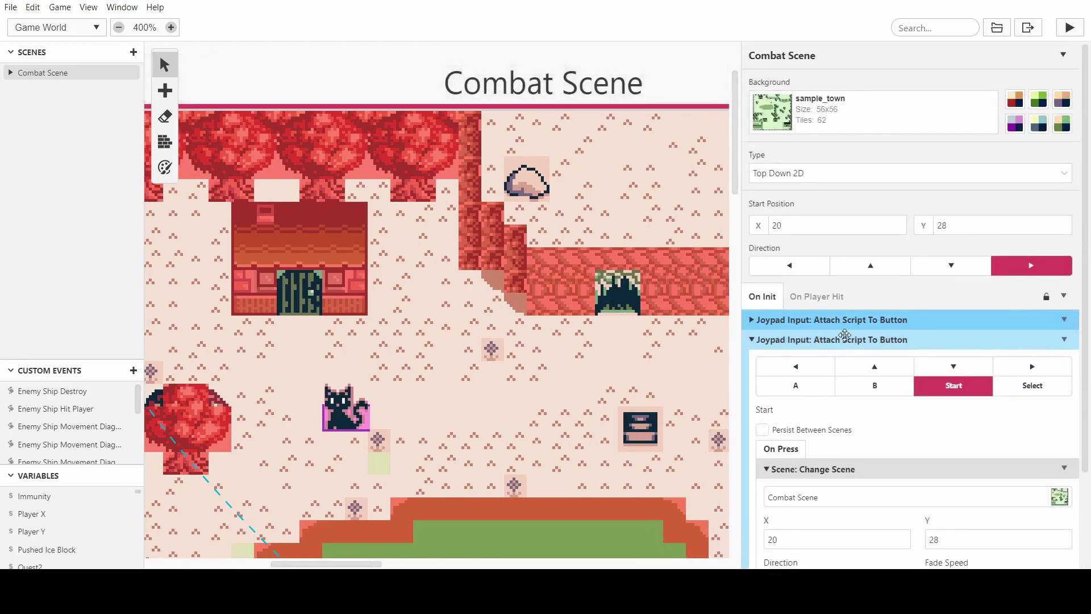
click(876, 321)
click(842, 372)
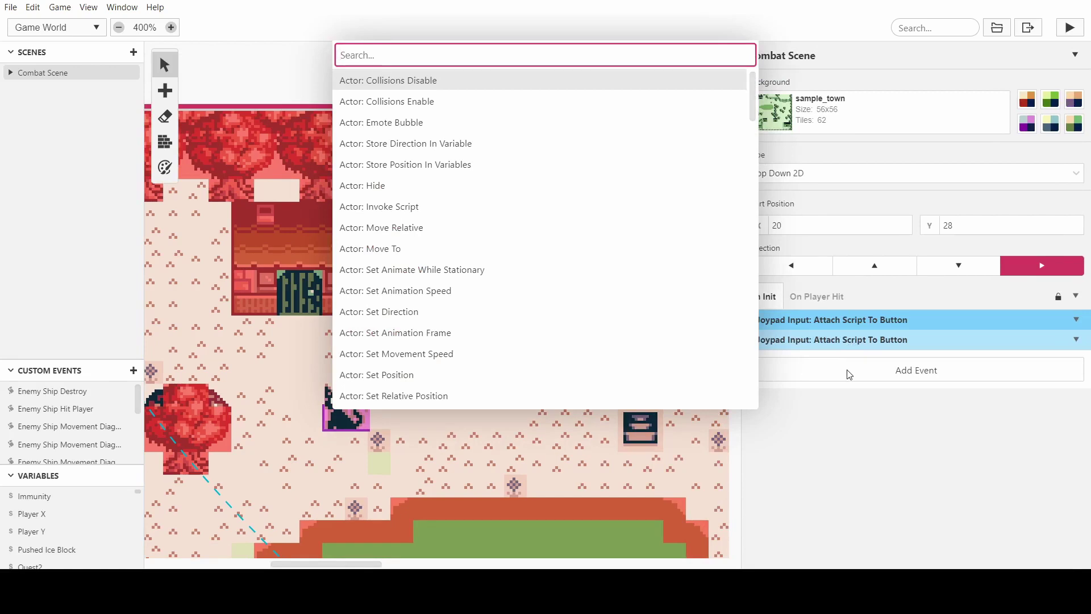
text(math)
key(Return)
drag(841, 361, 832, 319)
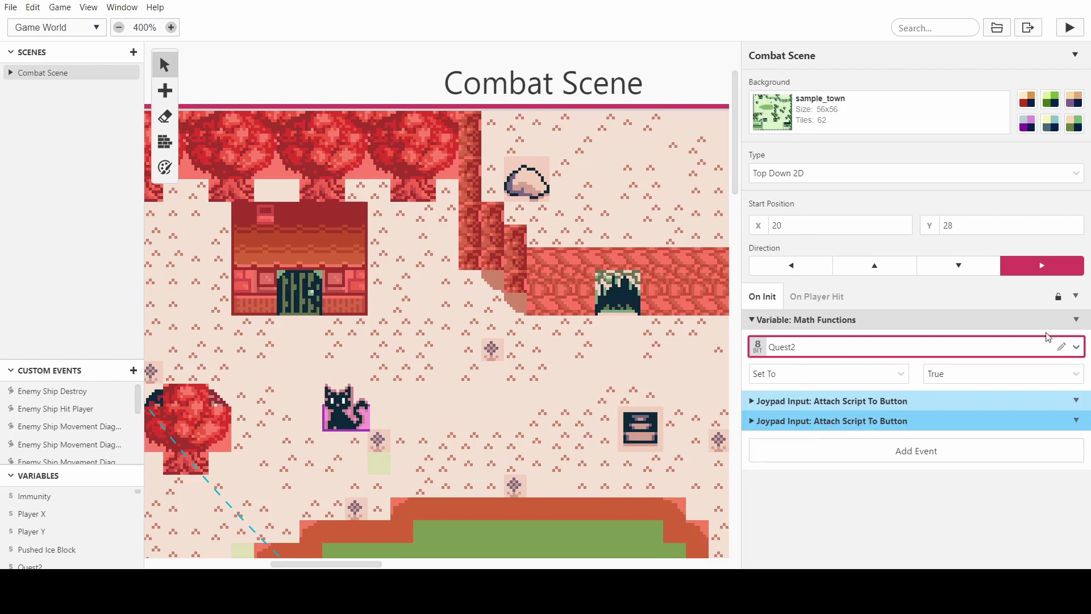
- Rename the On Init math event's Quest2 variable to Hearts
click(1060, 346)
text(Hea)
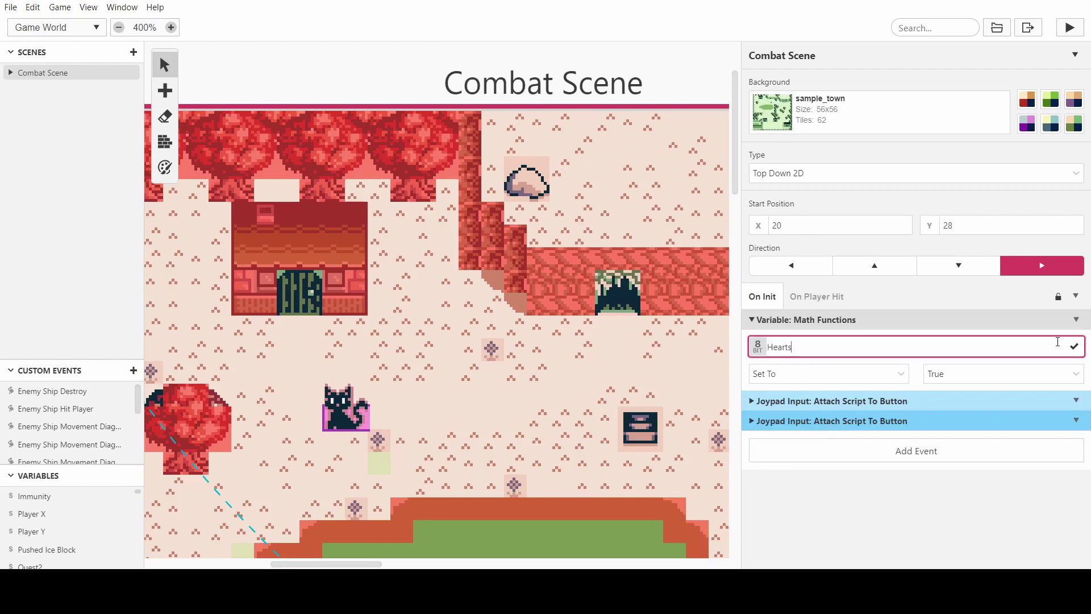
text(rts)
key(Return)
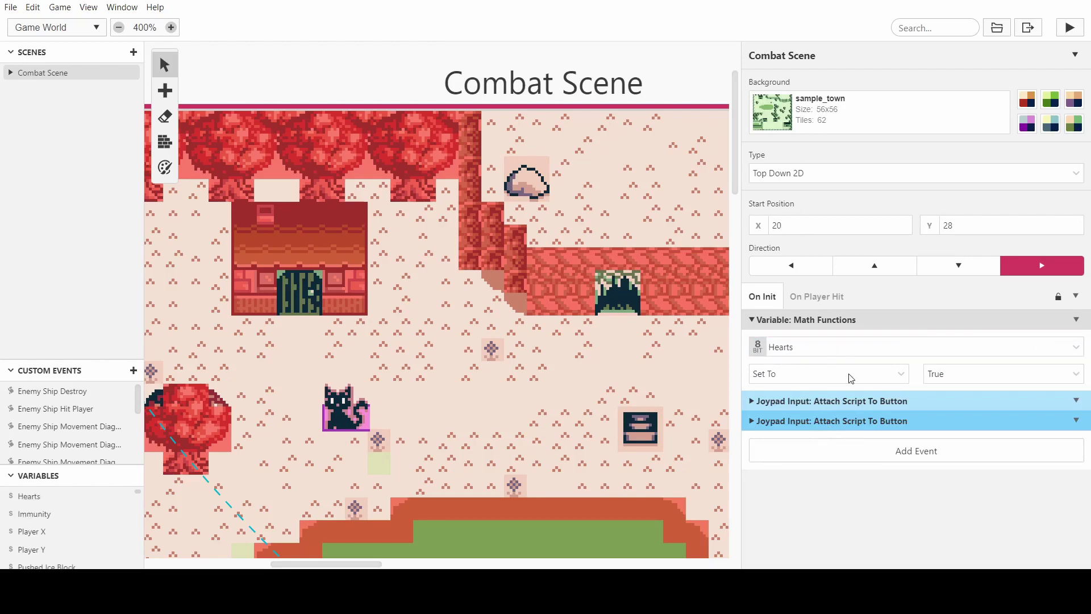
- Make the On Init math event set Hearts to a value of 4
click(953, 377)
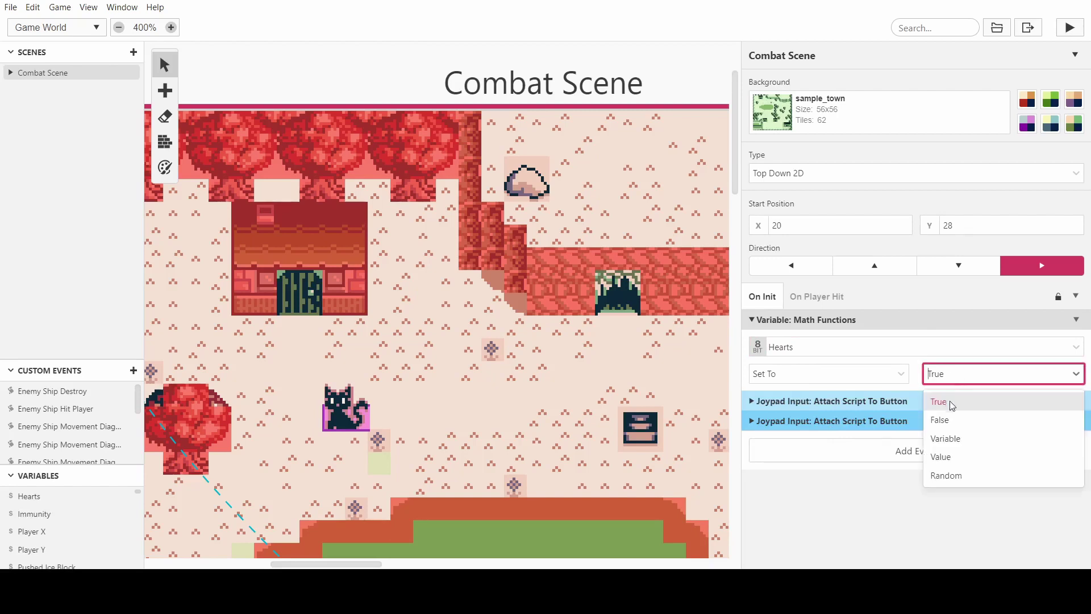
click(966, 457)
click(796, 394)
key(BackSpace)
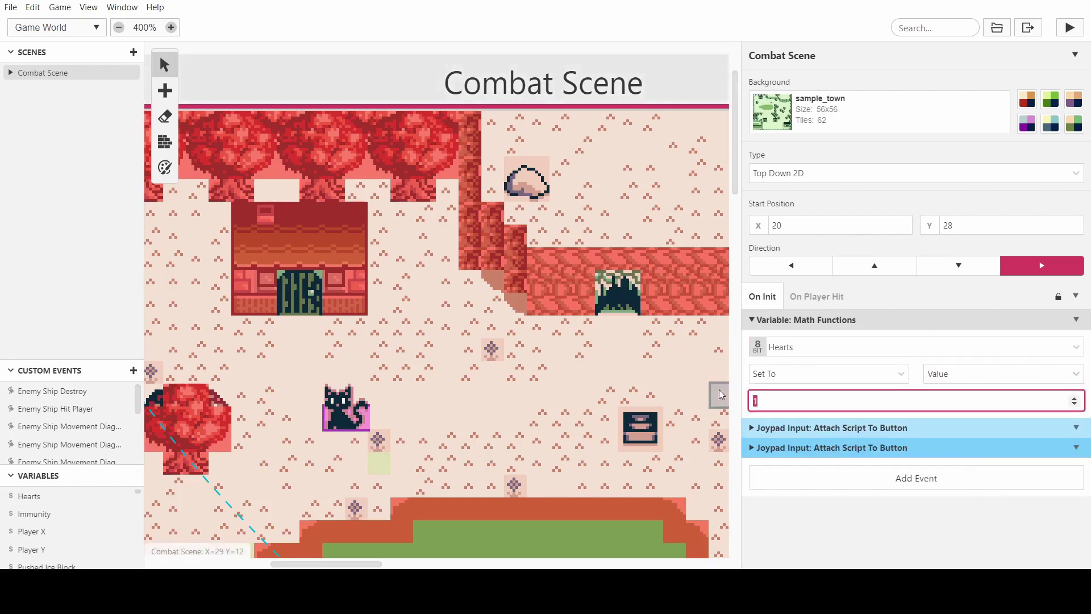
text(4)
click(855, 531)
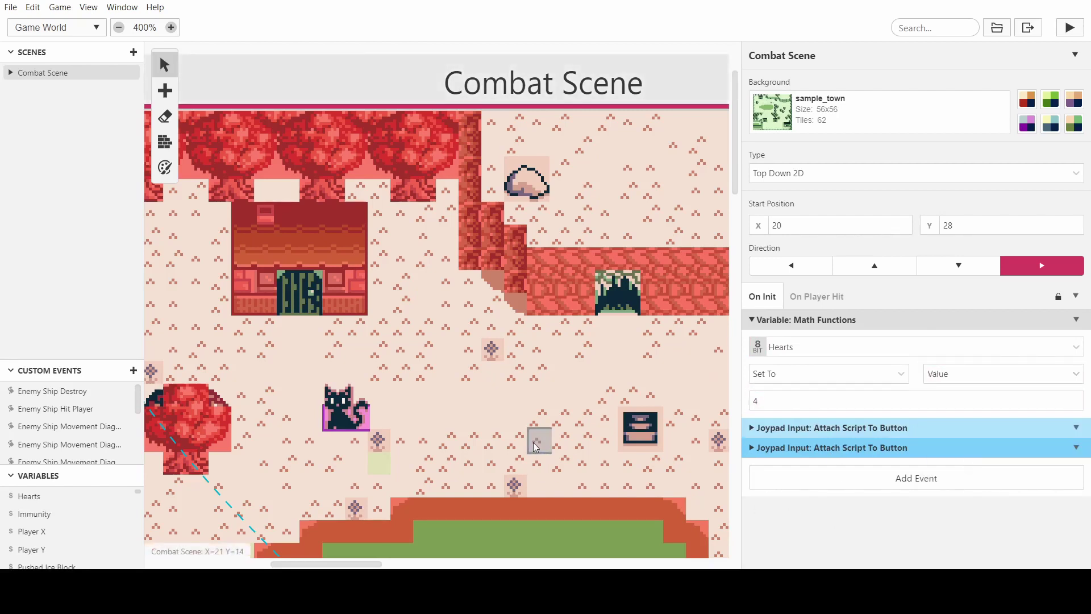
- Add a Switch event to the Heart 1 actor's On Update script and set its number of options to 4
scroll(560, 366, left, 5)
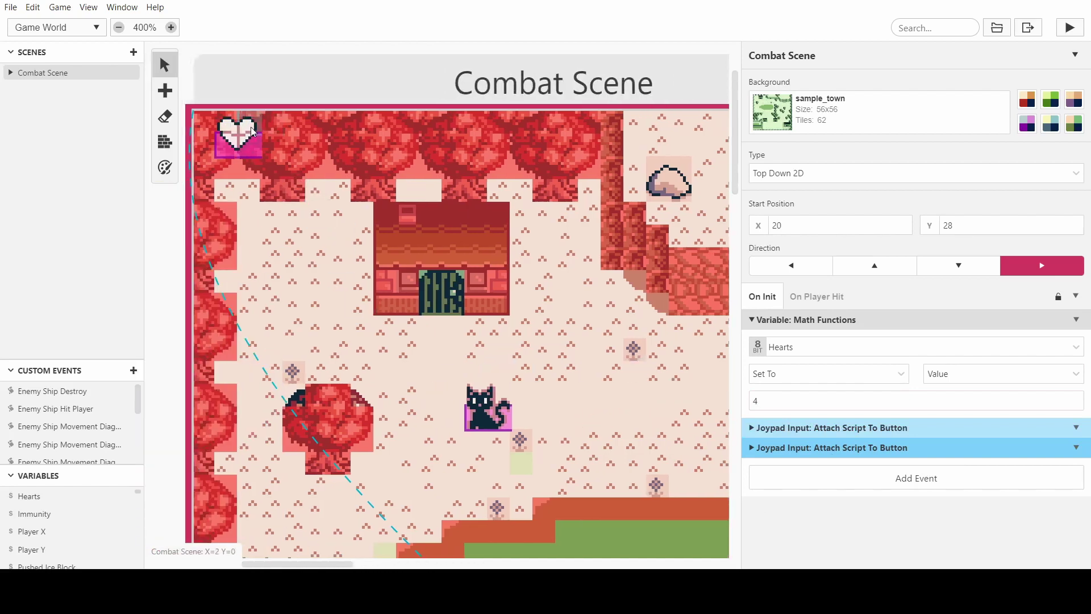
click(231, 155)
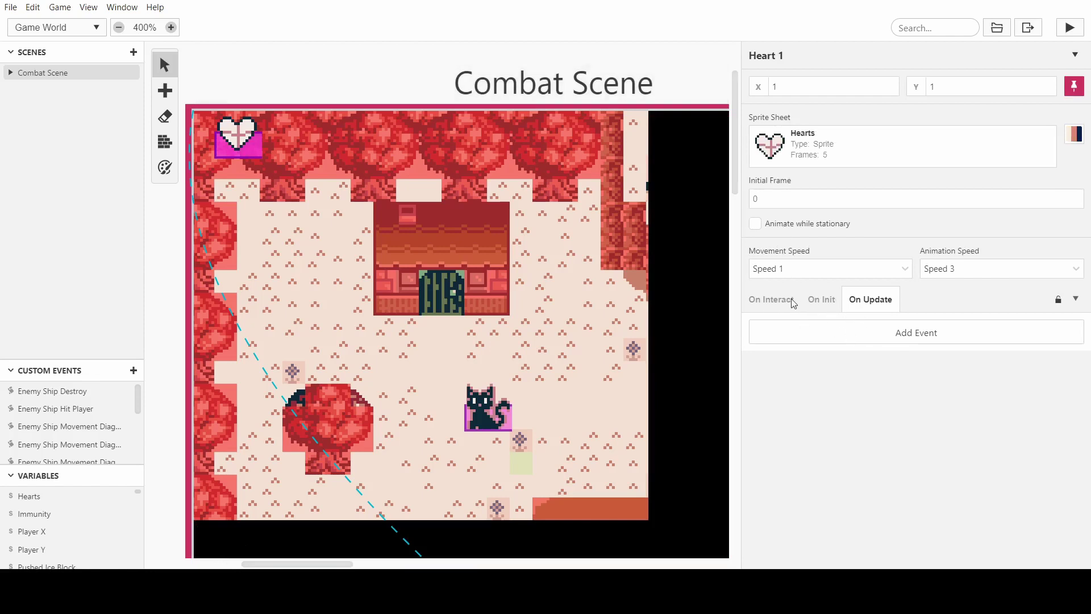
click(848, 332)
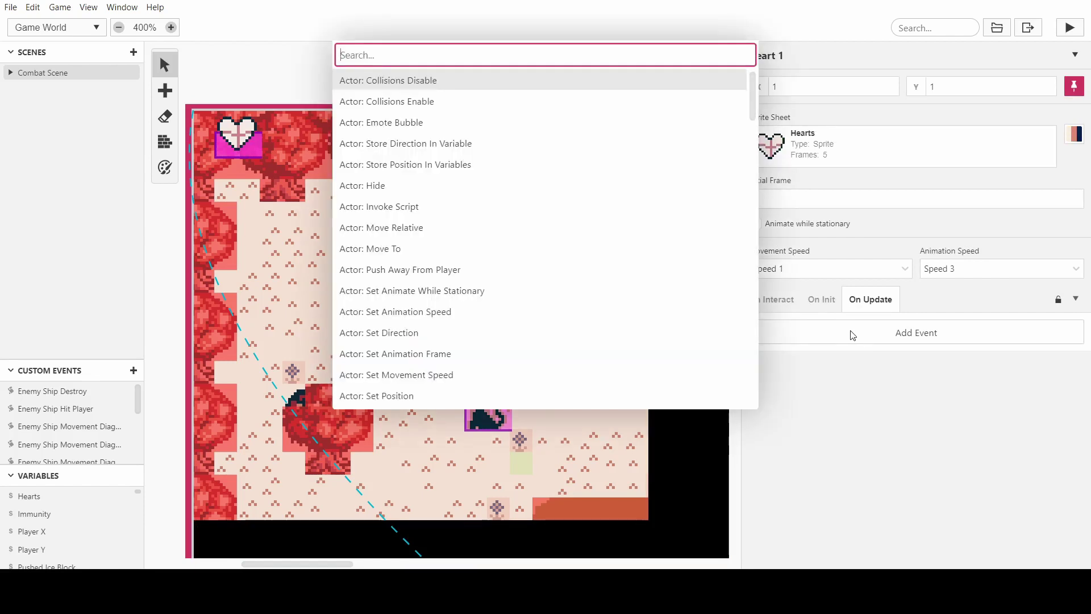
text(swi)
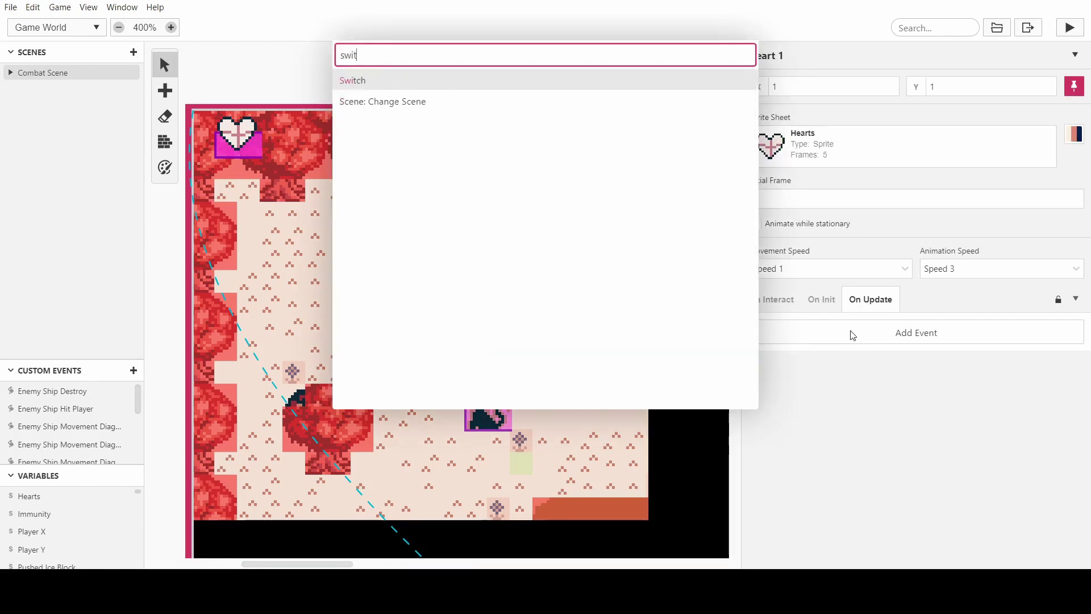
text(t)
key(Return)
scroll(898, 296, down, 3)
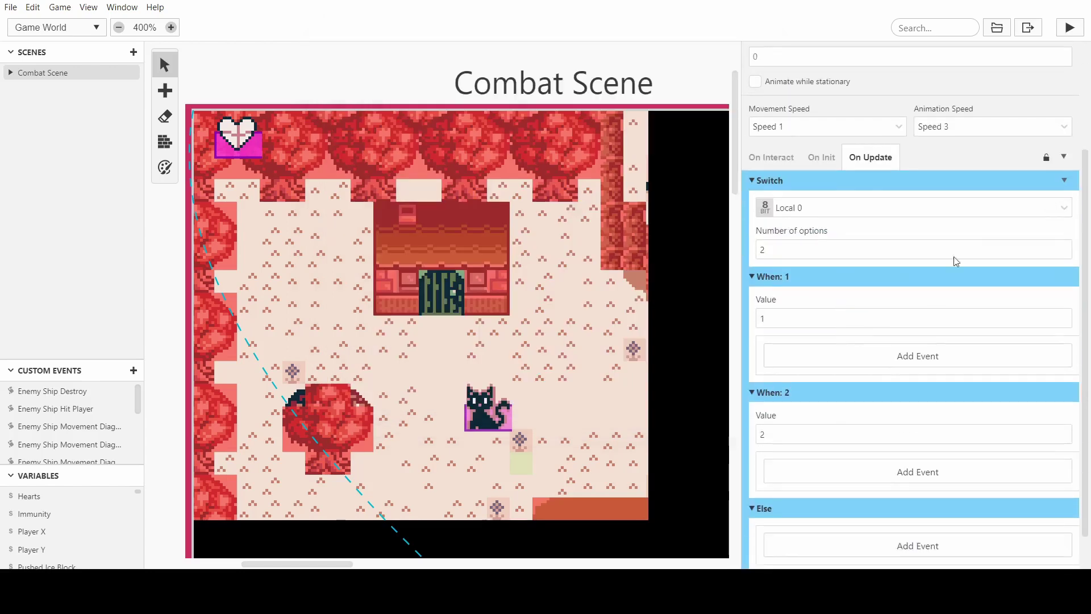
click(1062, 246)
click(1062, 245)
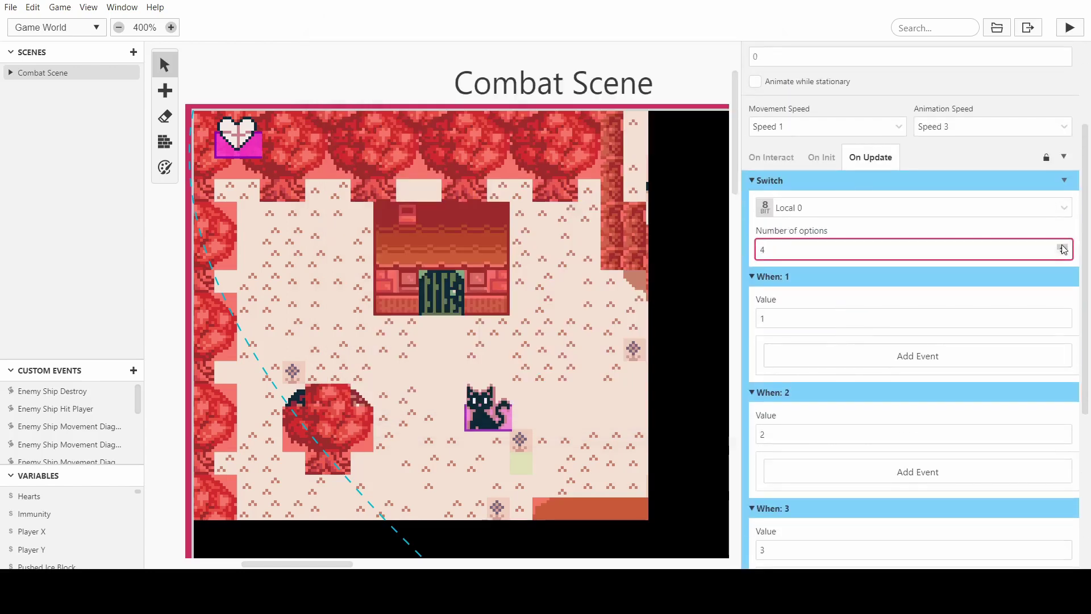
- Review the Switch event's four When cases and Else branch in Heart 1's On Update script
scroll(953, 263, down, 4)
scroll(974, 235, up, 4)
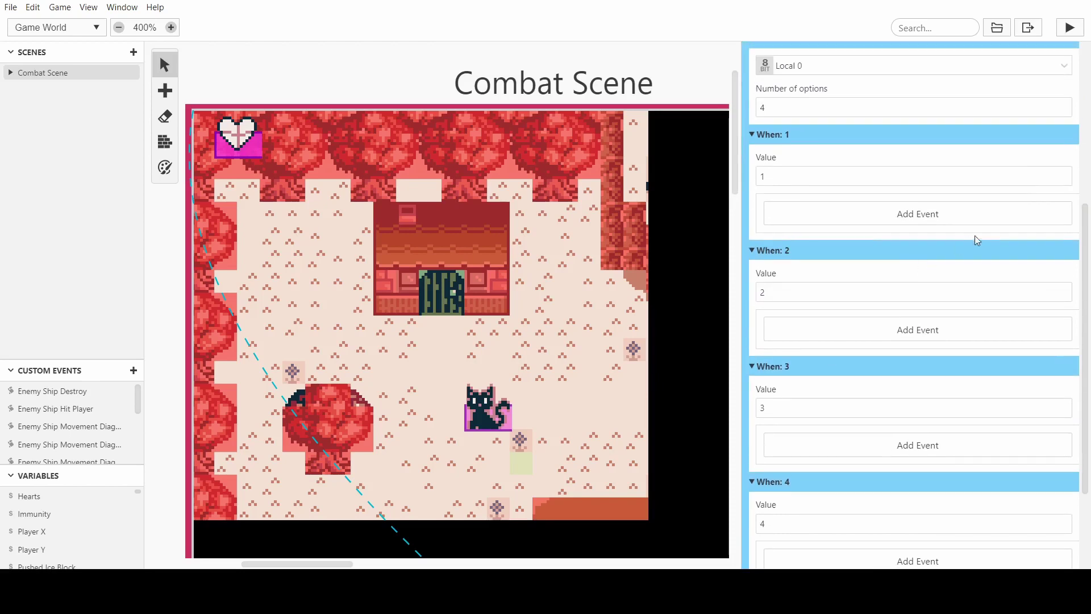
scroll(877, 246, down, 1)
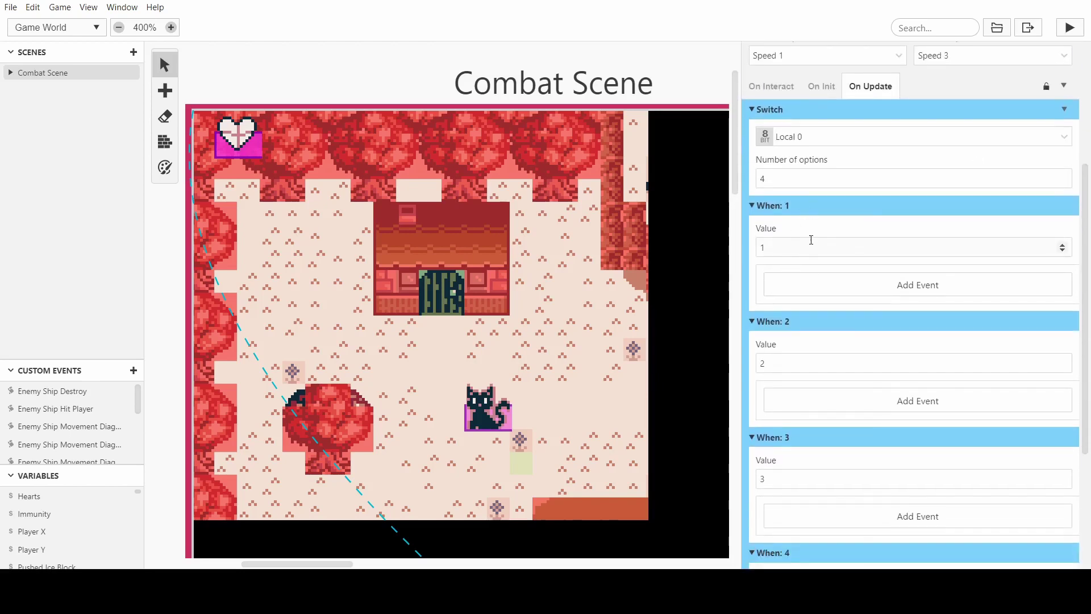
scroll(813, 237, down, 3)
scroll(818, 449, up, 3)
scroll(824, 398, down, 1)
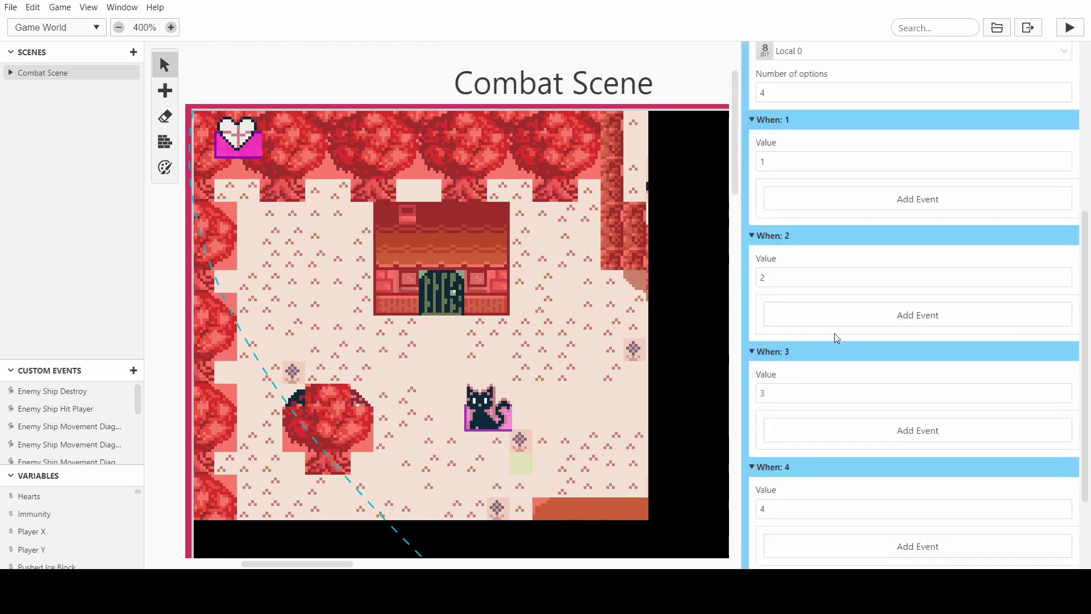
scroll(829, 398, down, 2)
scroll(819, 505, up, 6)
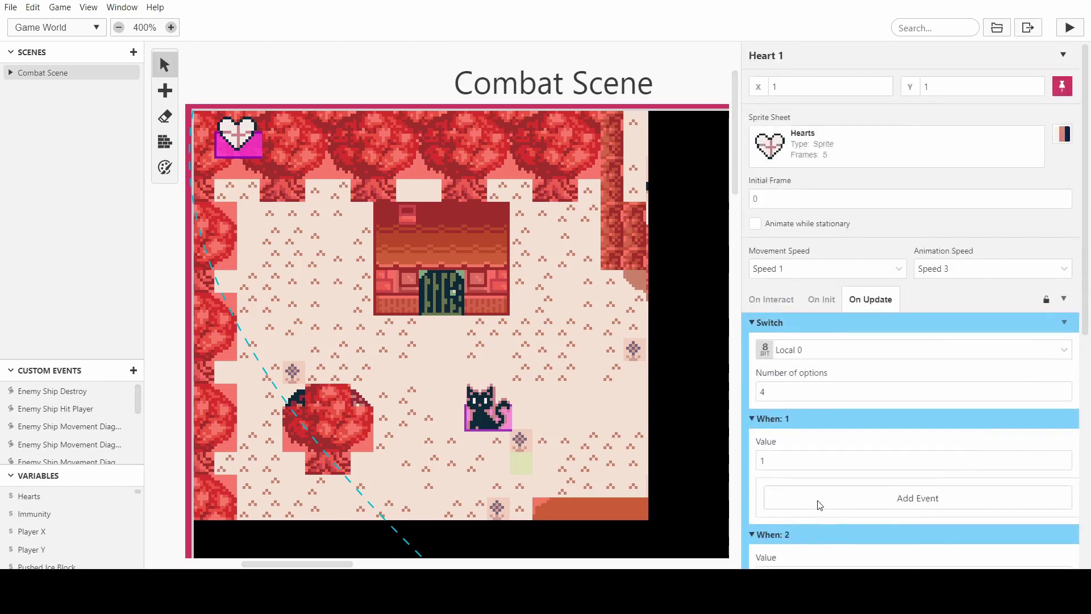
scroll(824, 483, down, 2)
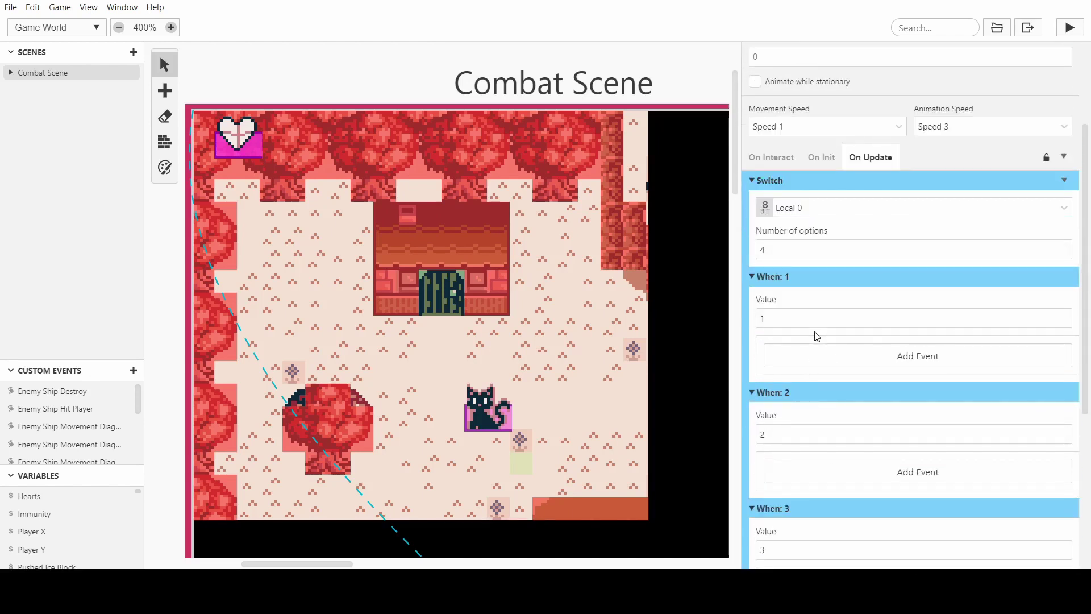
- Add an Actor: Set Animation Frame event to the Switch's When: 4 case in Heart 1's On Update script
scroll(825, 352, down, 5)
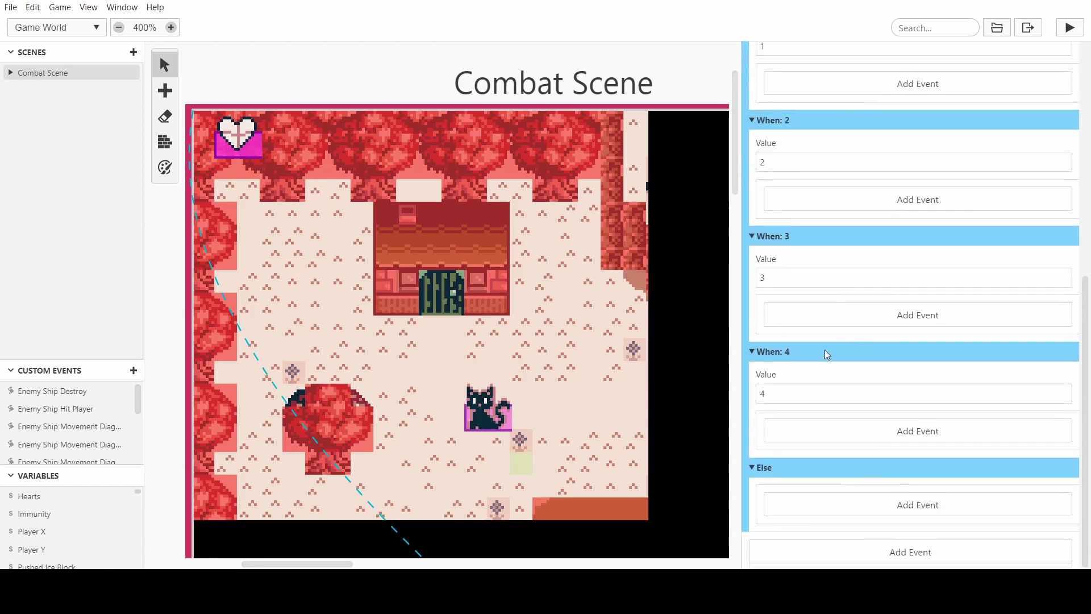
click(815, 432)
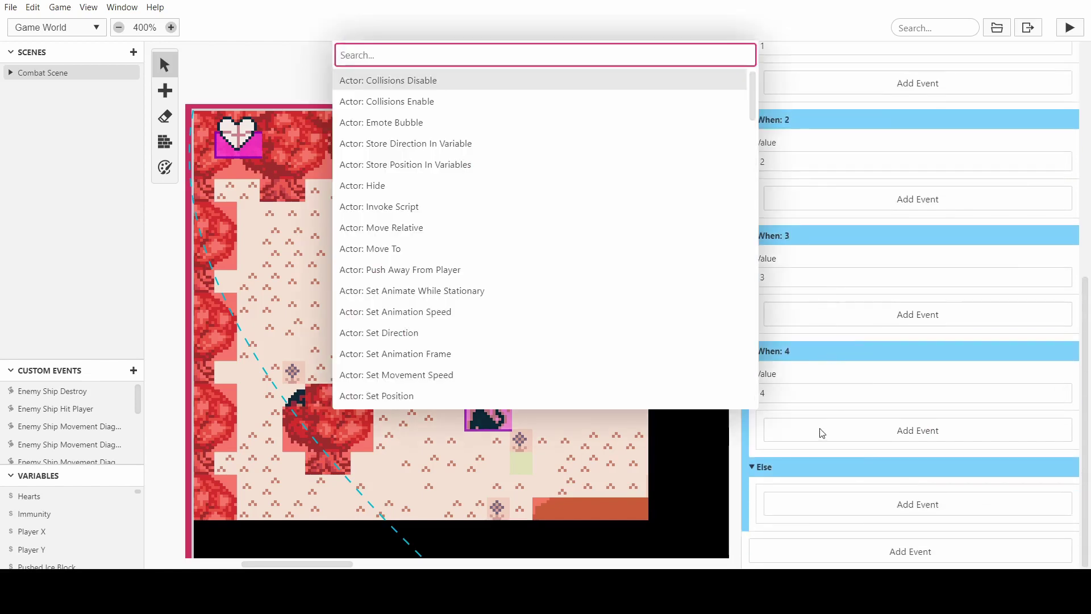
text(set fram)
key(Return)
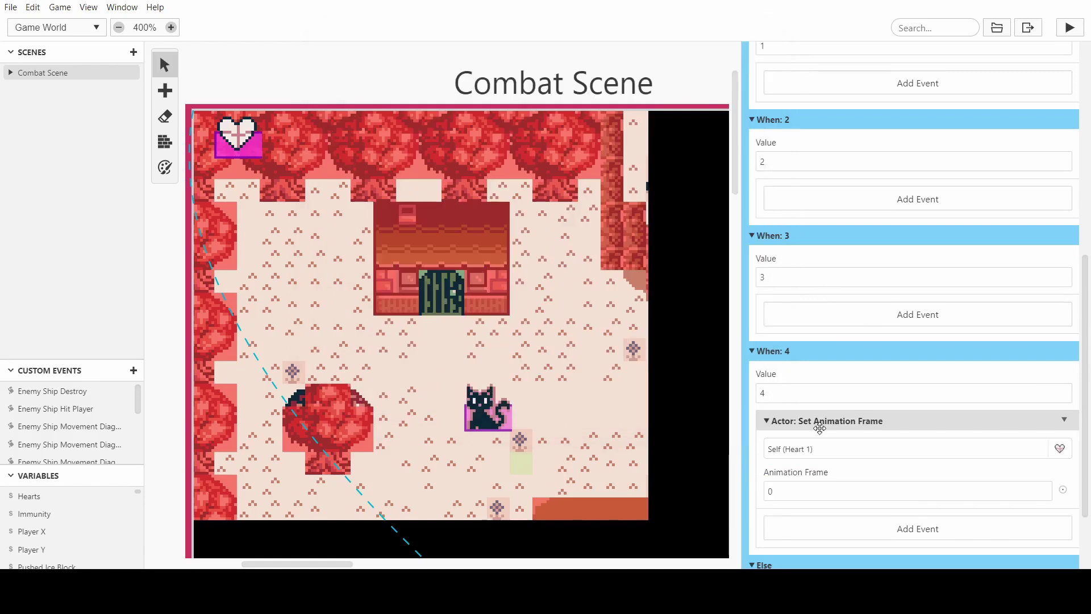
- Copy the When: 4 Set Animation Frame event into the When: 3 case and set its animation frame to 1
scroll(884, 443, down, 2)
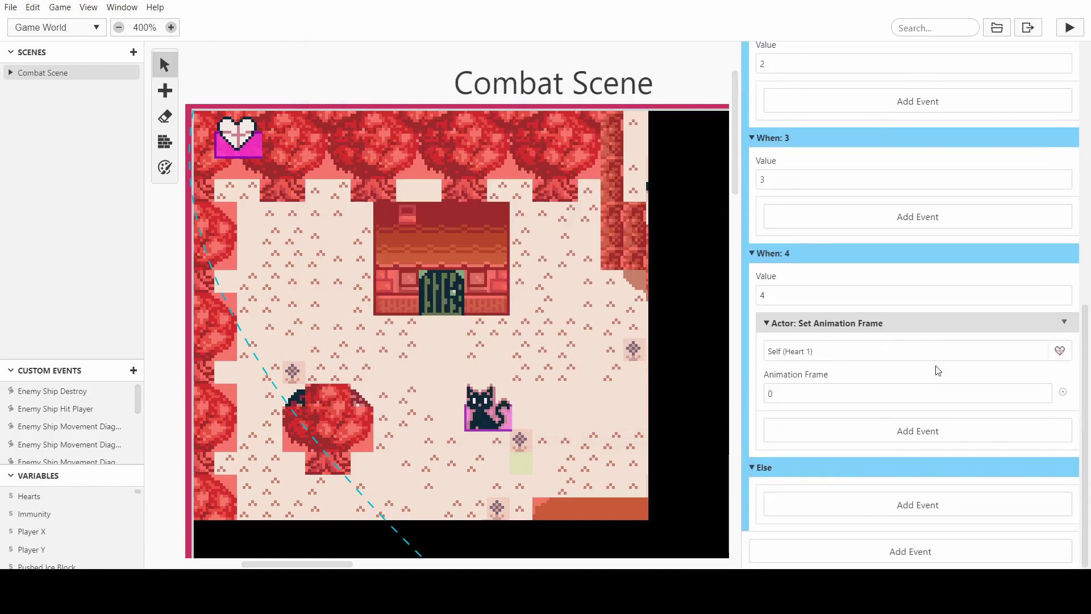
click(1064, 321)
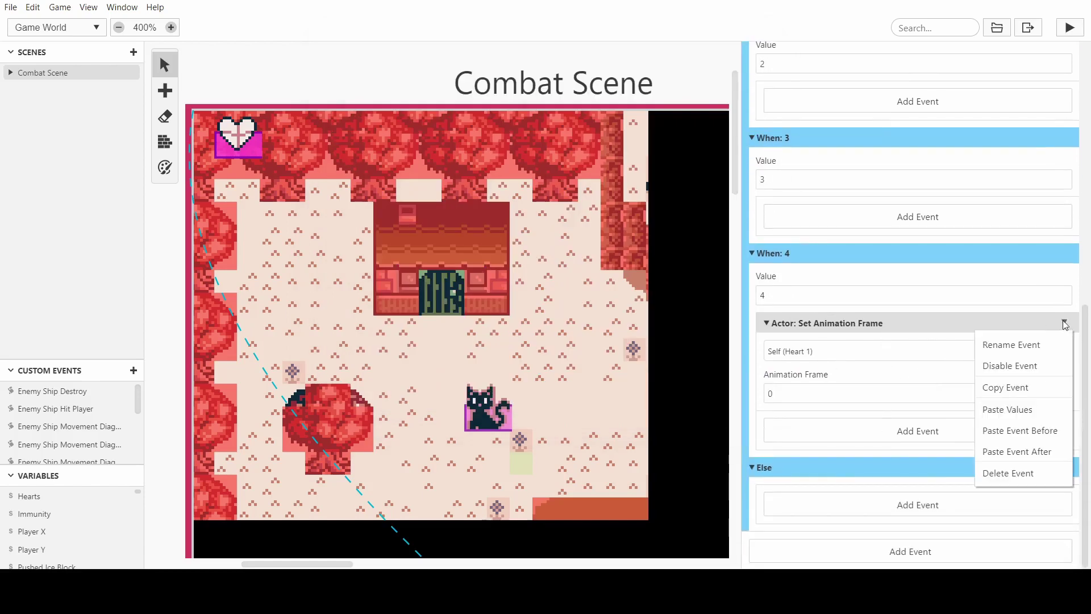
click(1031, 381)
click(848, 292)
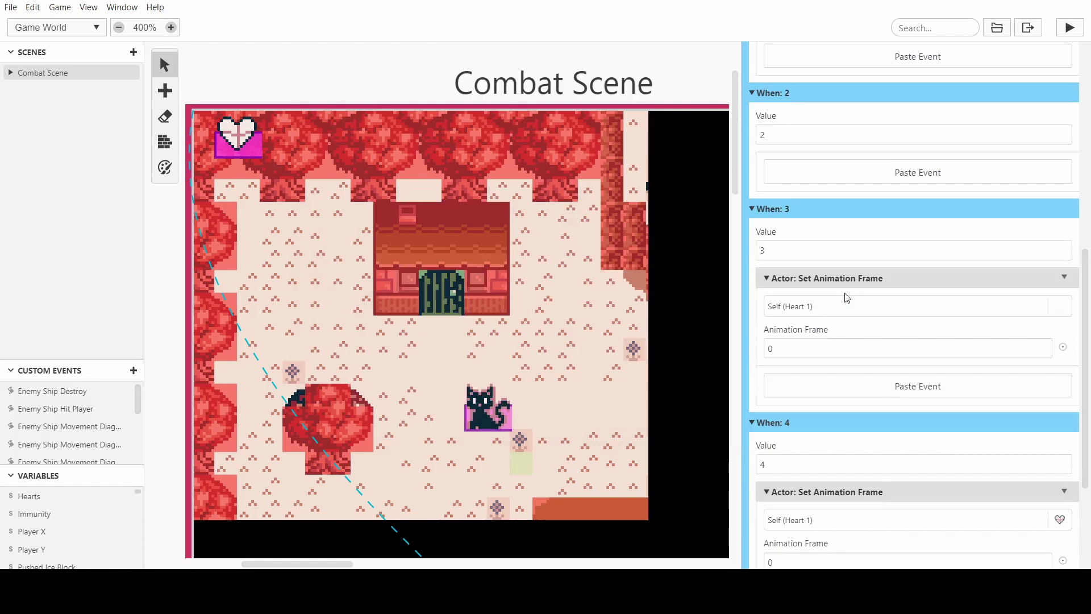
click(1042, 345)
- Paste the Set Animation Frame event into When: 2 with frame 2 and into When: 1 with frame 3
alt+scroll(869, 261, up, 2)
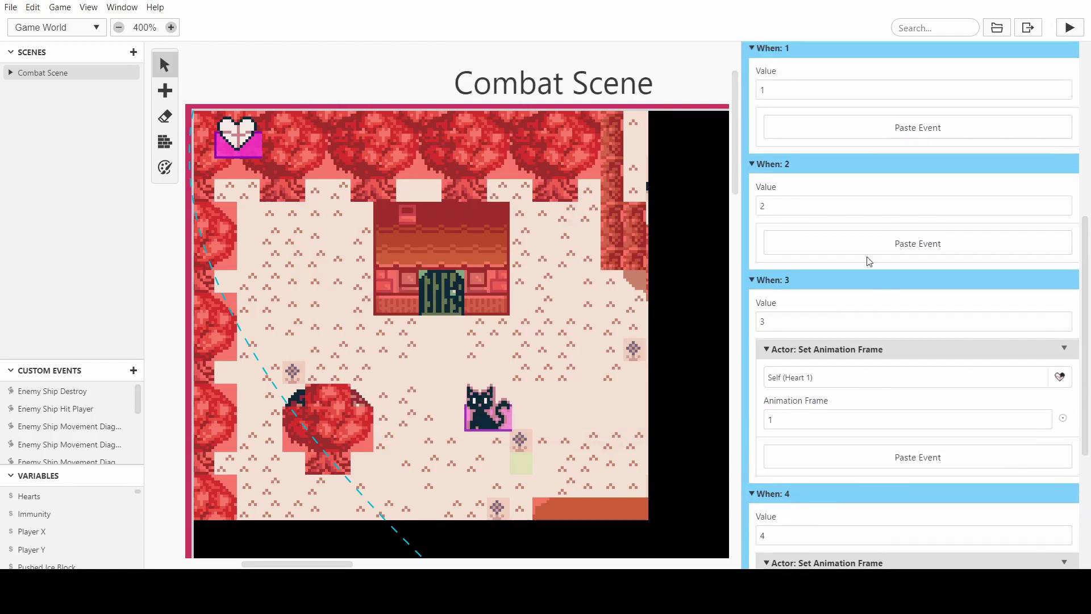
click(870, 262)
click(1042, 301)
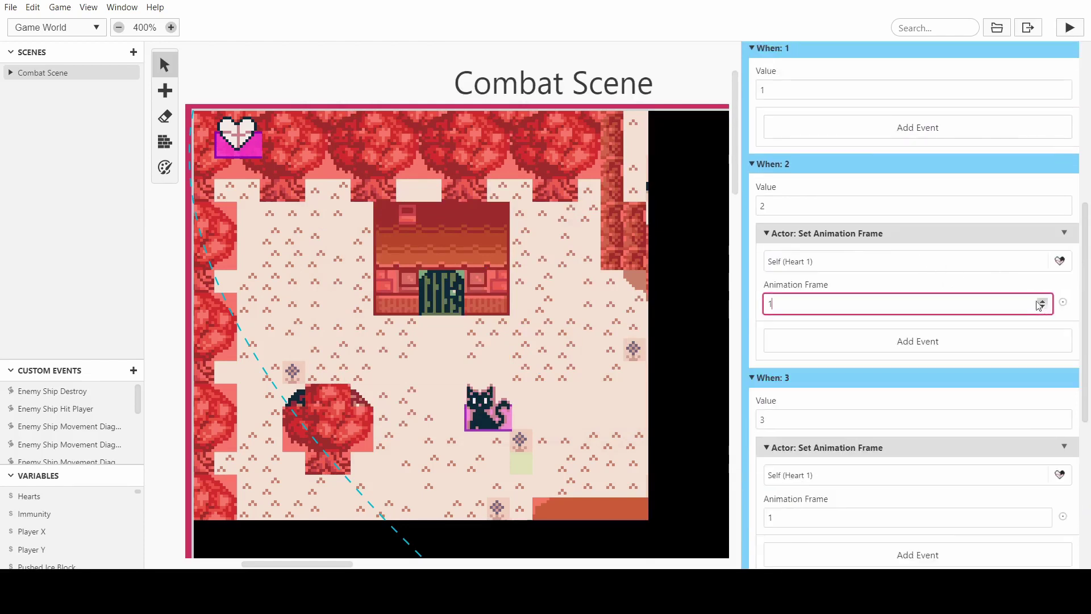
scroll(1023, 305, up, 2)
click(1043, 442)
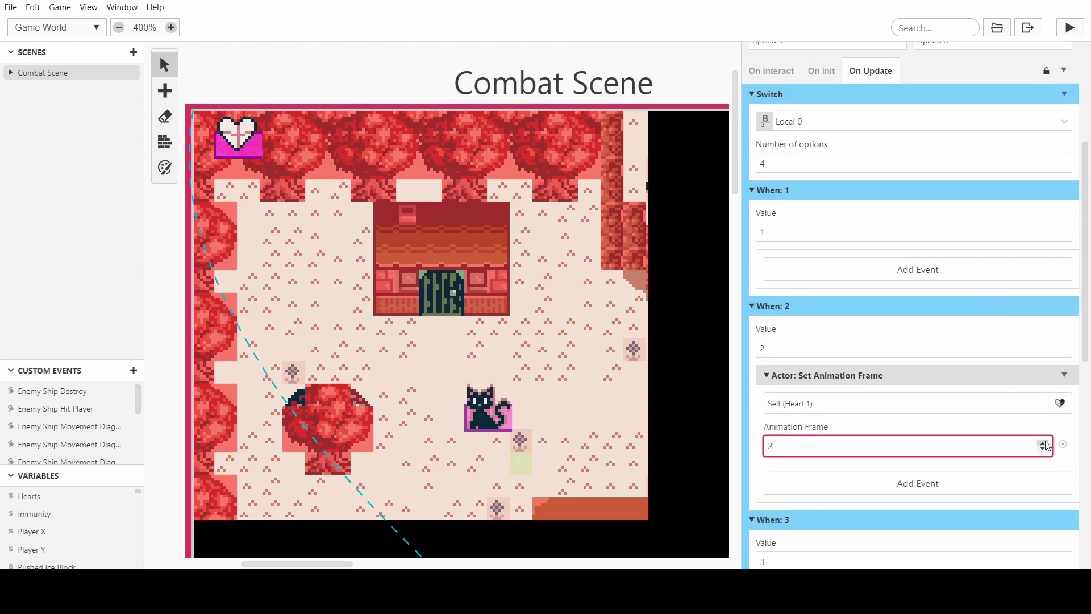
click(902, 271)
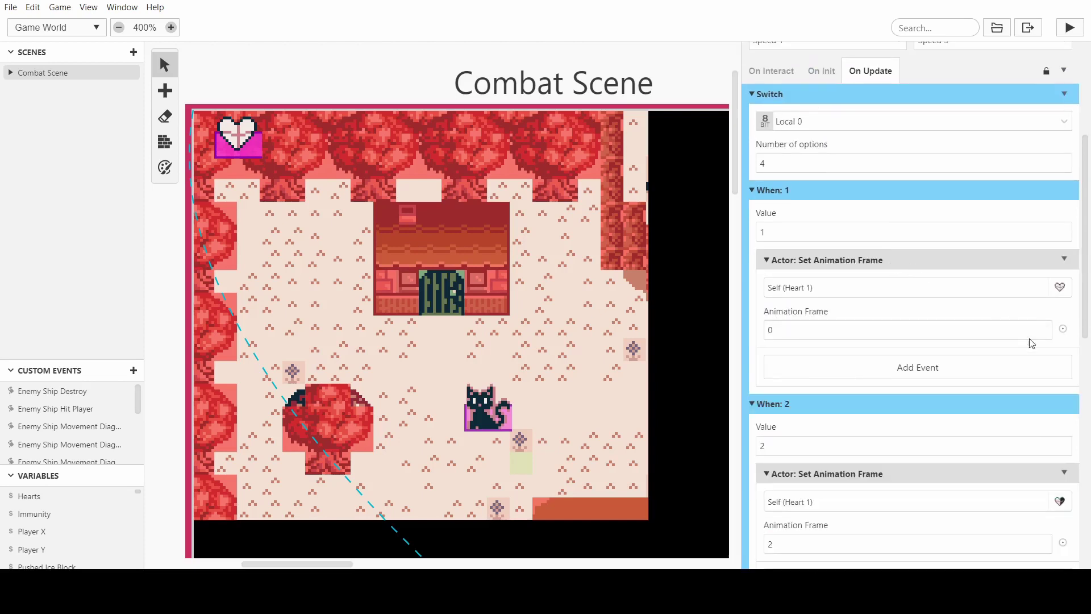
double_click(1043, 328)
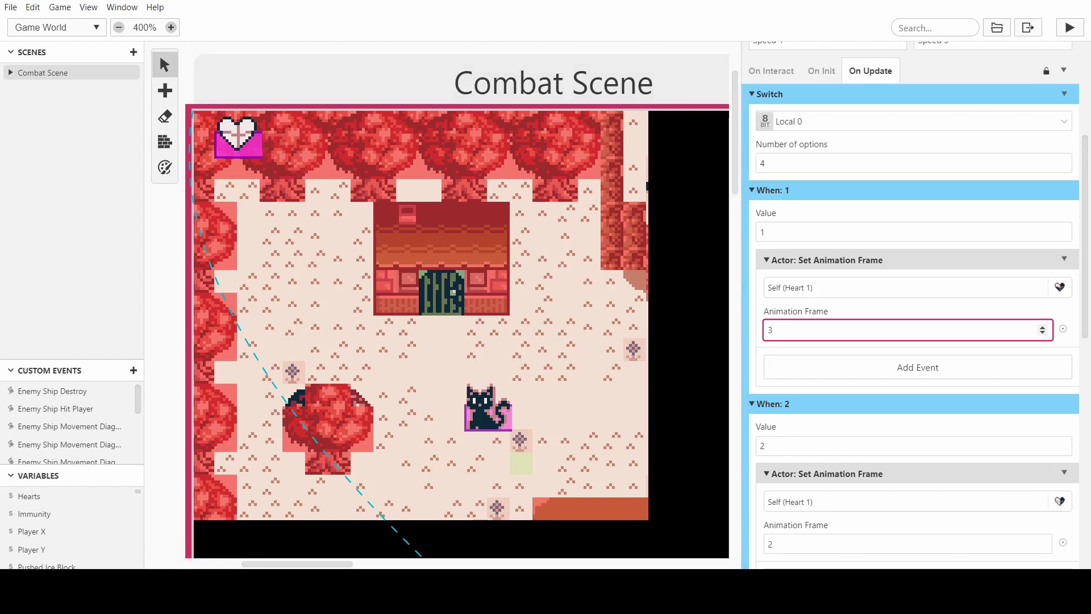
- Switch to GIMP and examine the heart frames in the sprite sheet
key(alt+Tab)
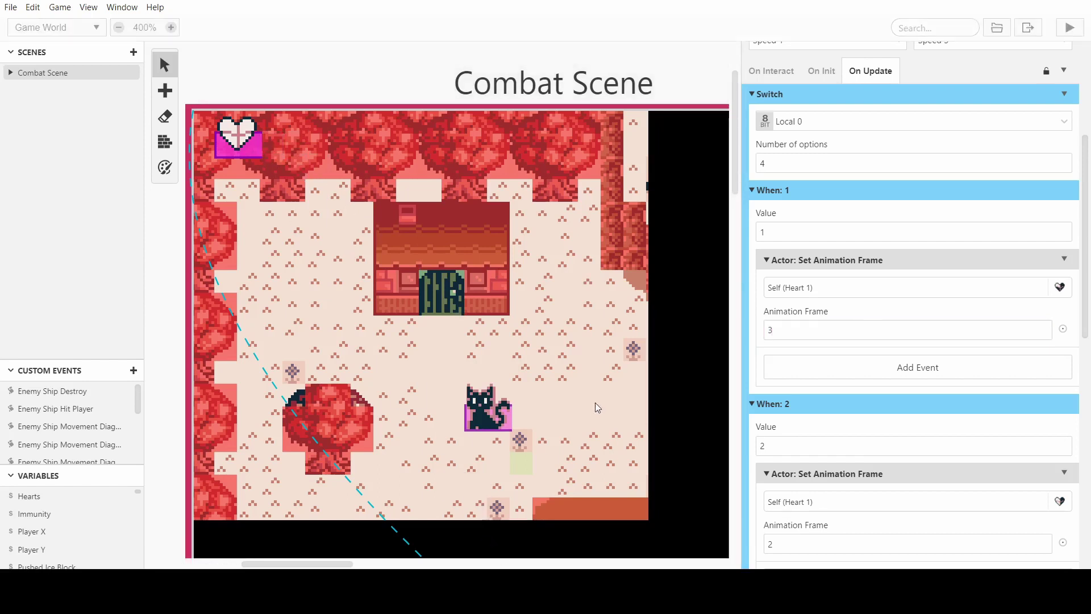
key(alt+Tab)
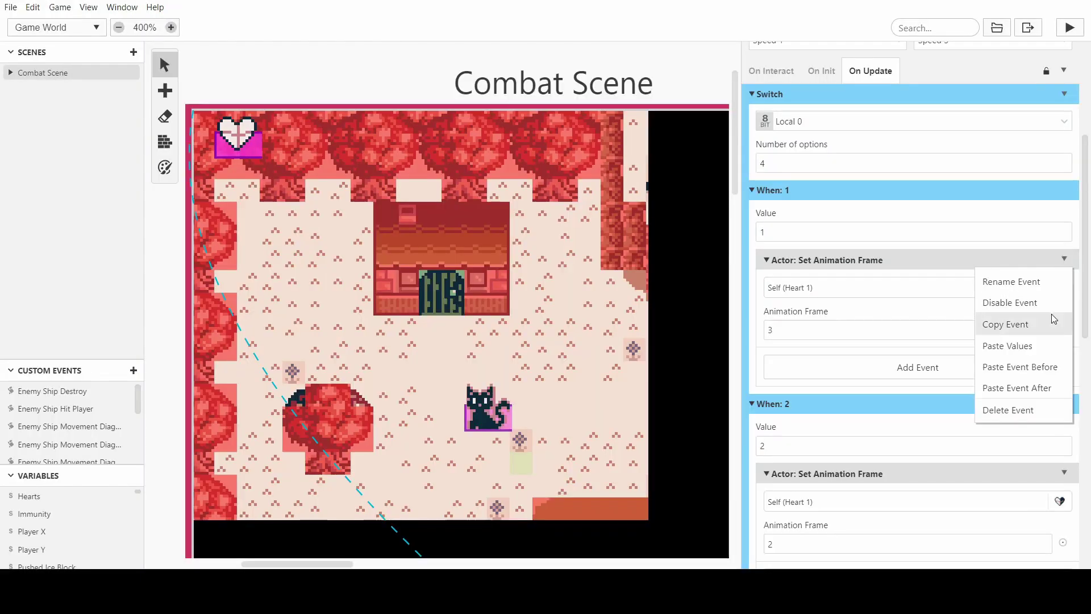
- Paste a copy of the When: 1 Set Animation Frame event into the Else branch and raise its animation frame by one
click(1051, 314)
scroll(908, 299, down, 5)
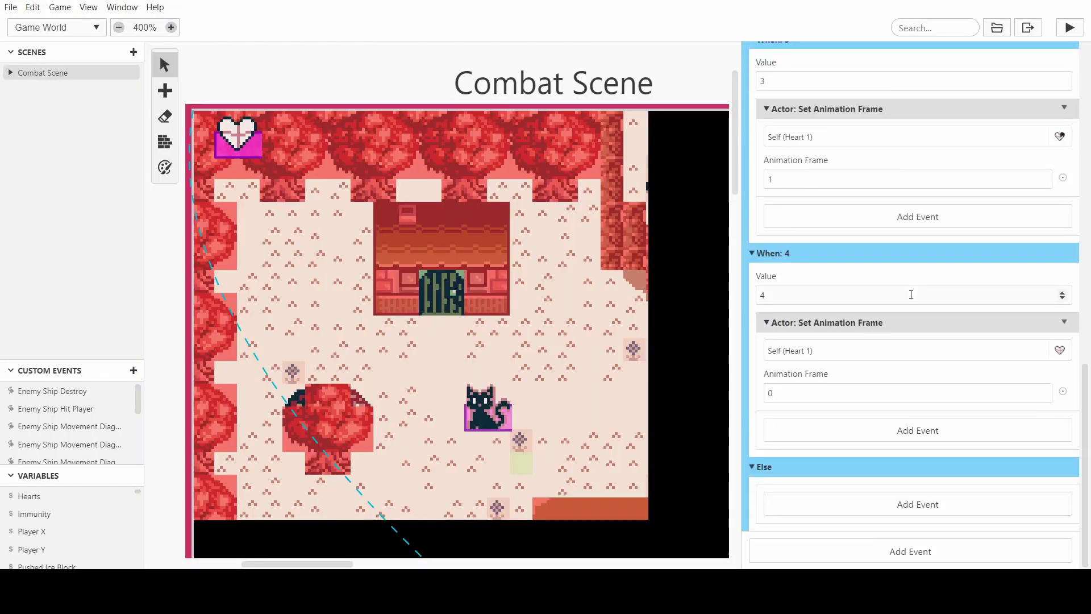
key(alt)
alt+click(866, 500)
scroll(987, 516, down, 2)
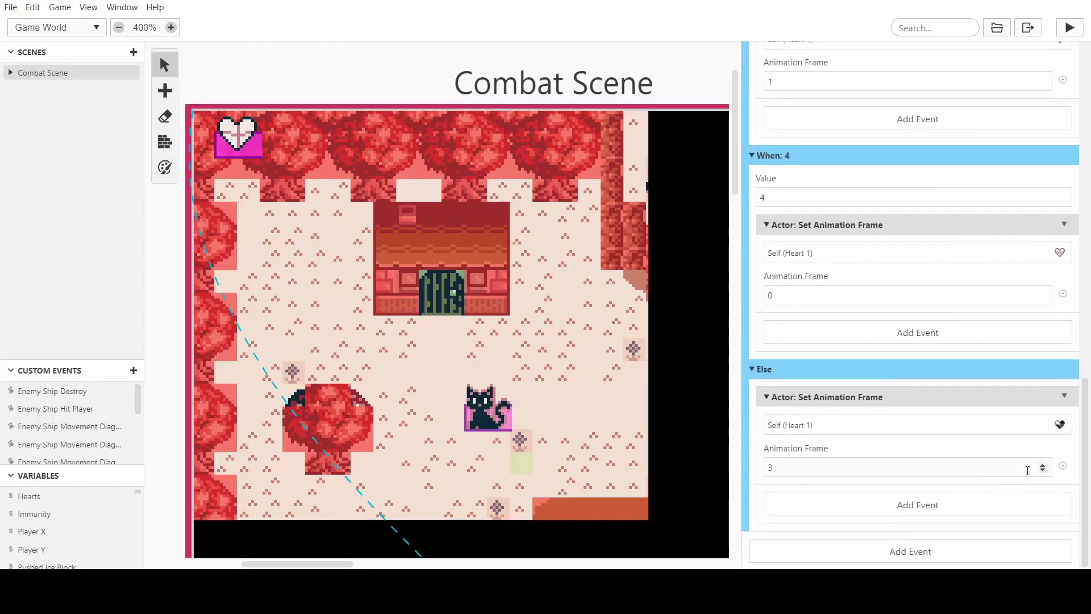
click(1042, 466)
- Collapse the Switch event in Heart 1's On Update script
scroll(830, 265, up, 8)
scroll(830, 265, up, 6)
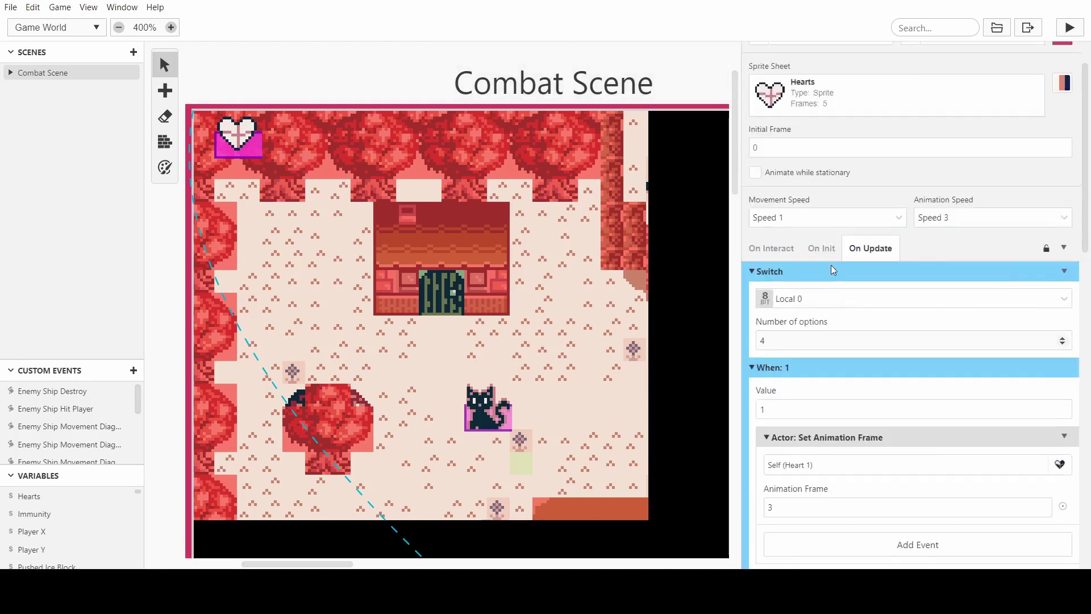
click(845, 321)
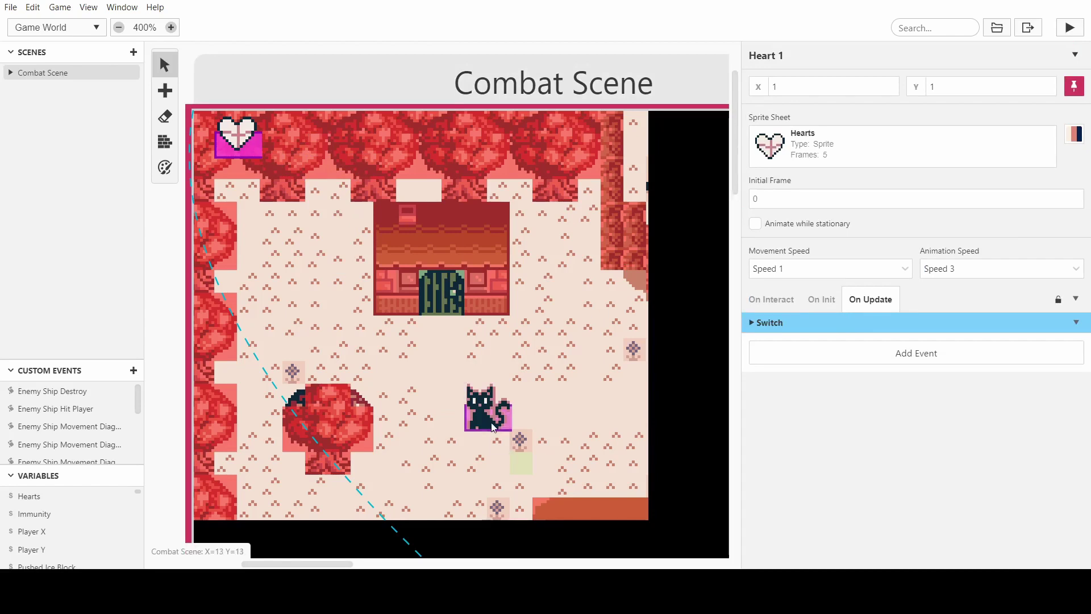
- In the scene's On Player Hit script for Group 3, make the math event that subtracts 1 use the Hearts variable
click(476, 349)
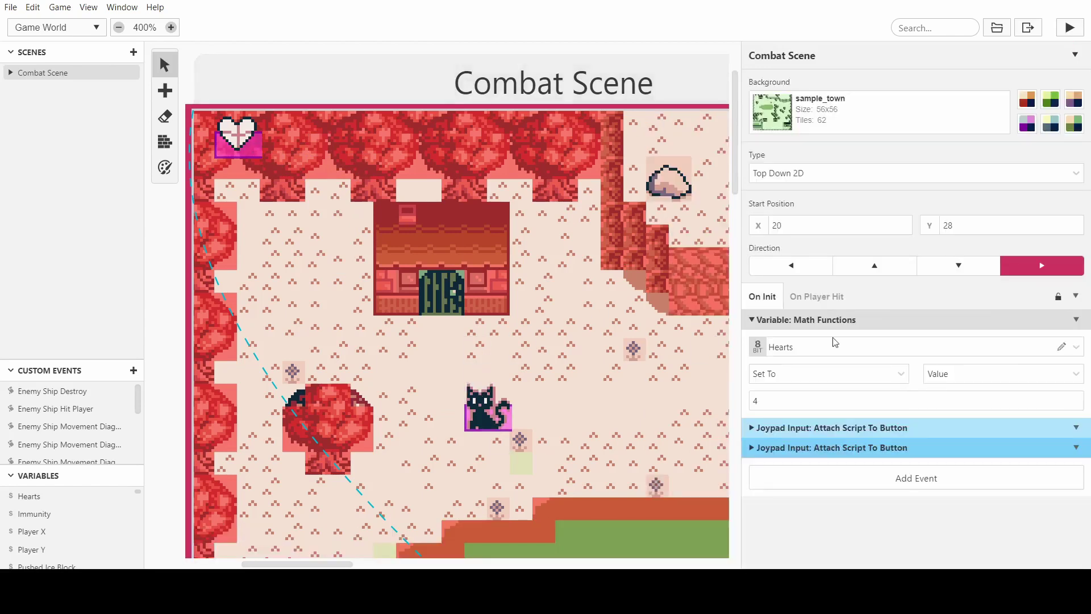
click(812, 297)
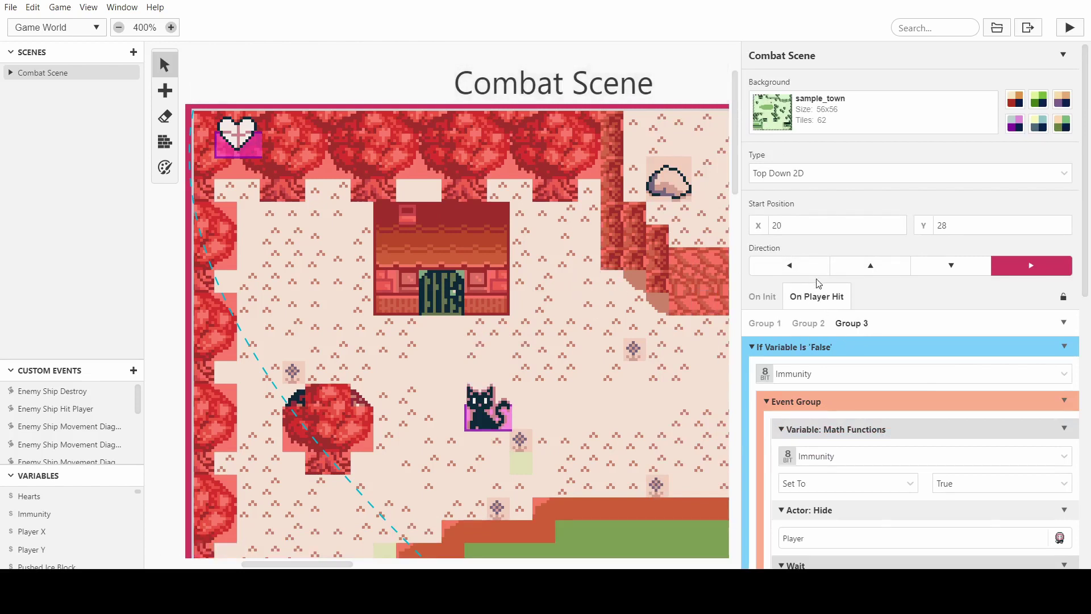
scroll(887, 292, down, 3)
scroll(879, 299, down, 5)
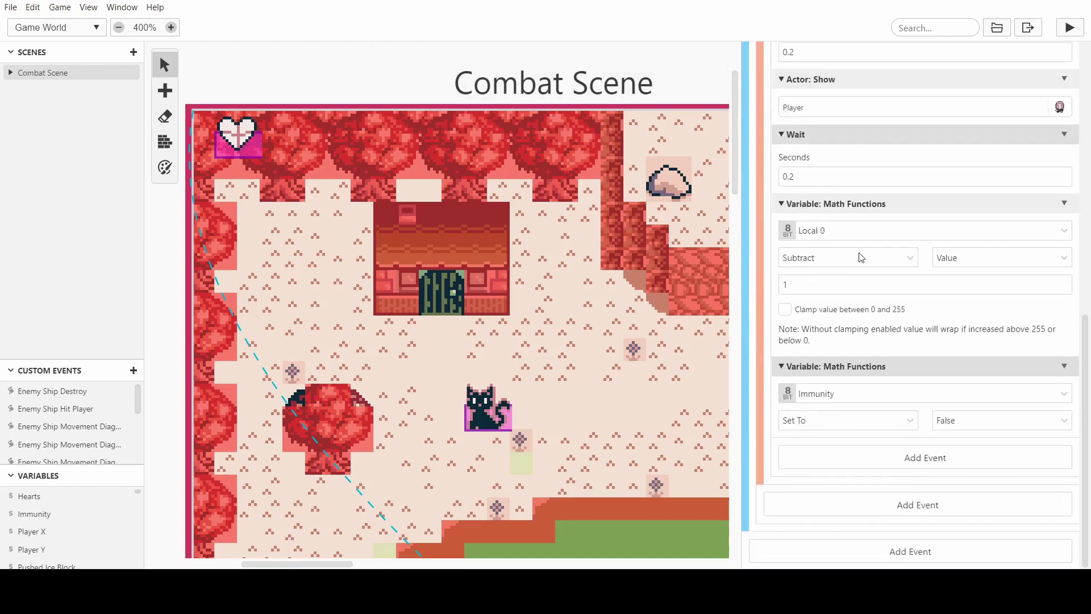
click(889, 234)
scroll(852, 335, down, 5)
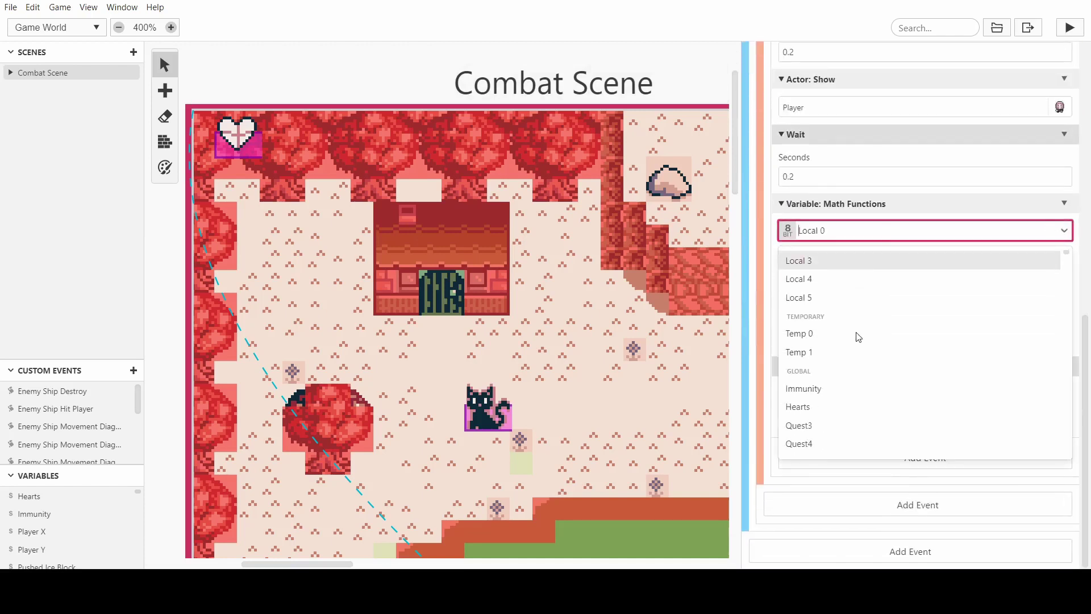
click(822, 337)
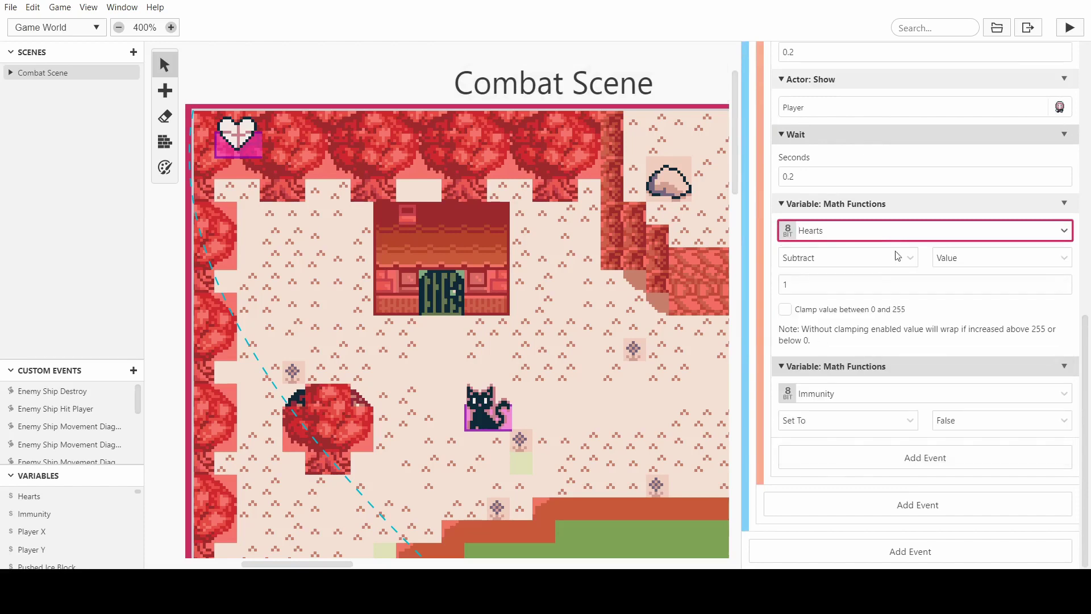
scroll(854, 254, up, 10)
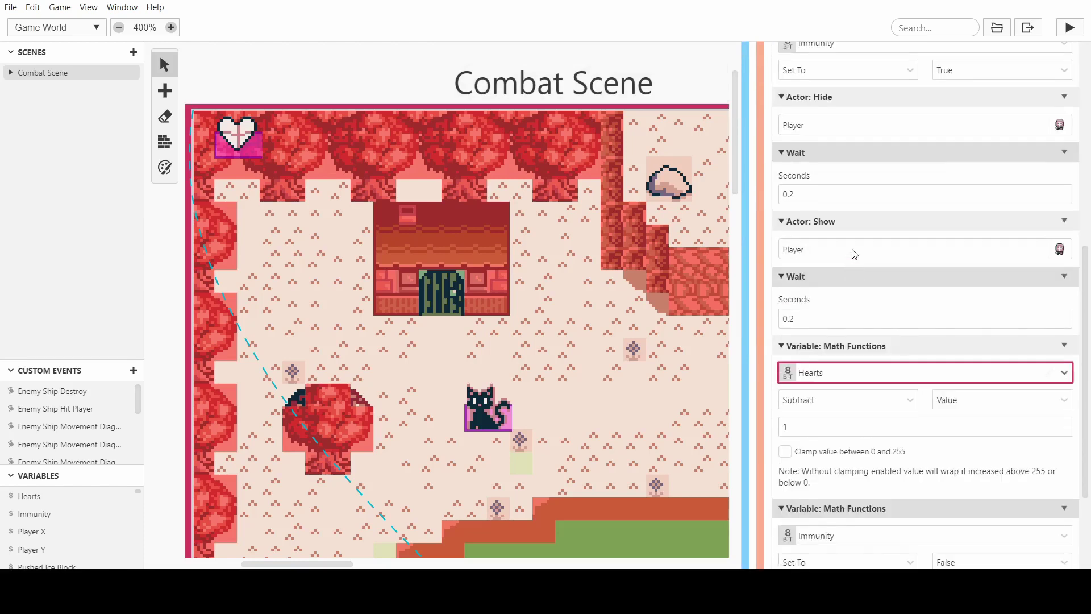
scroll(841, 256, down, 1)
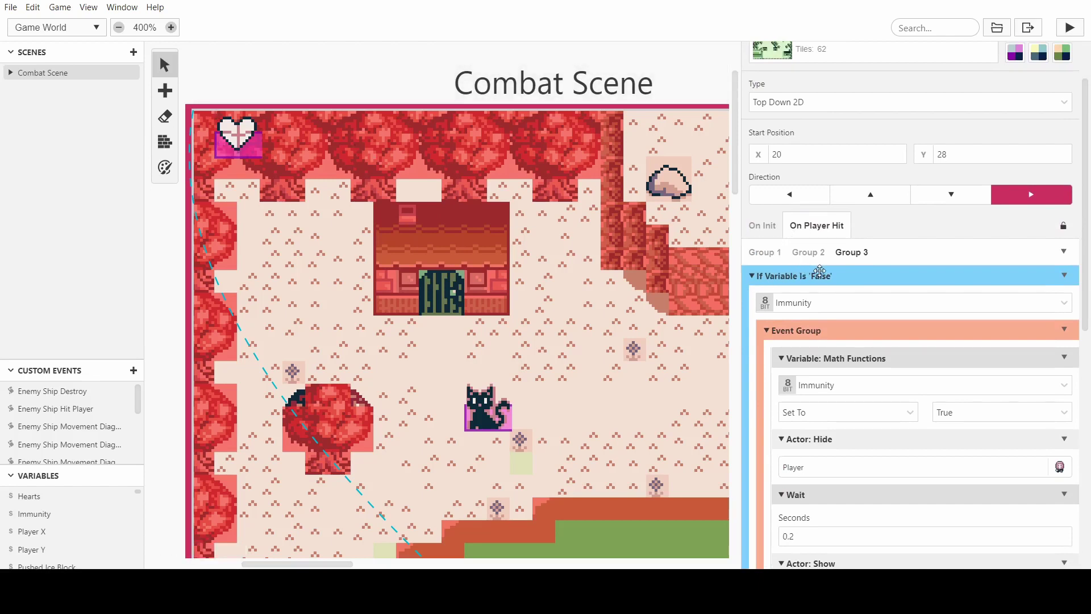
click(819, 276)
- Reopen Heart 1's On Update script, review the animation frames in the Switch cases, and collapse the Switch again
click(242, 142)
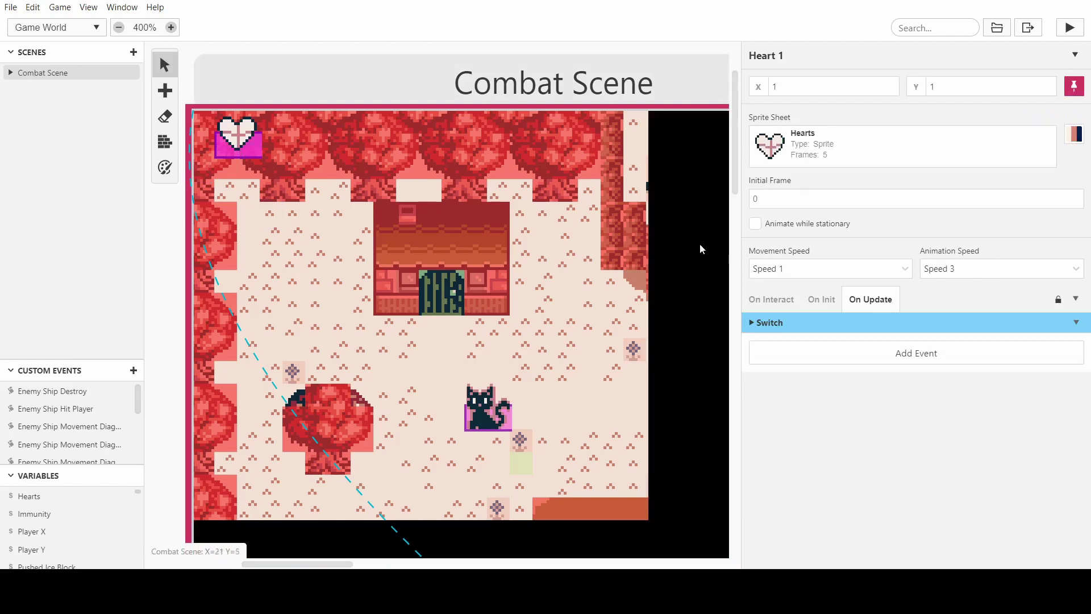
click(822, 328)
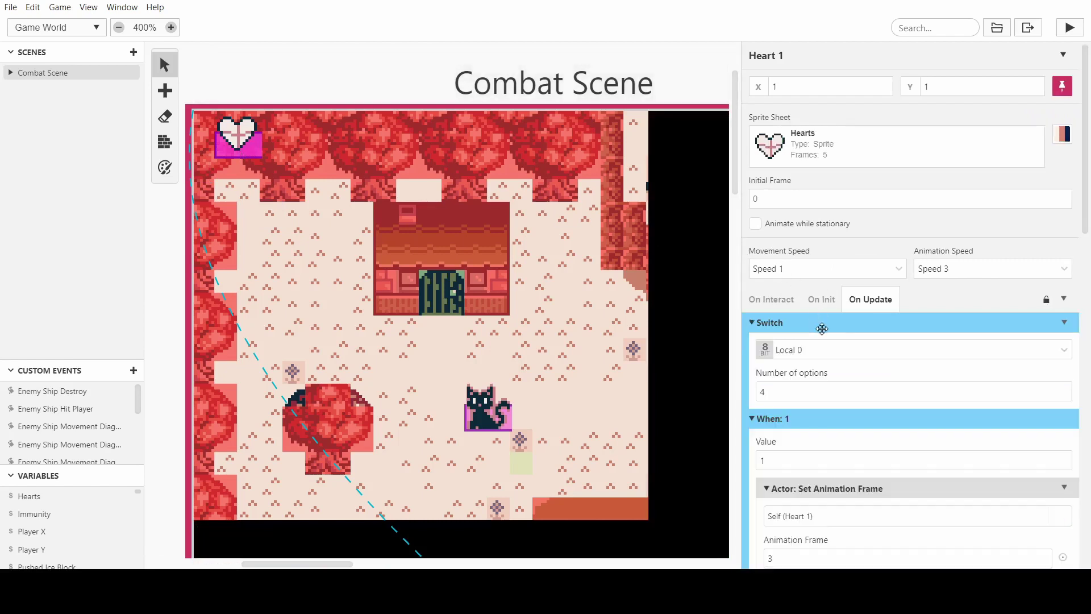
scroll(820, 325, down, 3)
scroll(811, 283, up, 3)
scroll(813, 319, down, 5)
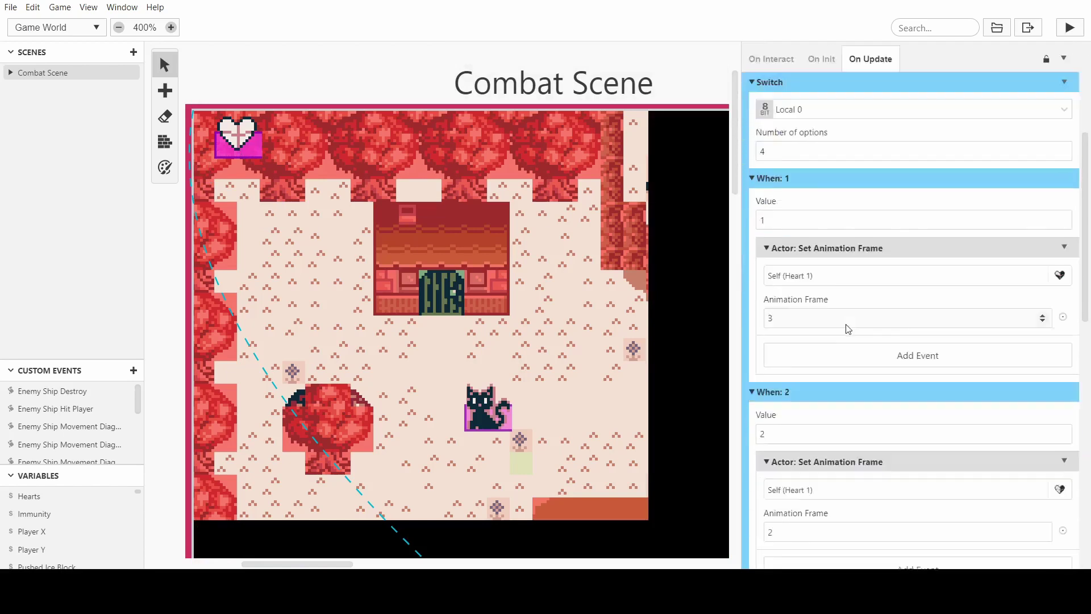
scroll(837, 204, up, 3)
click(845, 179)
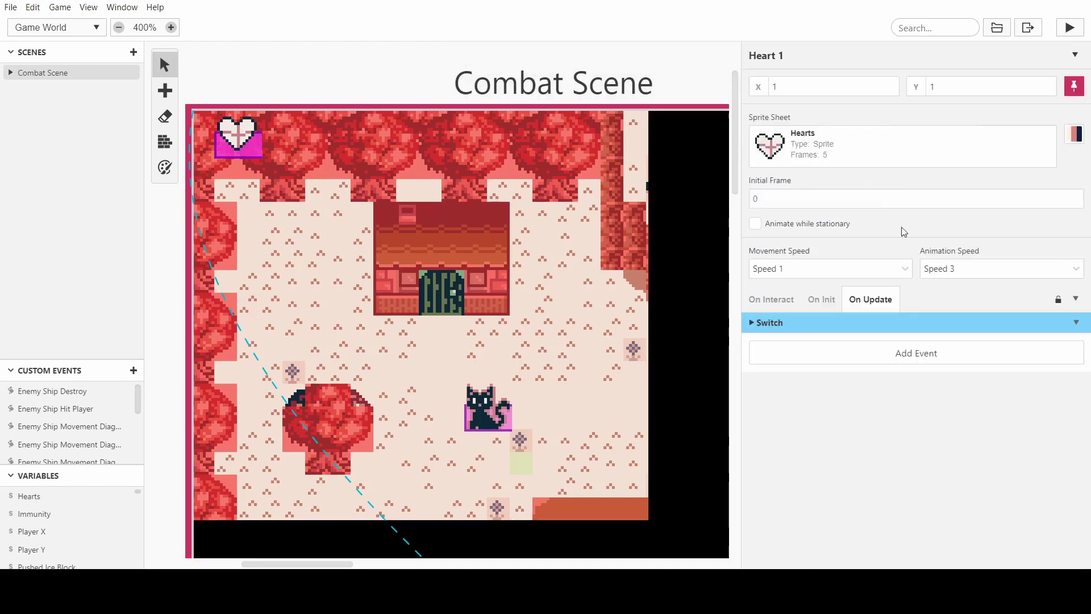
- Add an If Variable Compare With Value event to Heart 1's On Update script, checking Hearts equal to 0, and disable its Else branch
click(858, 354)
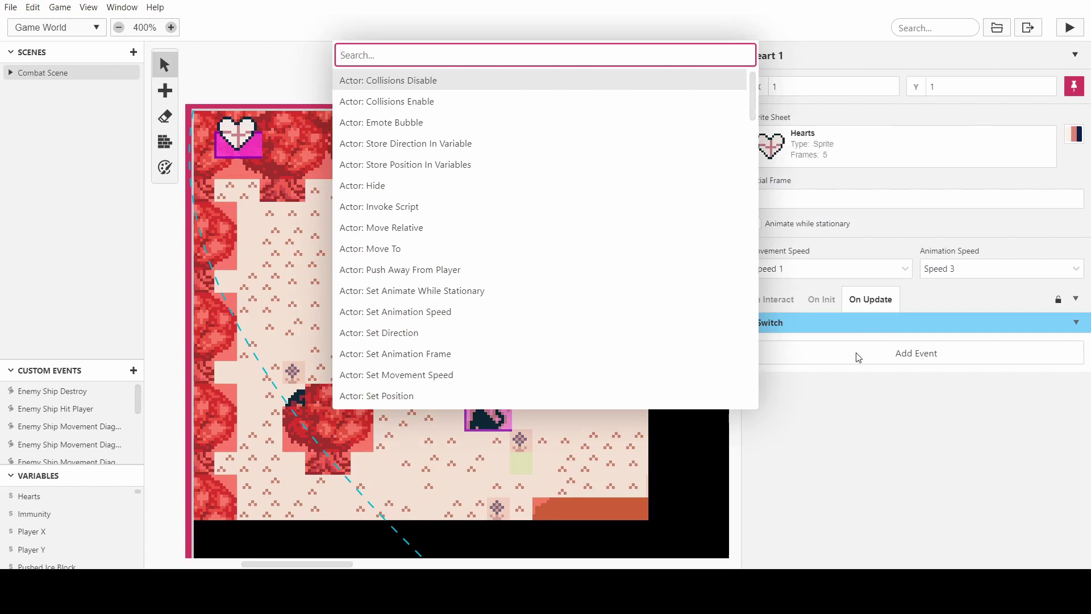
text(if)
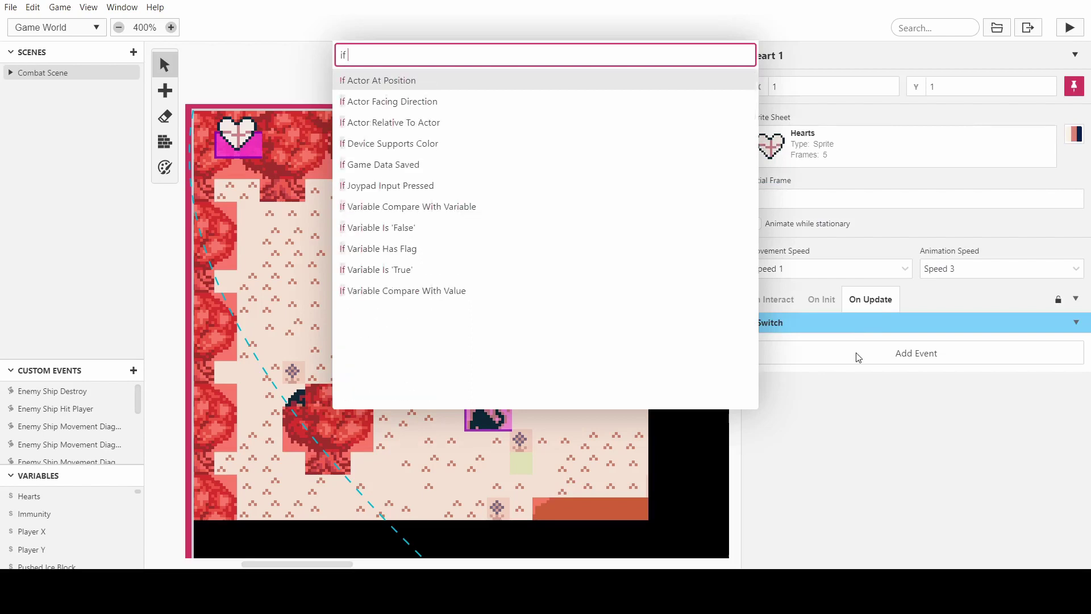
text( m)
key(BackSpace)
text(val)
click(463, 101)
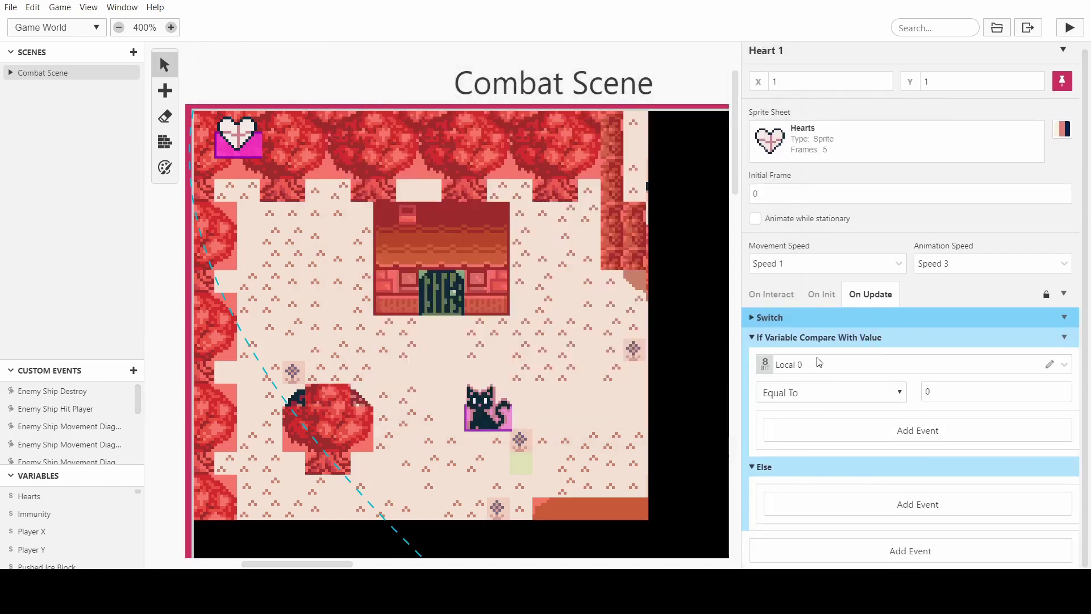
click(846, 364)
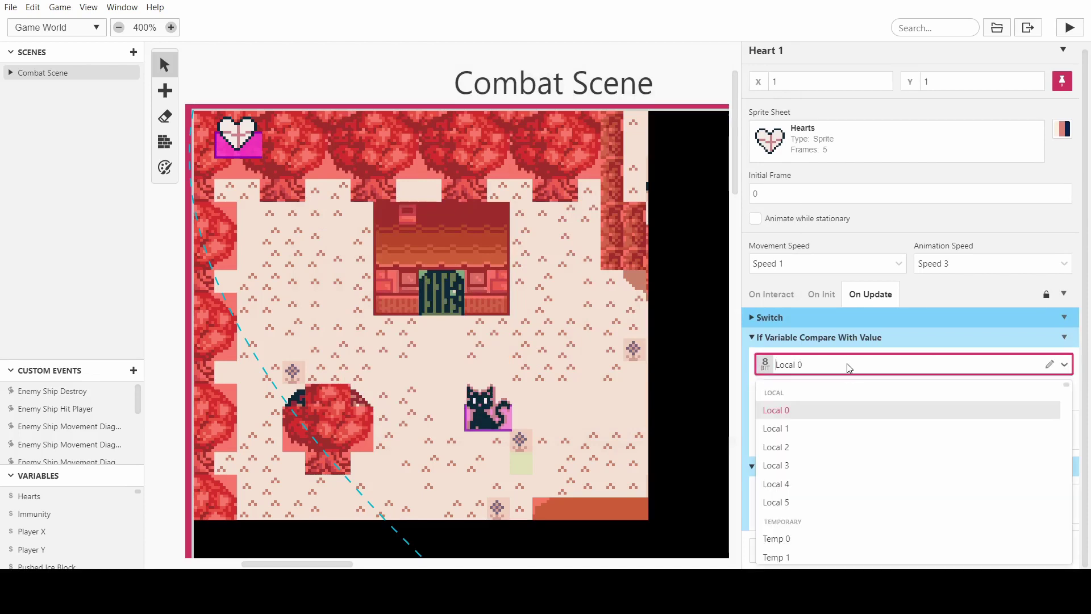
text(hear)
click(808, 409)
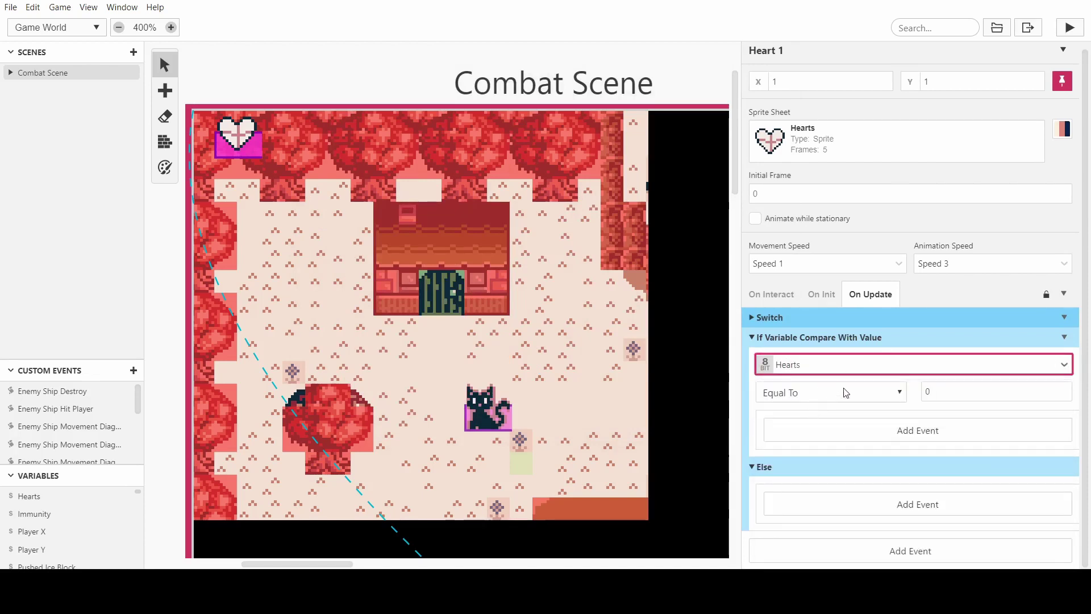
click(1064, 337)
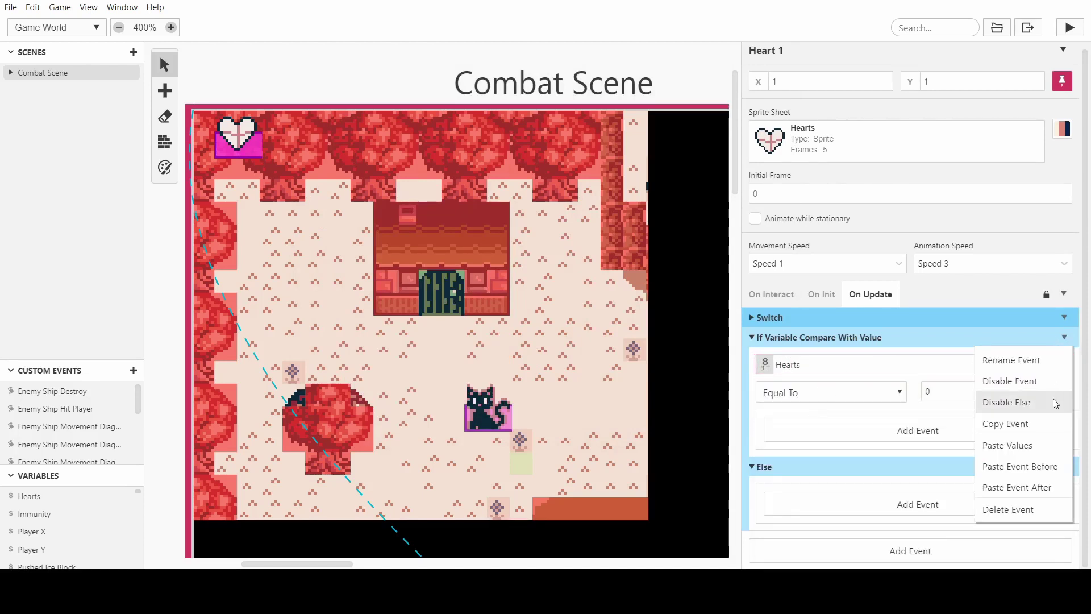
click(1011, 399)
- Add a Change Scene event inside the Hearts condition, with its destination in Combat Scene at X 20, Y 28
click(790, 435)
text(change)
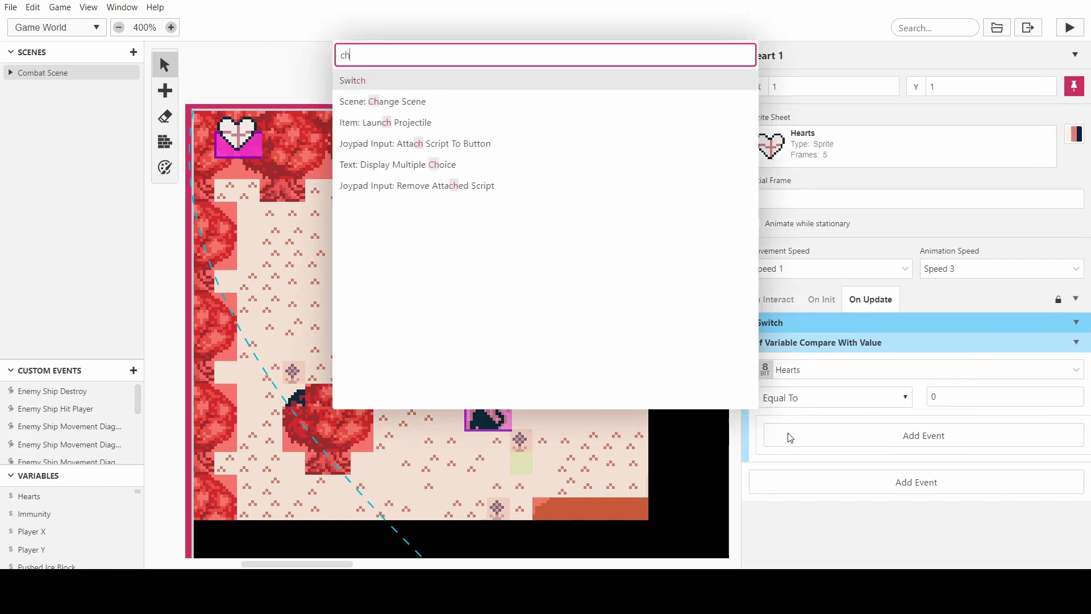
key(Return)
ctrl+scroll(314, 261, down, 5)
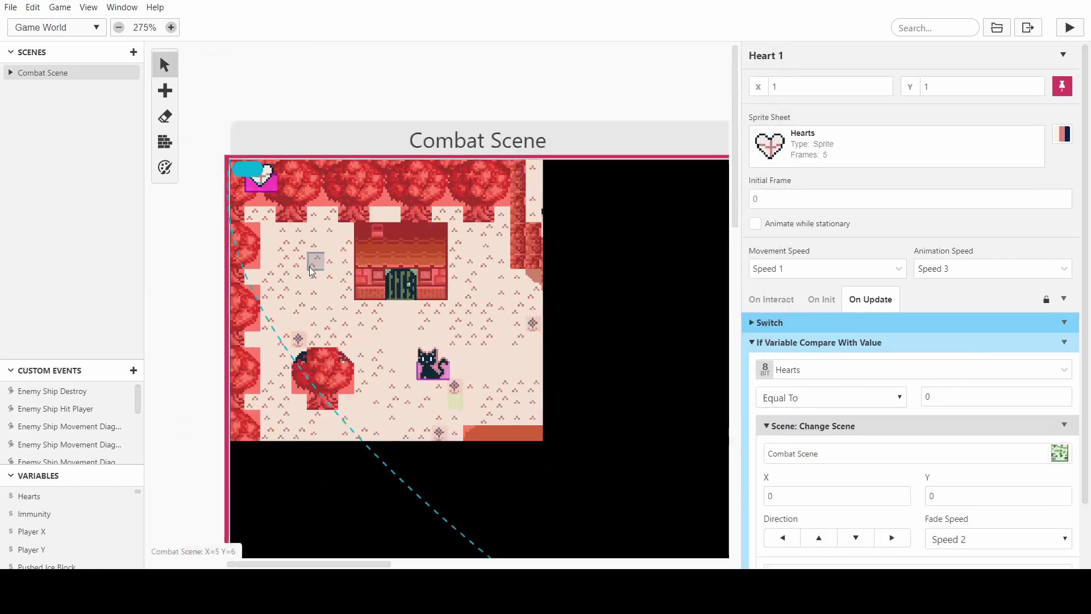
drag(266, 85, 363, 225)
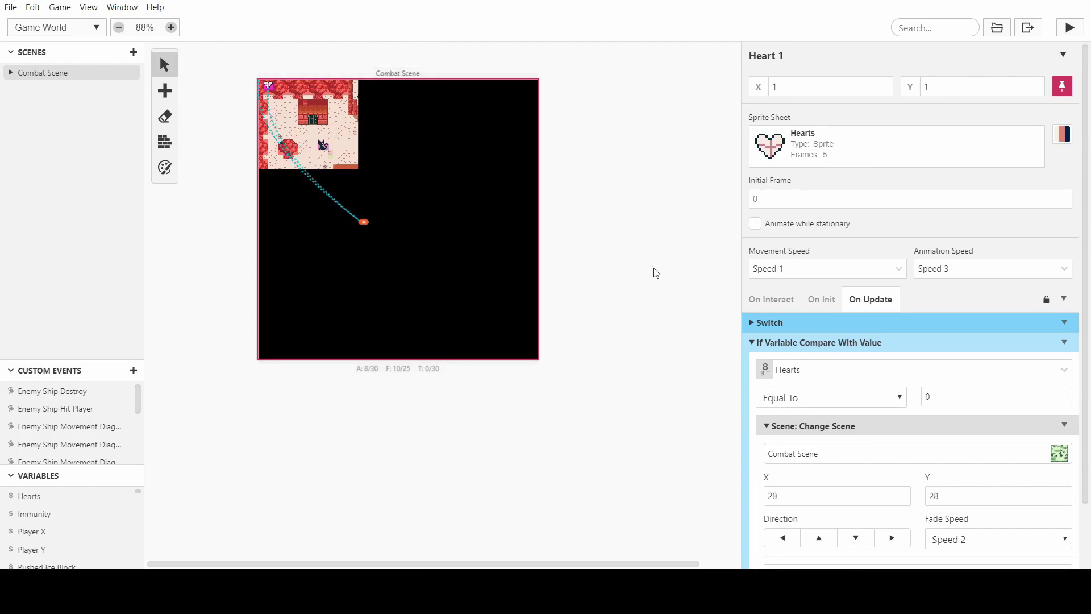
- Run the game and walk the player around the scene among the cats to test the heart HUD, and close the preview
click(324, 121)
ctrl+scroll(324, 122, up, 3)
scroll(324, 122, up, 1)
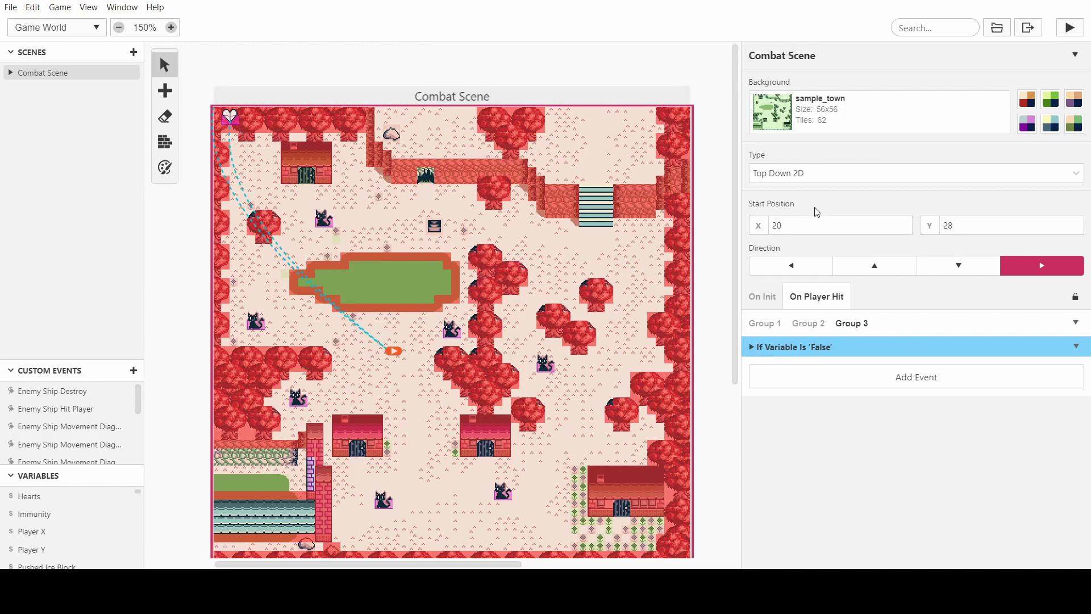
click(1069, 27)
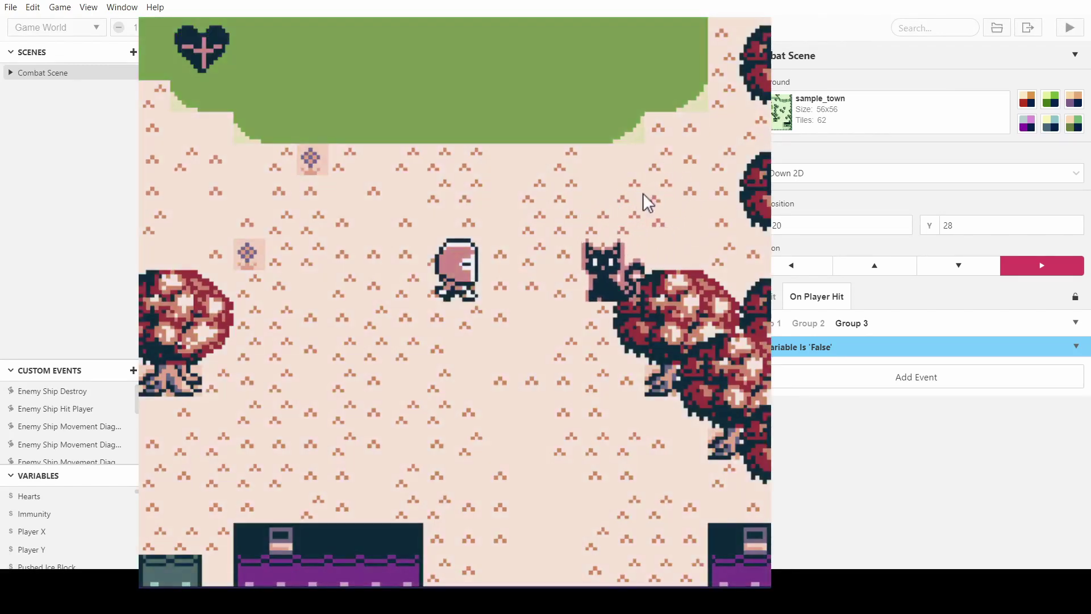
key(Left)
key(Up)
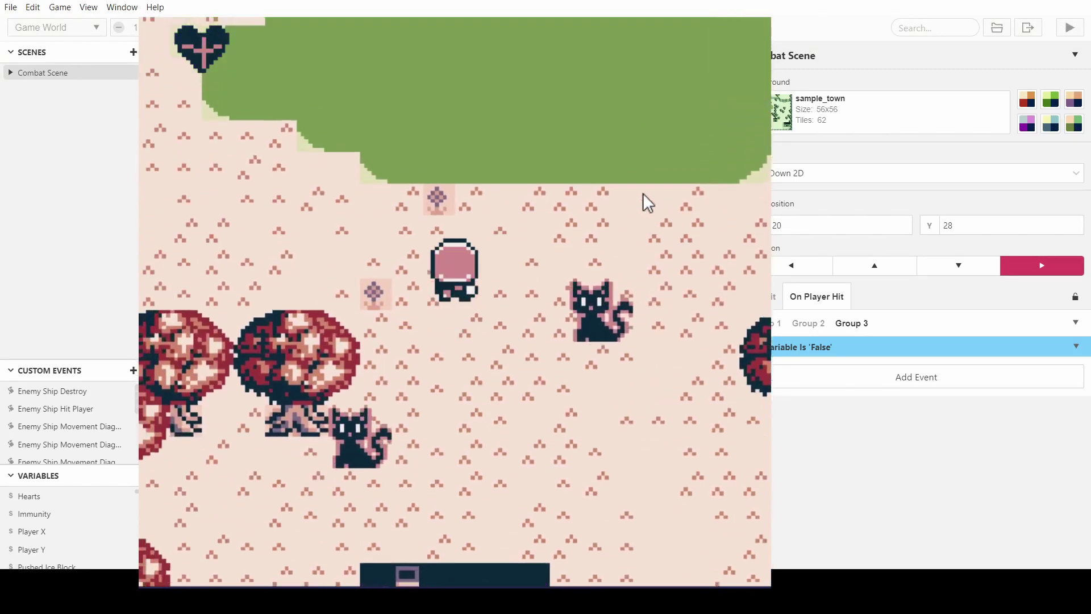
key(Left)
key(Up)
key(Left)
key(Up)
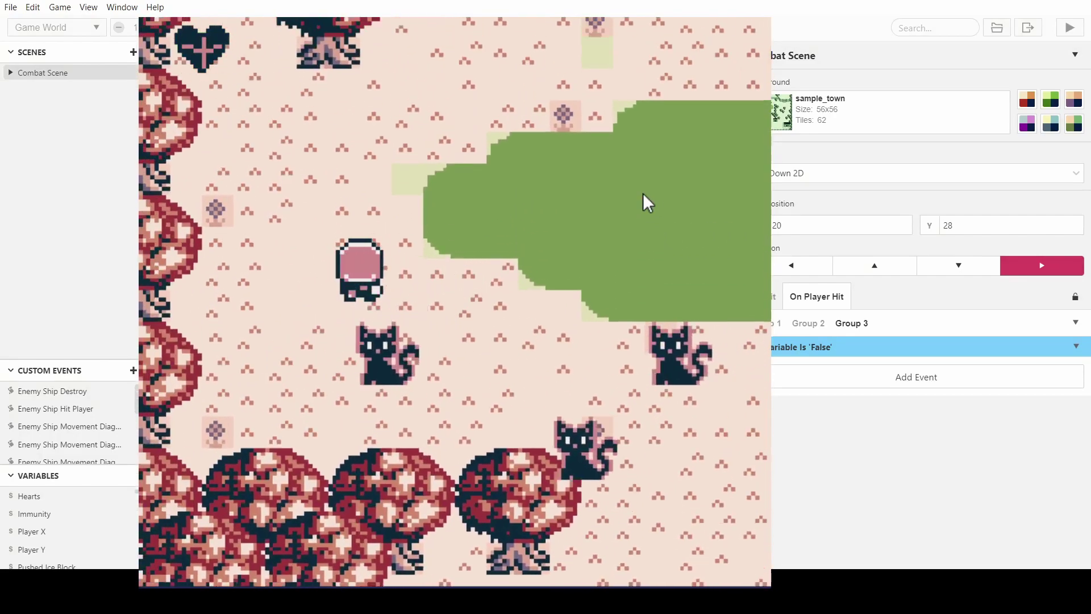
key(Right)
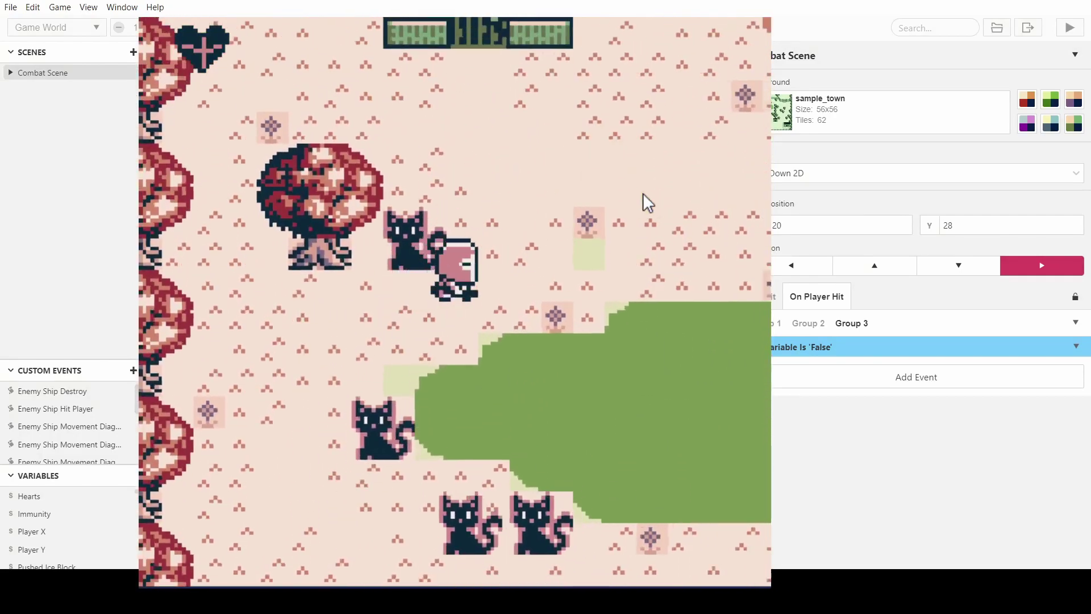
key(Right)
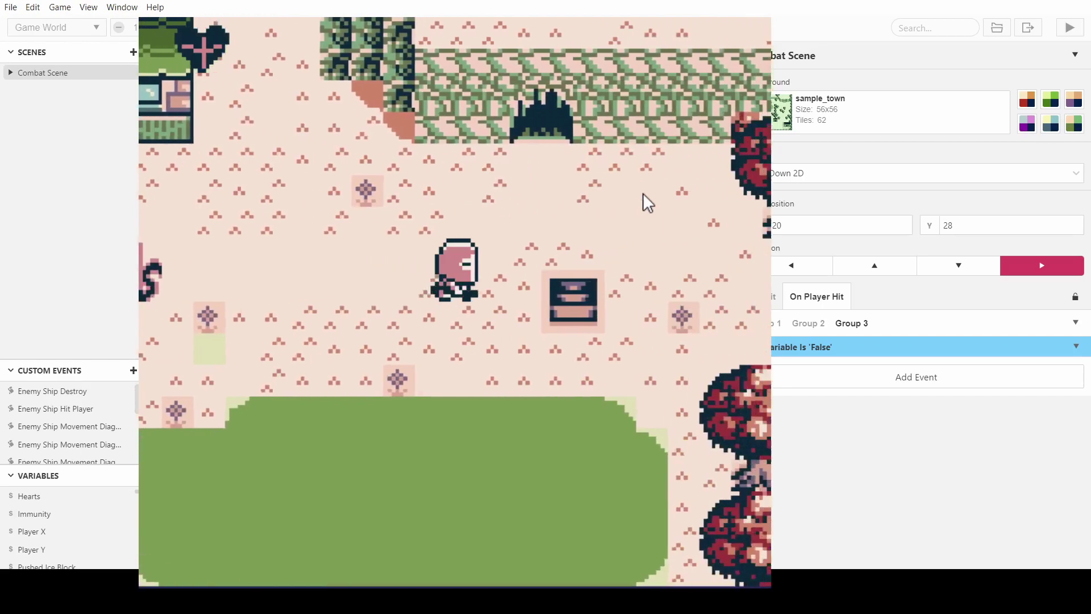
key(Down)
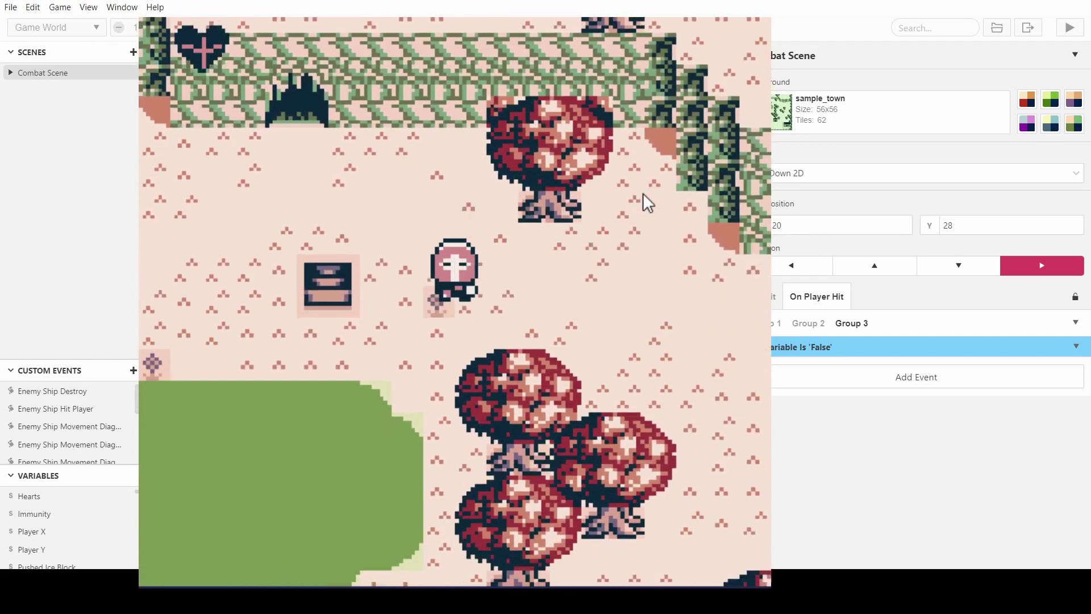
key(Right)
key(Left)
key(z)
key(Left)
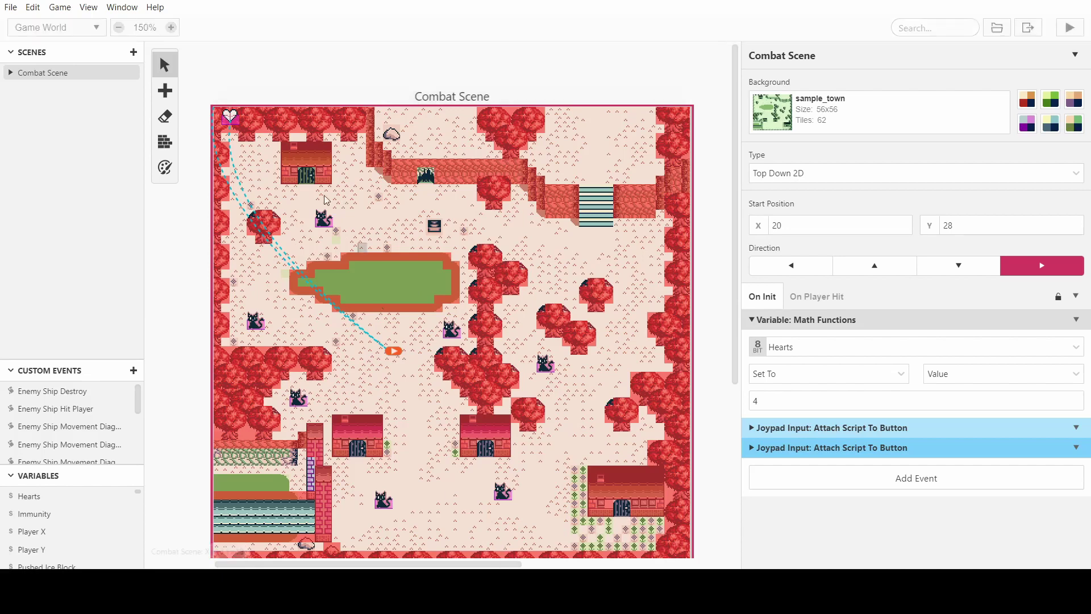
- In Heart 1's On Update script, make the Switch event use the Hearts variable
click(236, 121)
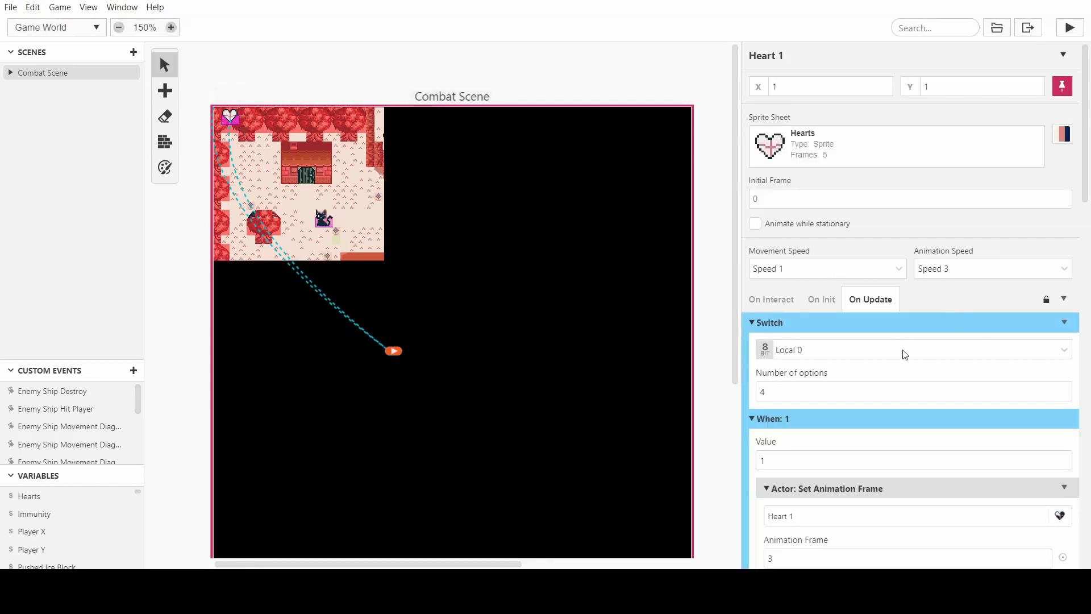
scroll(786, 307, down, 1)
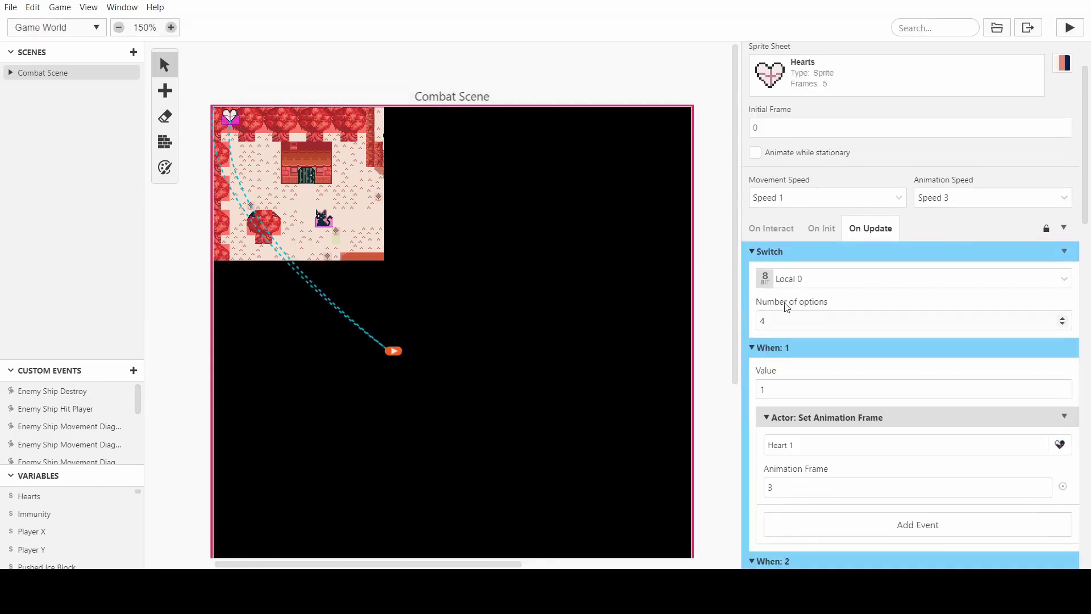
click(837, 275)
scroll(824, 422, down, 1)
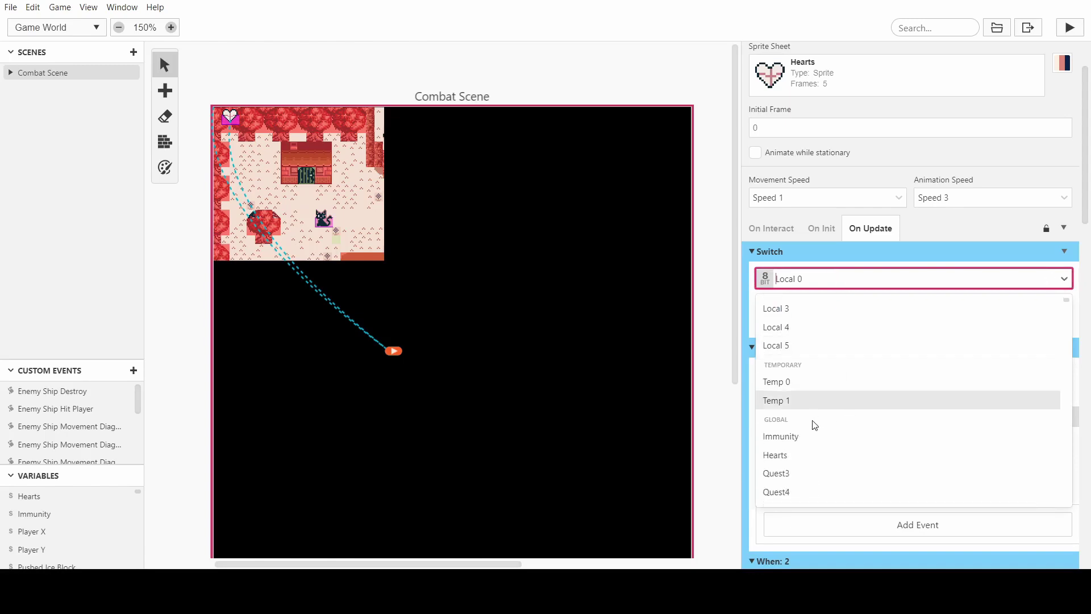
click(806, 463)
scroll(818, 438, down, 5)
scroll(892, 297, up, 3)
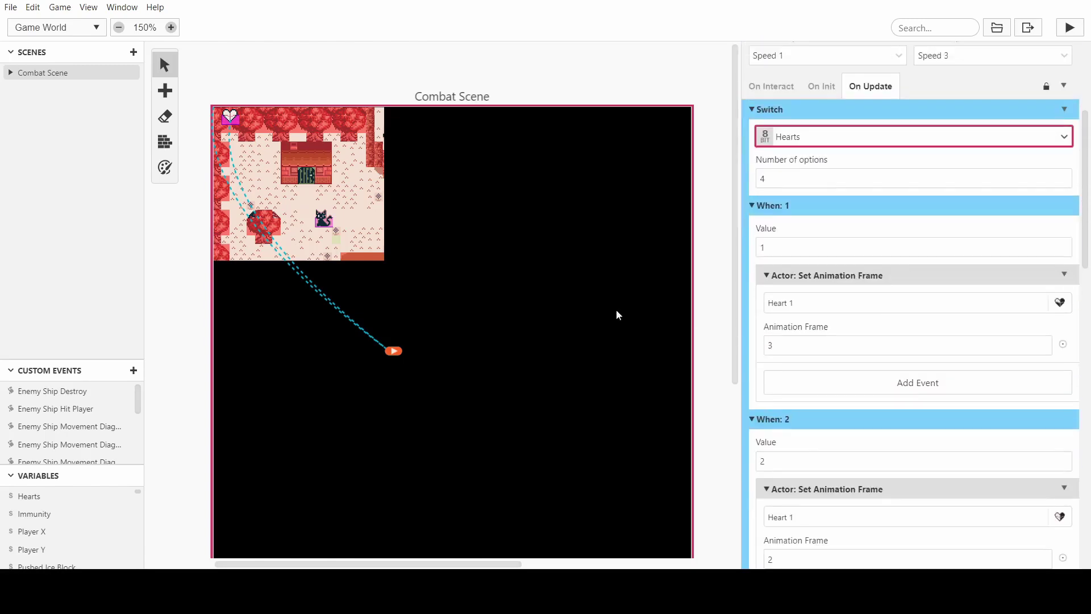
- Run the game again and steer the player into the cats repeatedly to test the heart's frames and the scene restart at zero Hearts
click(373, 231)
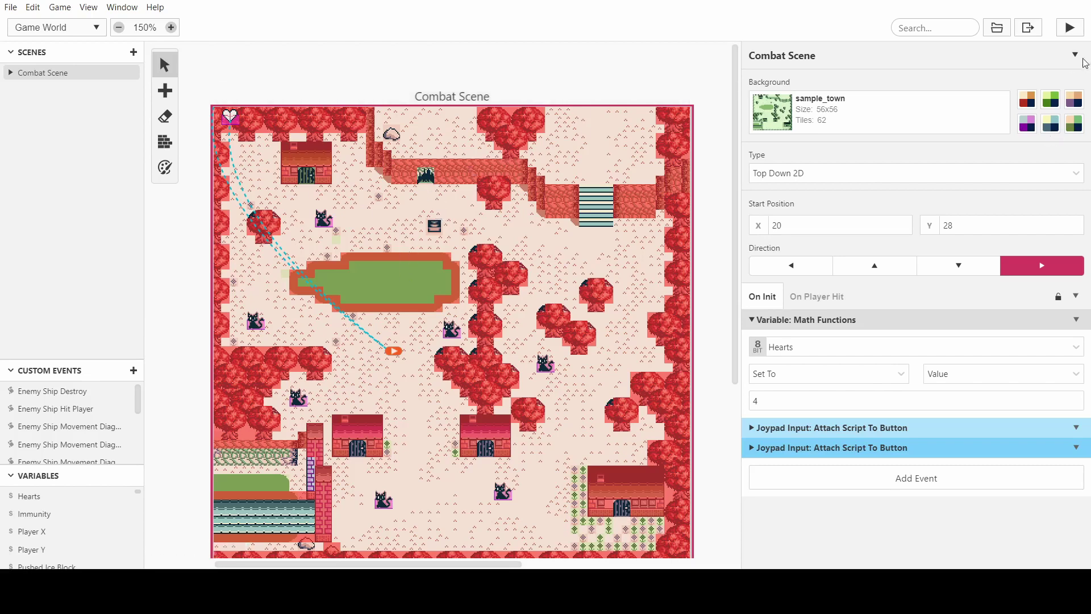
click(1071, 27)
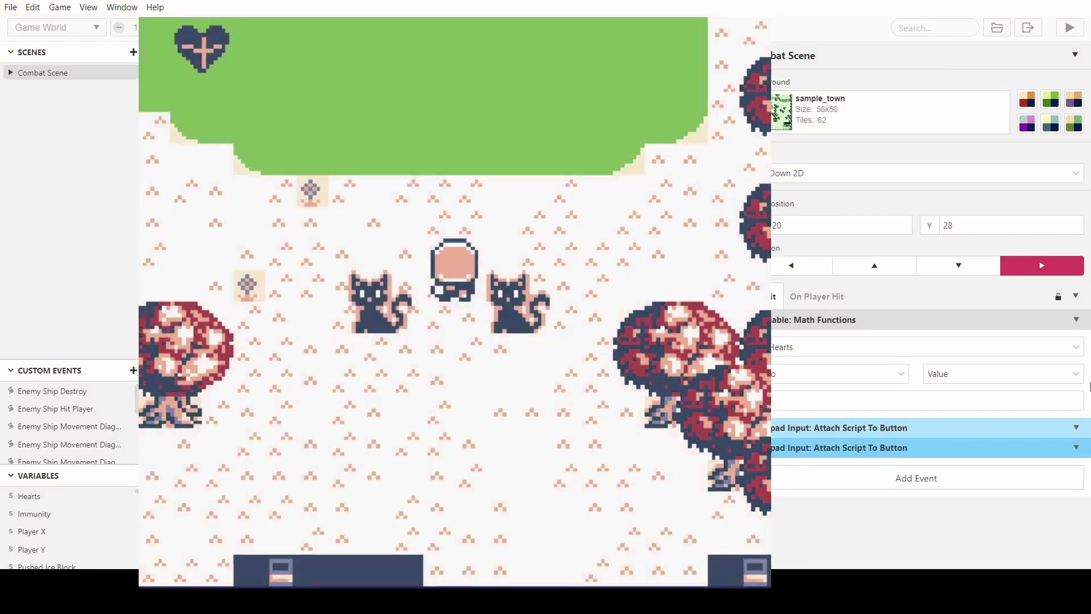
key(Right)
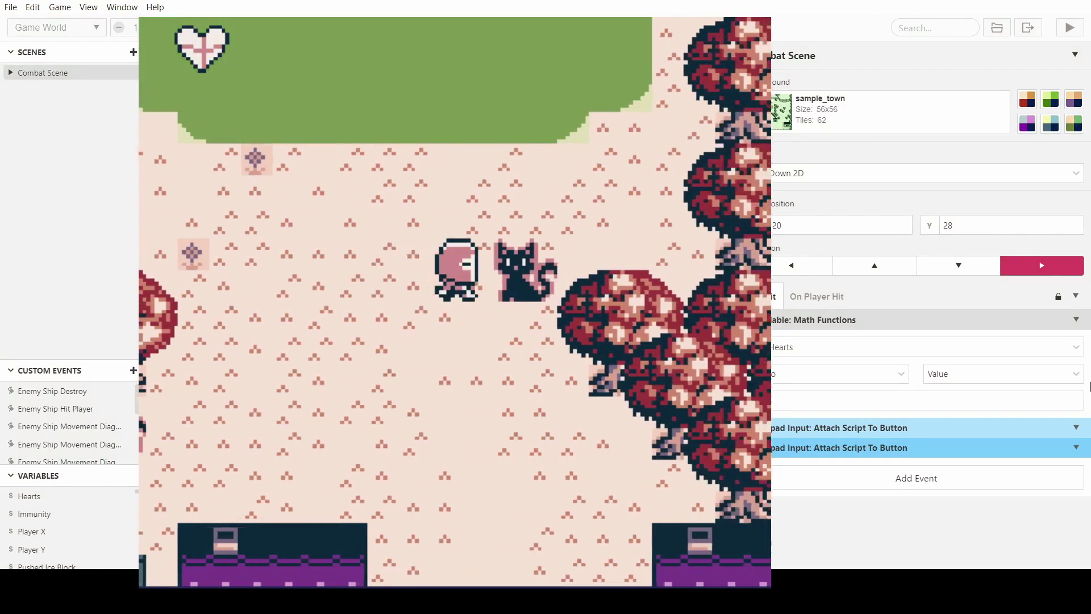
key(Right)
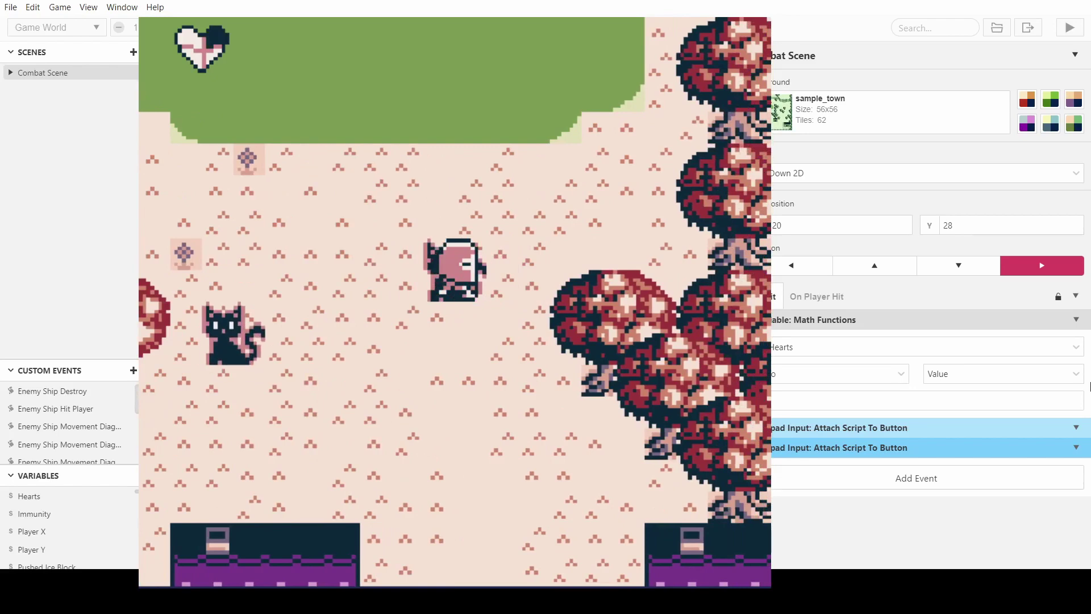
key(Down)
key(Left)
key(Down)
key(Left)
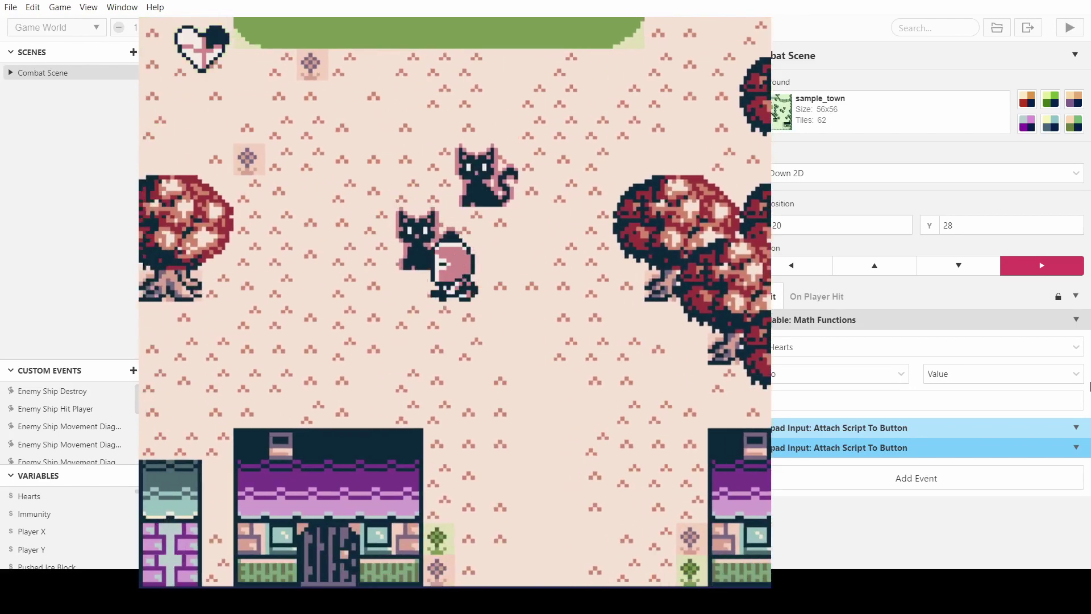
key(Right)
key(Down)
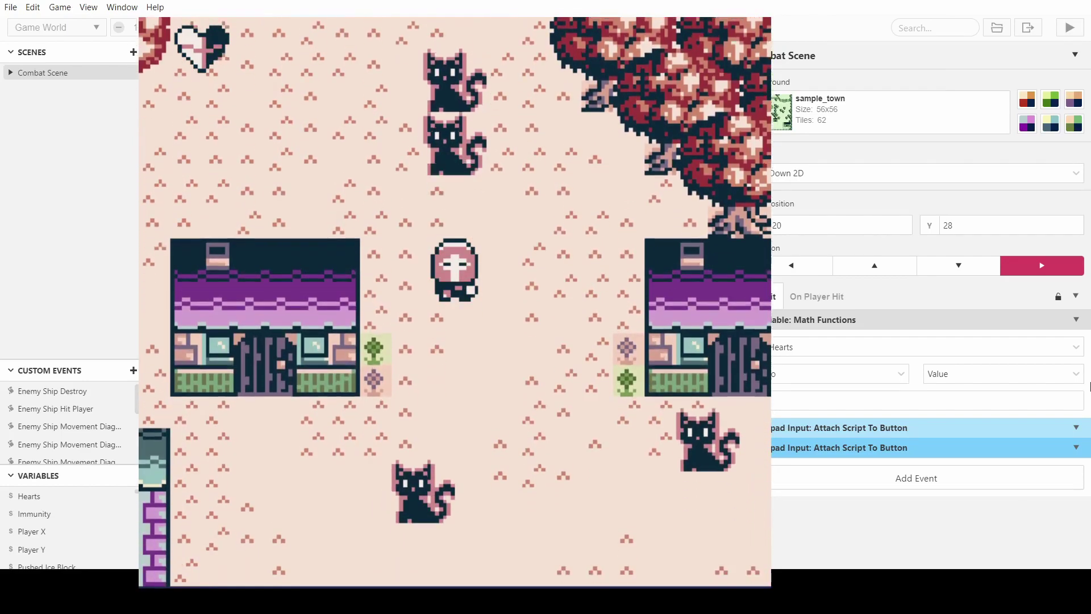
key(Up)
key(Left)
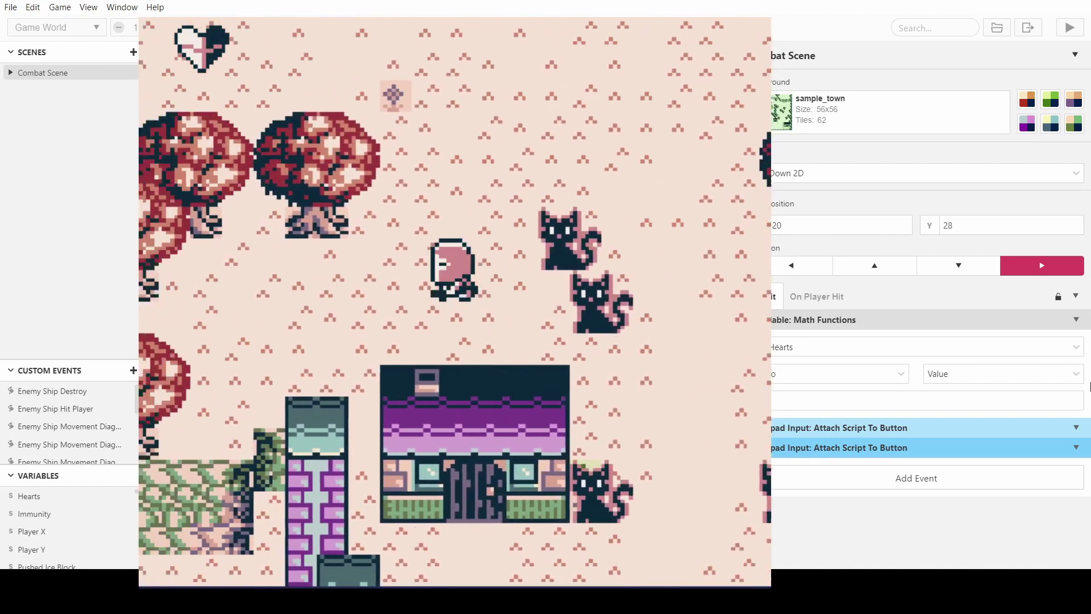
key(Right)
key(Right)
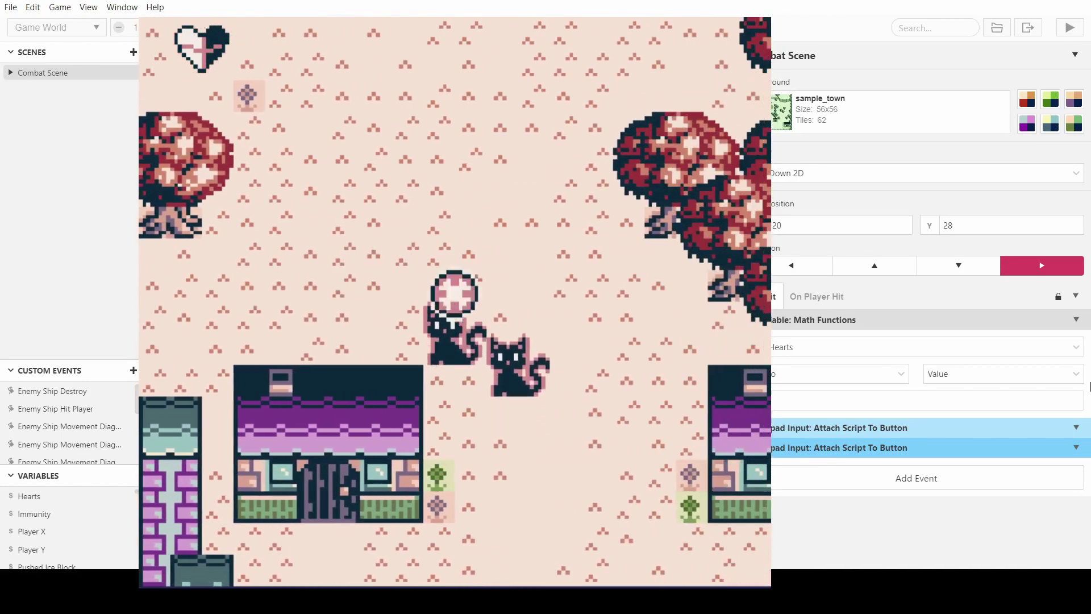
key(Down)
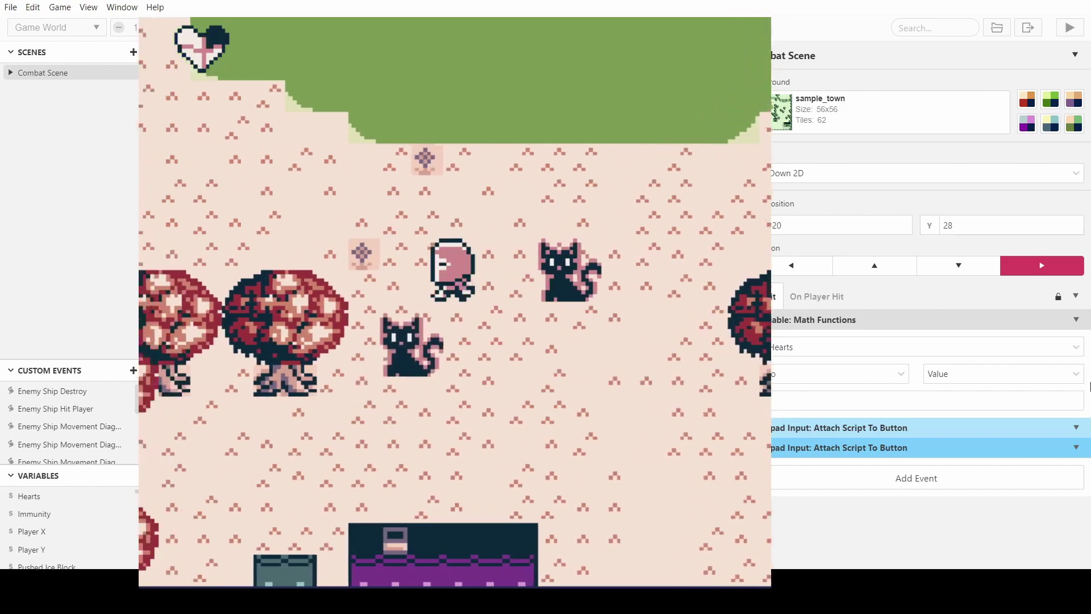
key(Down)
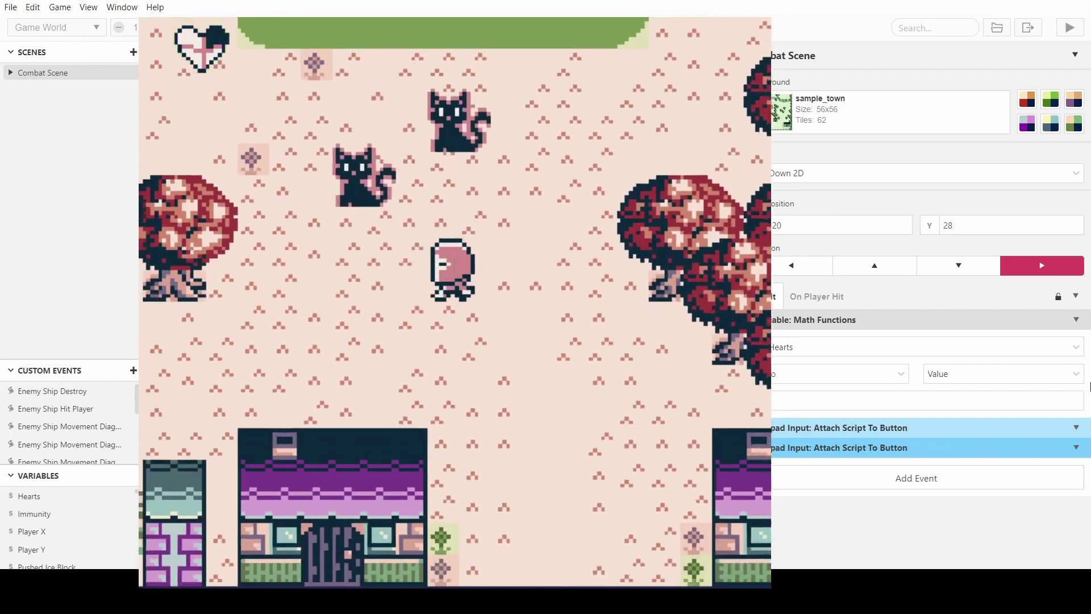
key(Right)
key(Up)
key(Down)
key(Left)
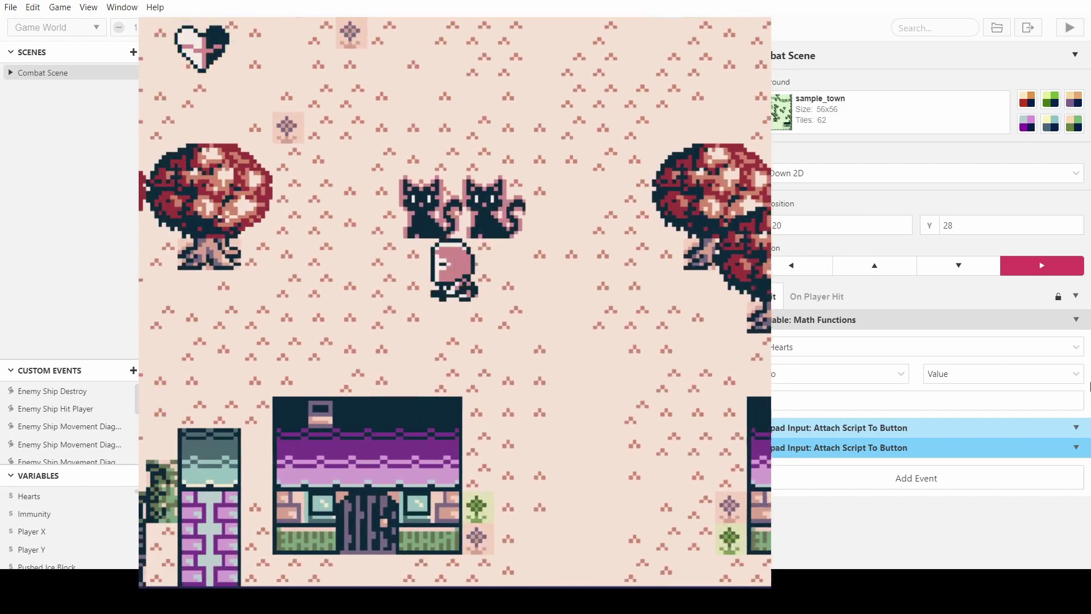
key(Up)
key(Left)
key(Up)
key(Right)
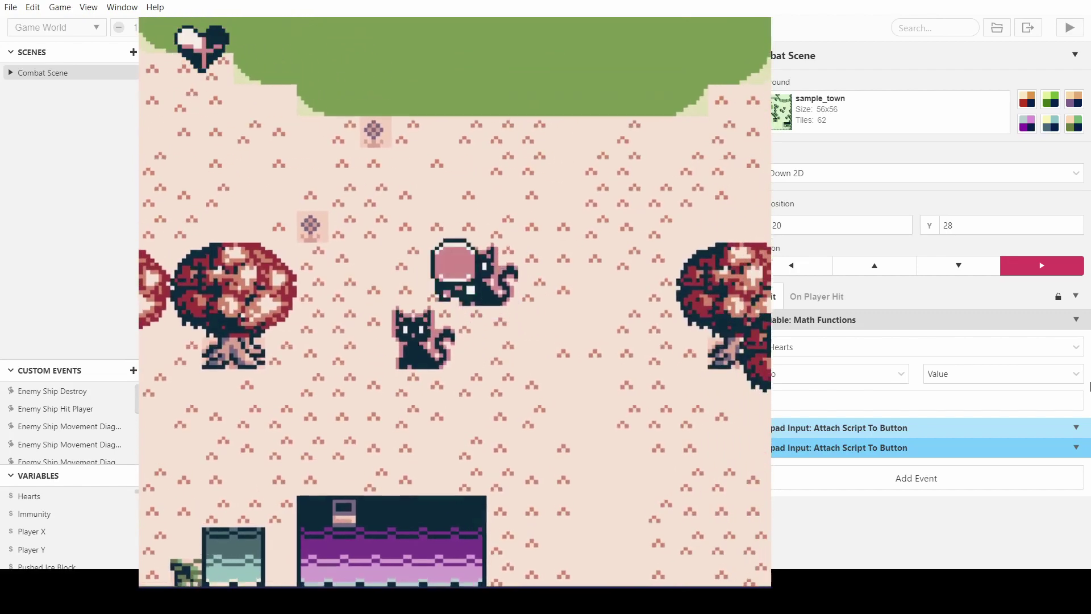
key(Right)
key(Left)
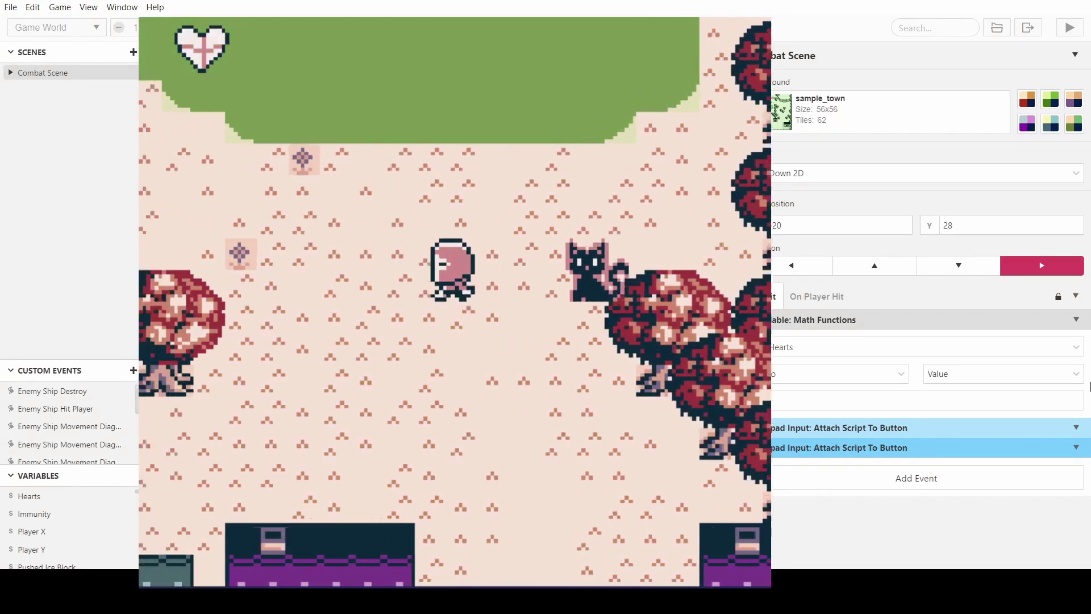
key(Down)
key(Right)
key(Left)
key(Up)
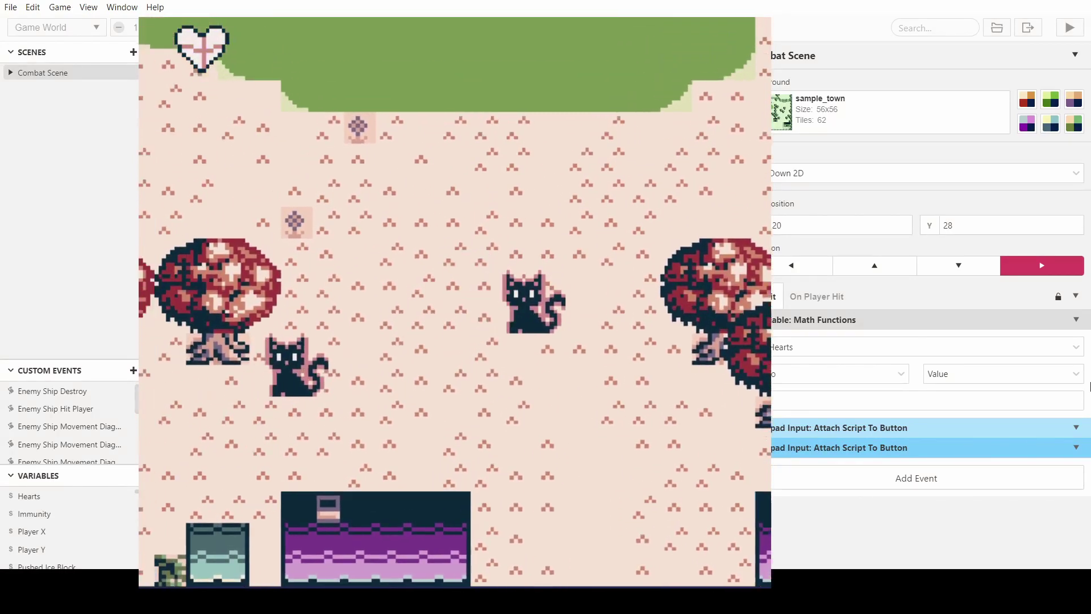
- Steer the player into the cats hit after hit to check each heart frame and the scene restart, and close the preview
key(Down)
key(Right)
key(Down)
key(Left)
key(Up)
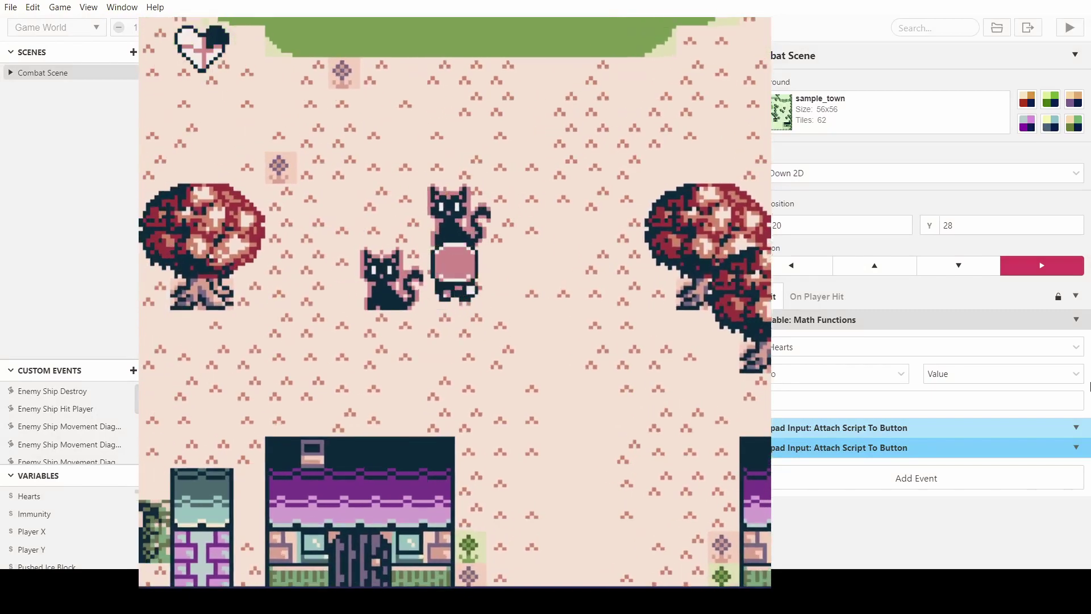
key(Right)
key(Down)
key(Left)
key(Down)
key(Left)
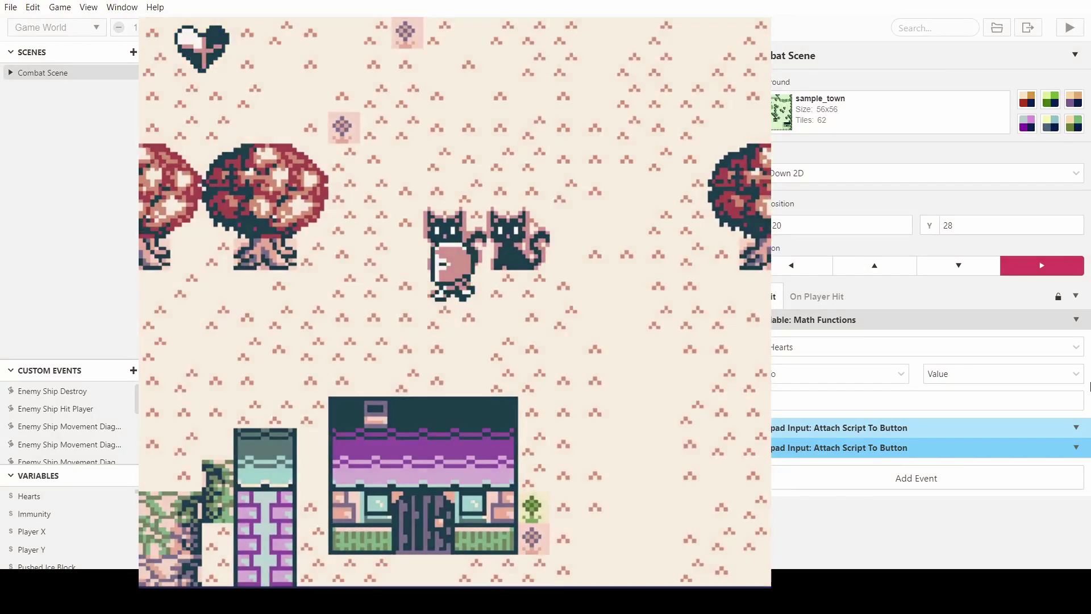
key(Right)
key(Up)
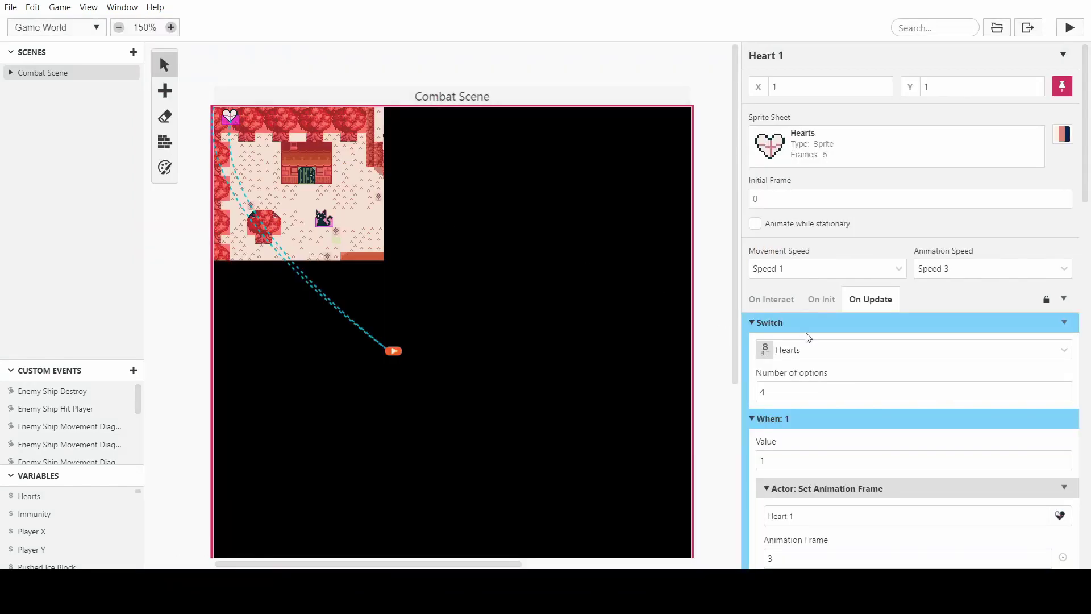
- Copy the Else branch's Set Animation Frame event for Heart 1, frame 4, into the Hearts equal to 0 condition, above Change Scene
scroll(806, 335, down, 10)
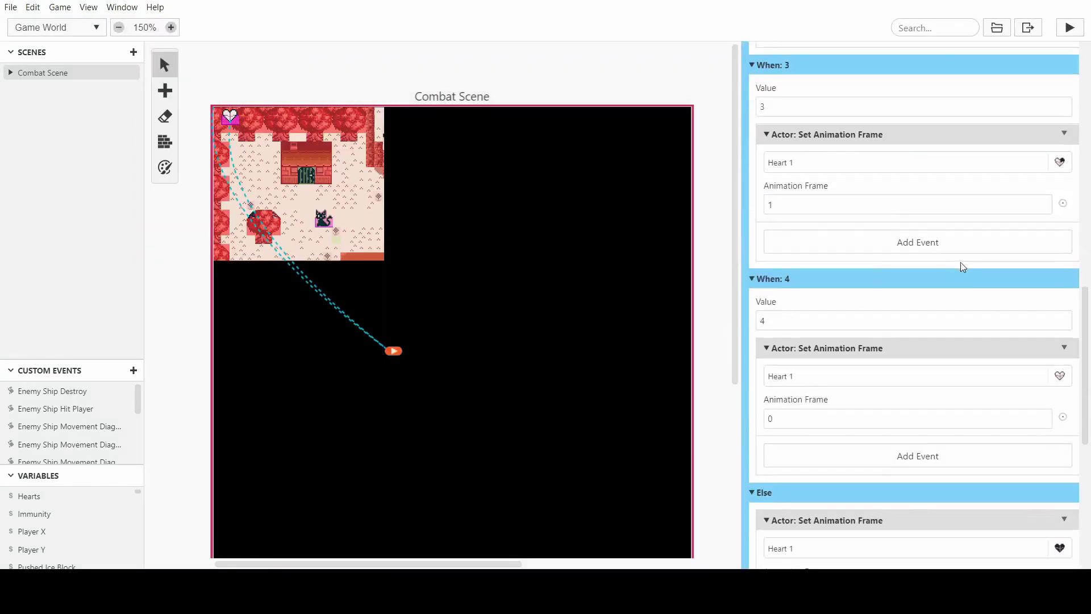
scroll(962, 267, down, 7)
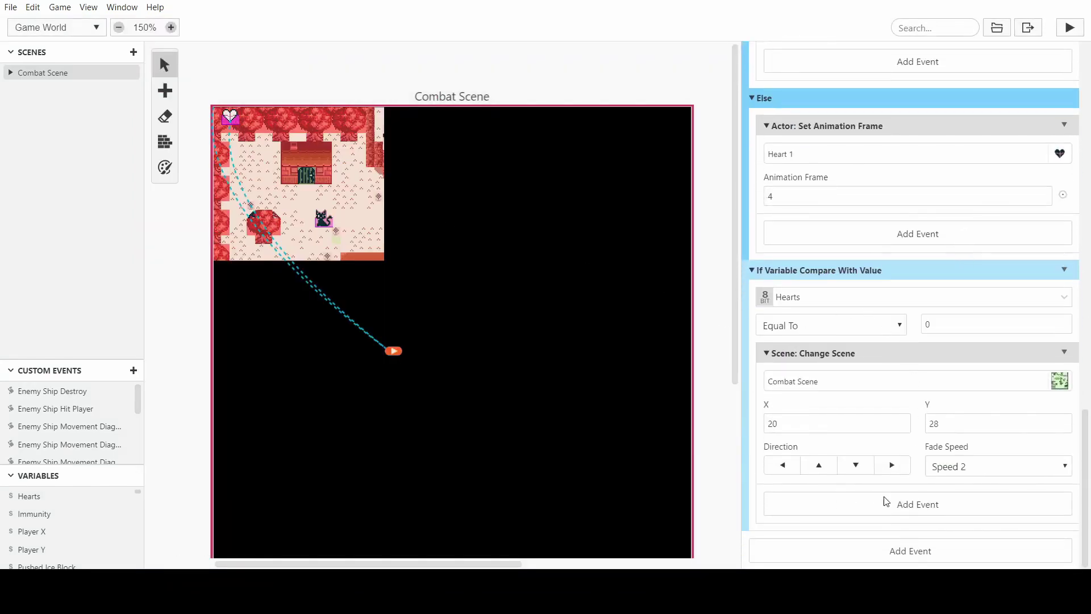
click(885, 502)
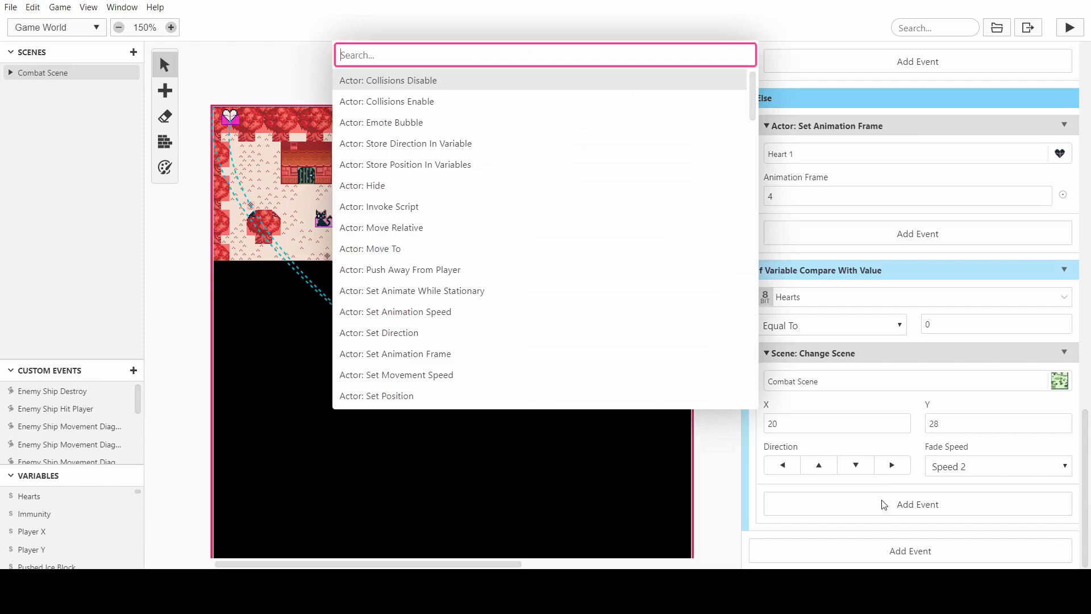
click(1064, 124)
click(1031, 187)
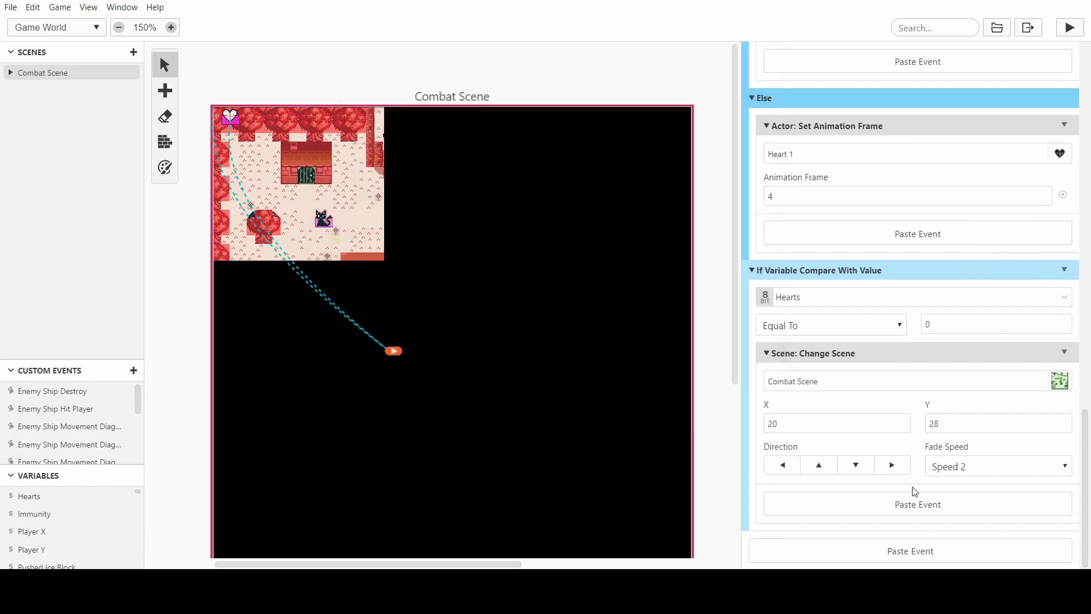
click(914, 502)
drag(894, 494, 895, 339)
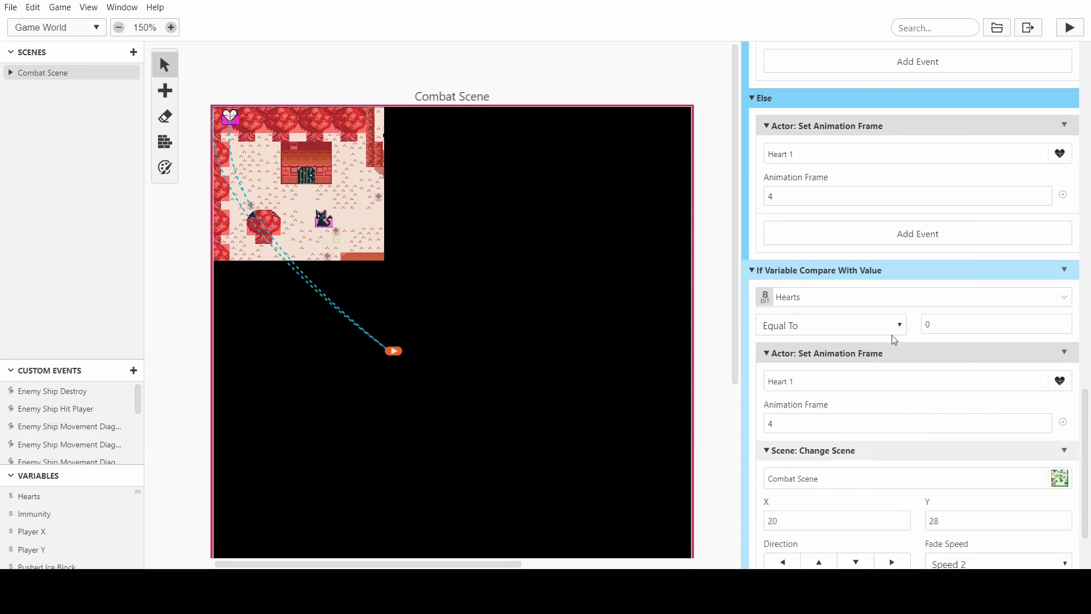
- Add a 0.5-second Wait event to the Hearts condition and place it between Set Animation Frame and Change Scene
scroll(822, 392, down, 3)
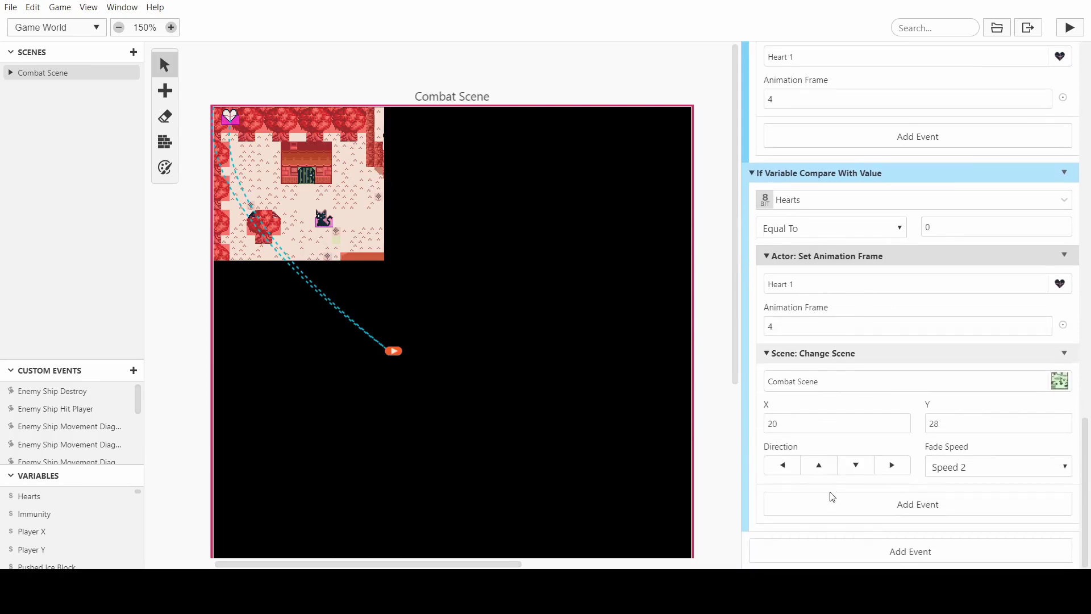
click(832, 500)
text(wait)
key(Return)
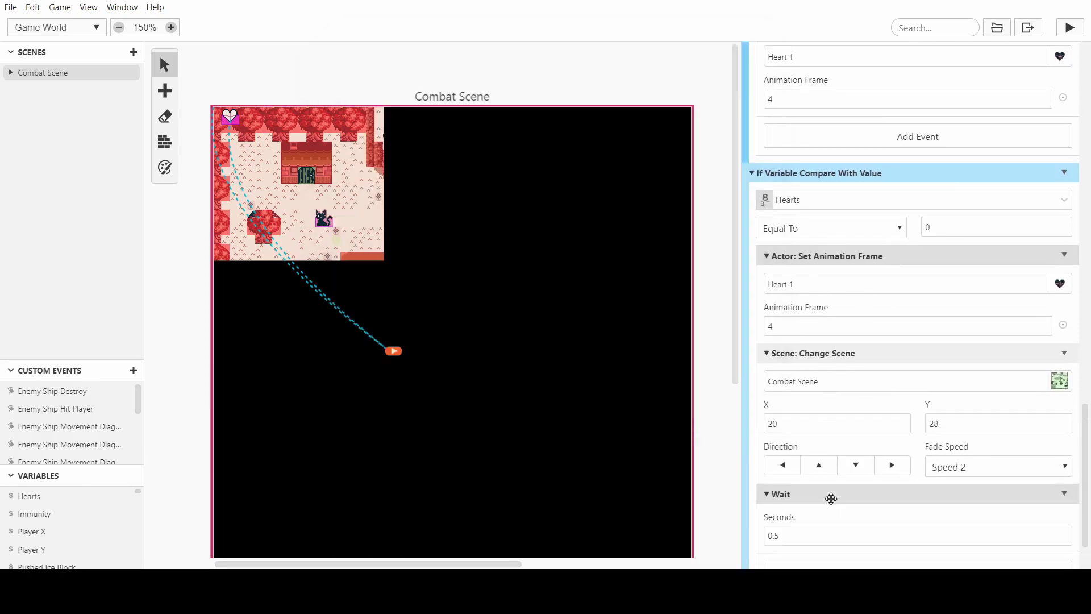
drag(830, 498, 848, 389)
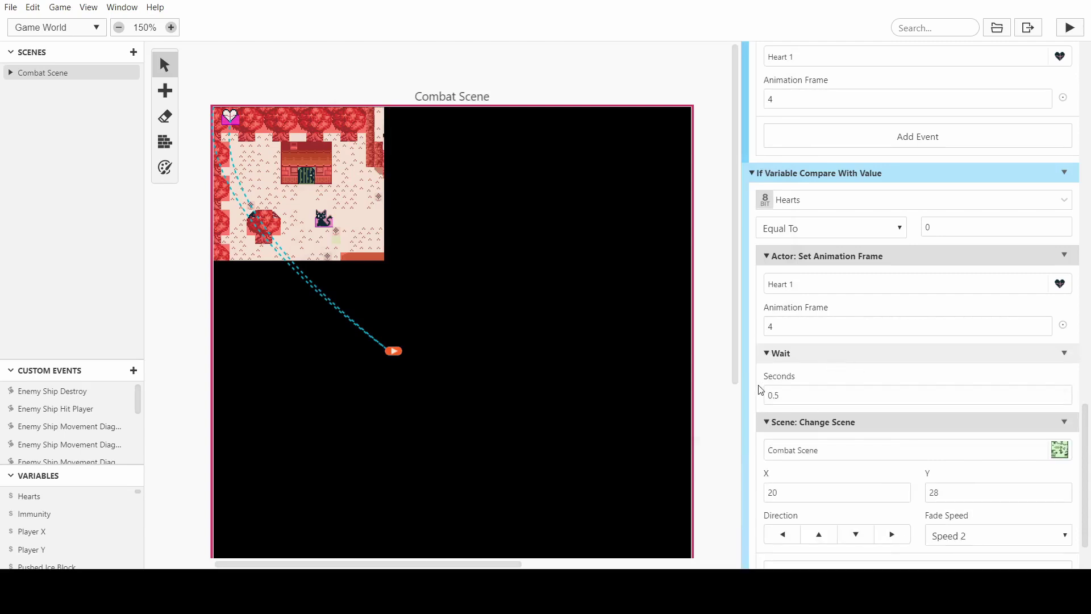
- Examine the Else branch and the Hearts condition events in Heart 1's script
scroll(1013, 310, down, 1)
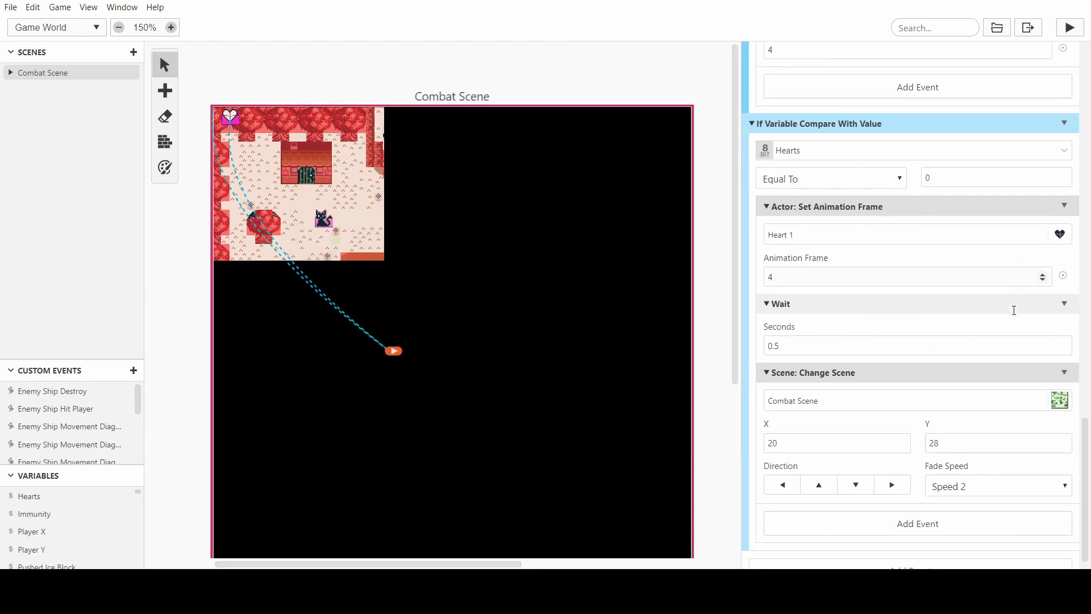
scroll(1015, 312, up, 1)
scroll(1015, 312, down, 1)
scroll(853, 255, up, 5)
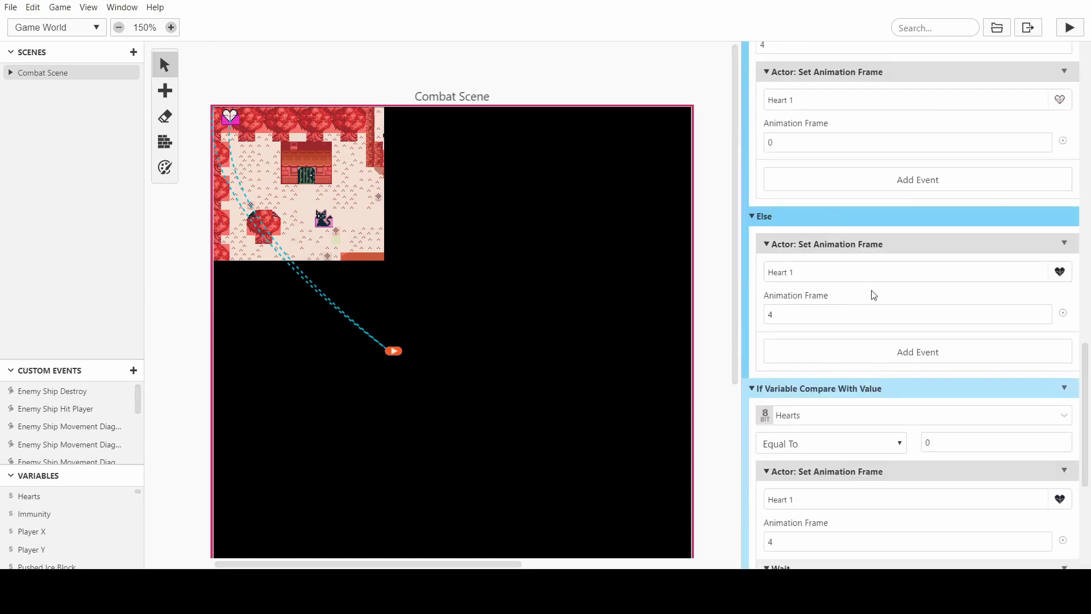
scroll(869, 292, down, 3)
scroll(847, 309, up, 4)
scroll(855, 309, down, 6)
scroll(863, 308, down, 1)
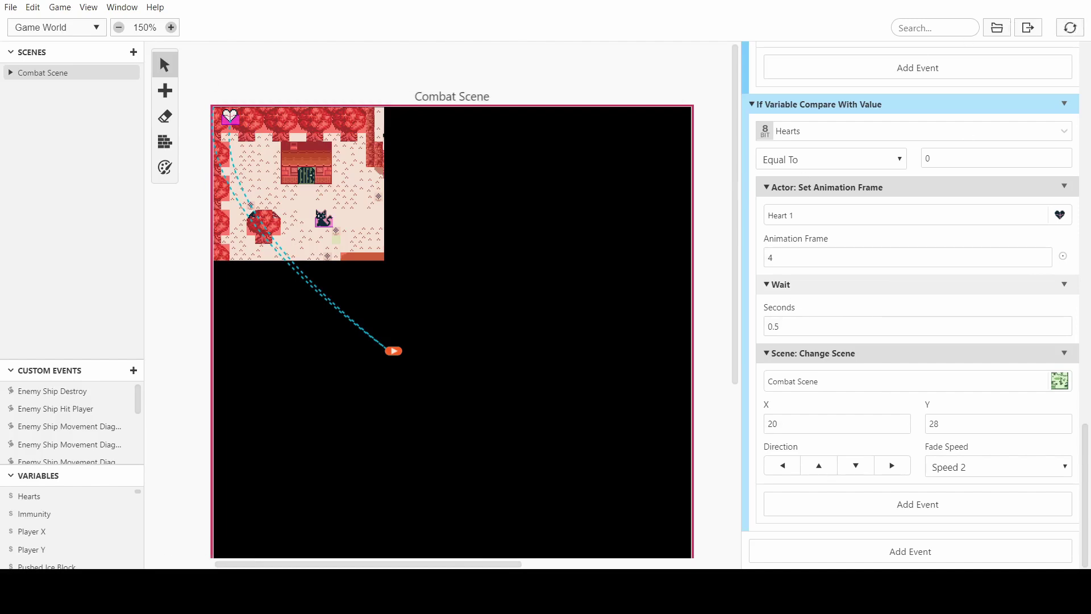
scroll(1024, 289, up, 4)
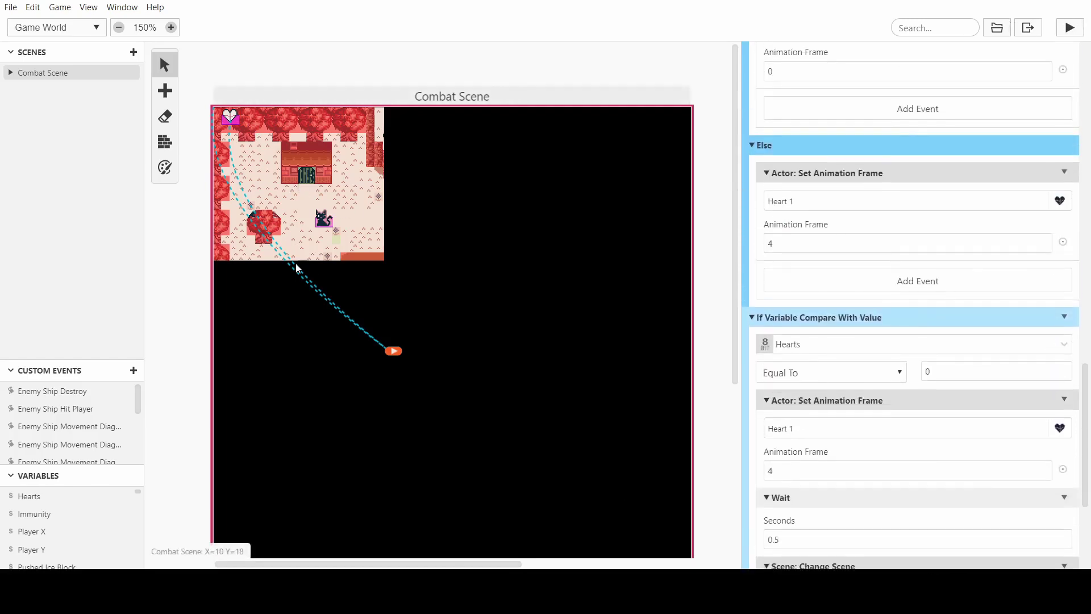
- In Combat Scene's On Player Hit script for Group 3, move the Hearts subtraction event directly below the event setting Immunity to True
click(301, 206)
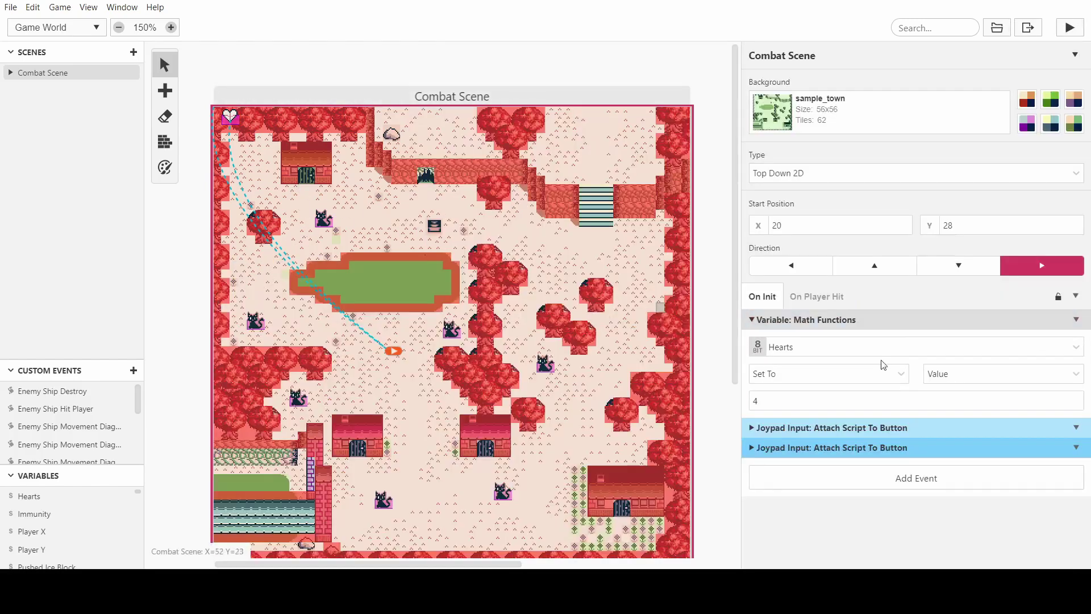
click(835, 298)
click(814, 403)
scroll(882, 366, down, 4)
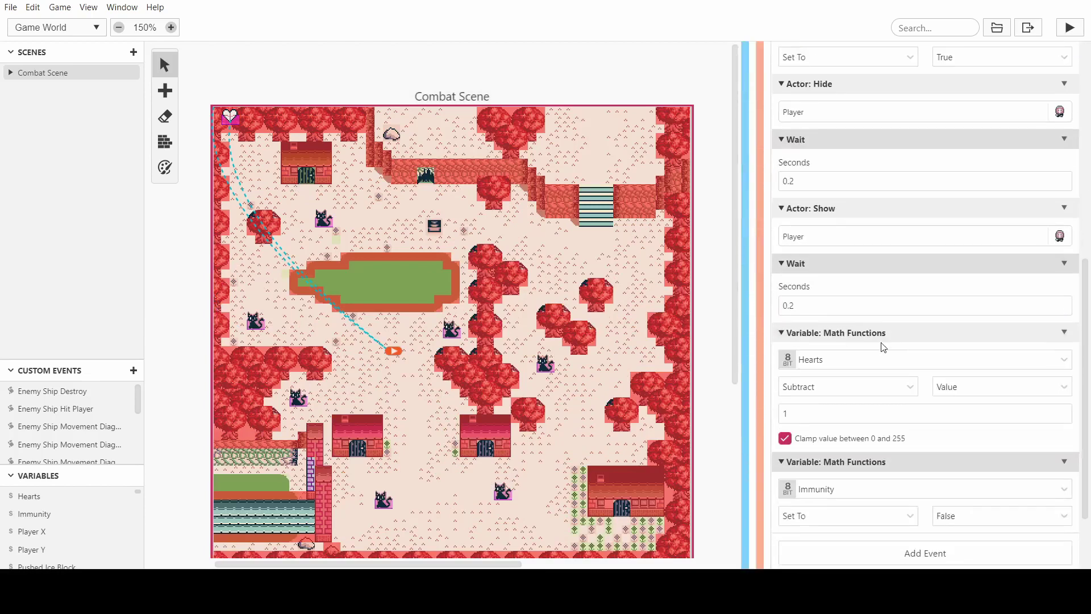
scroll(946, 350, up, 3)
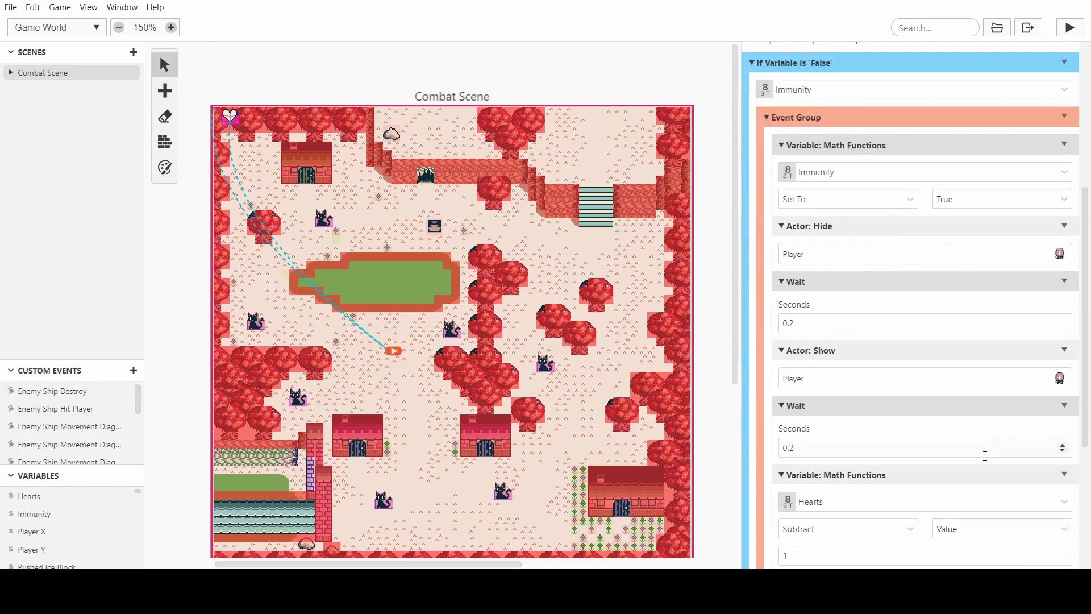
drag(974, 419, 940, 243)
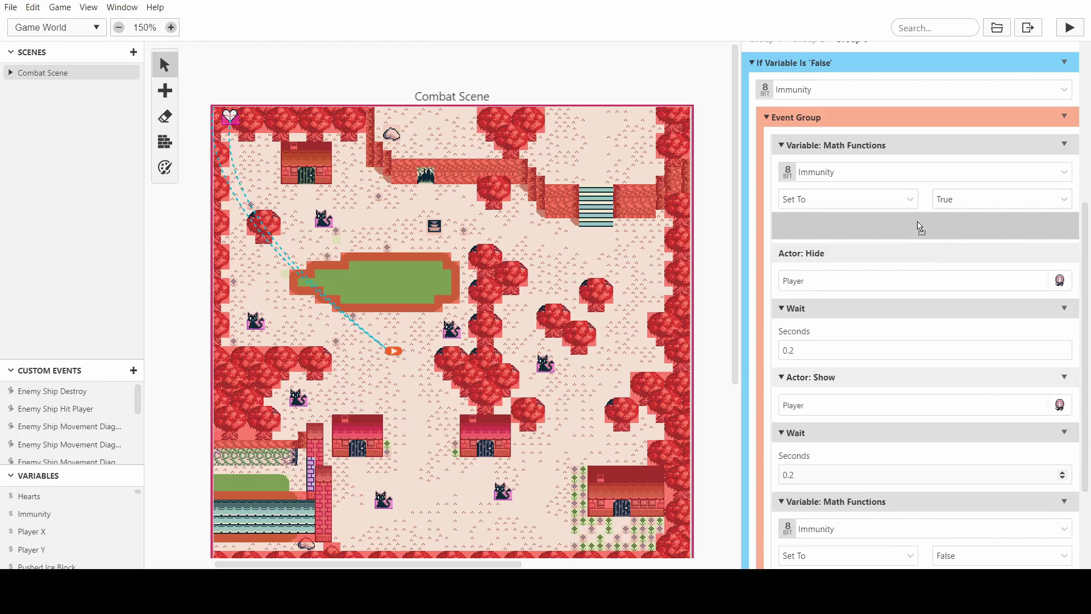
drag(920, 230, 954, 215)
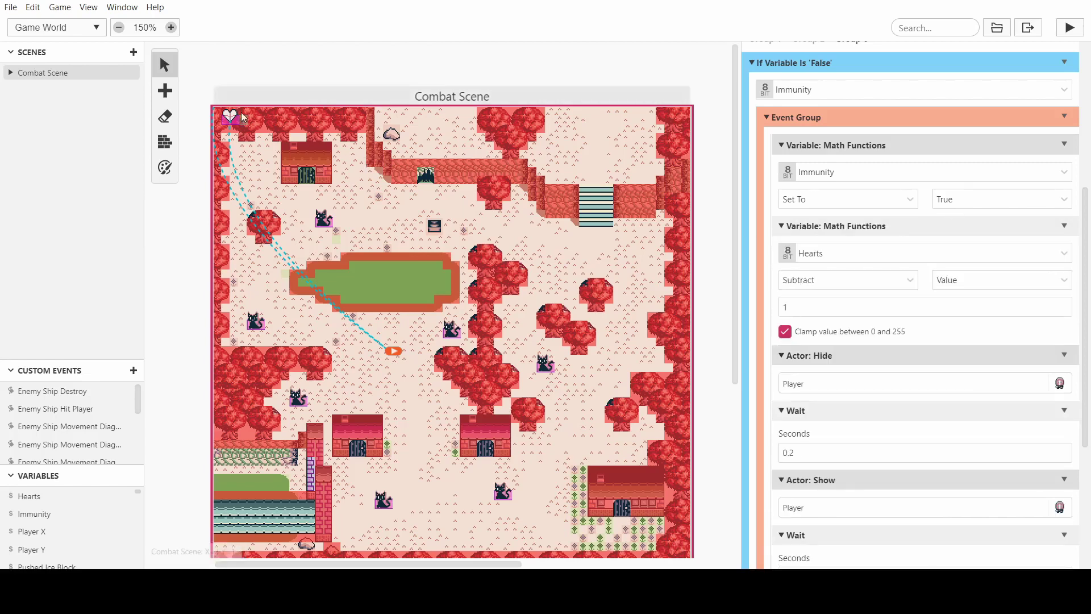
scroll(903, 290, down, 2)
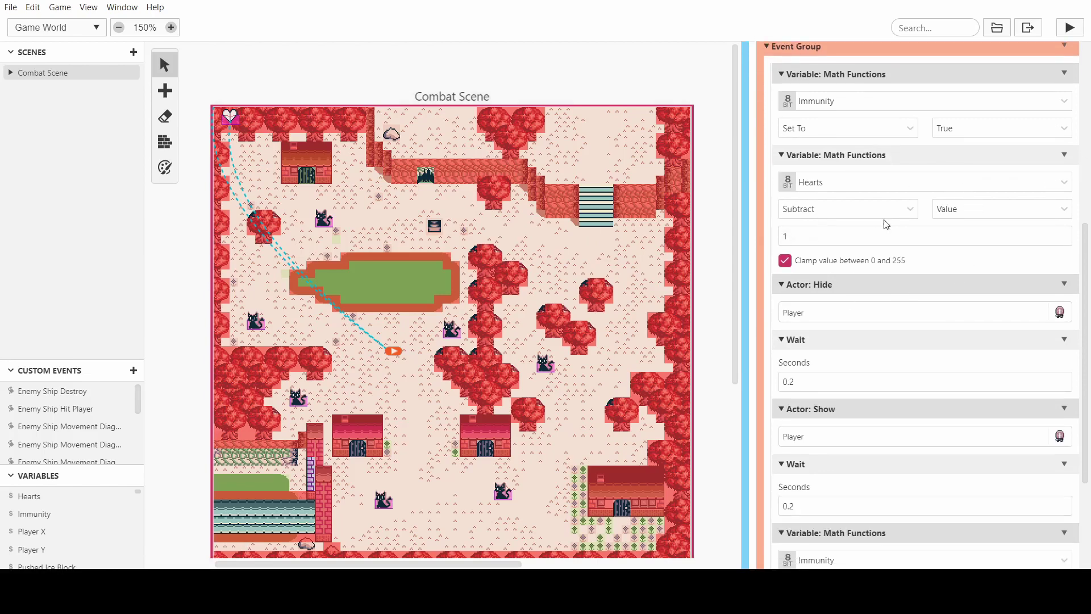
scroll(885, 223, down, 4)
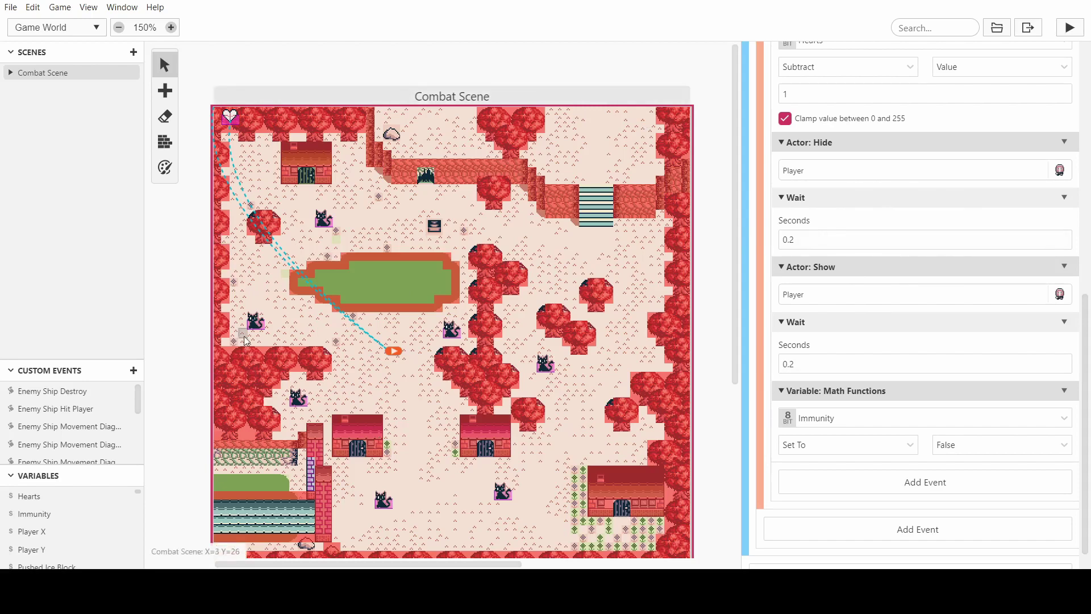
click(232, 124)
scroll(875, 386, down, 12)
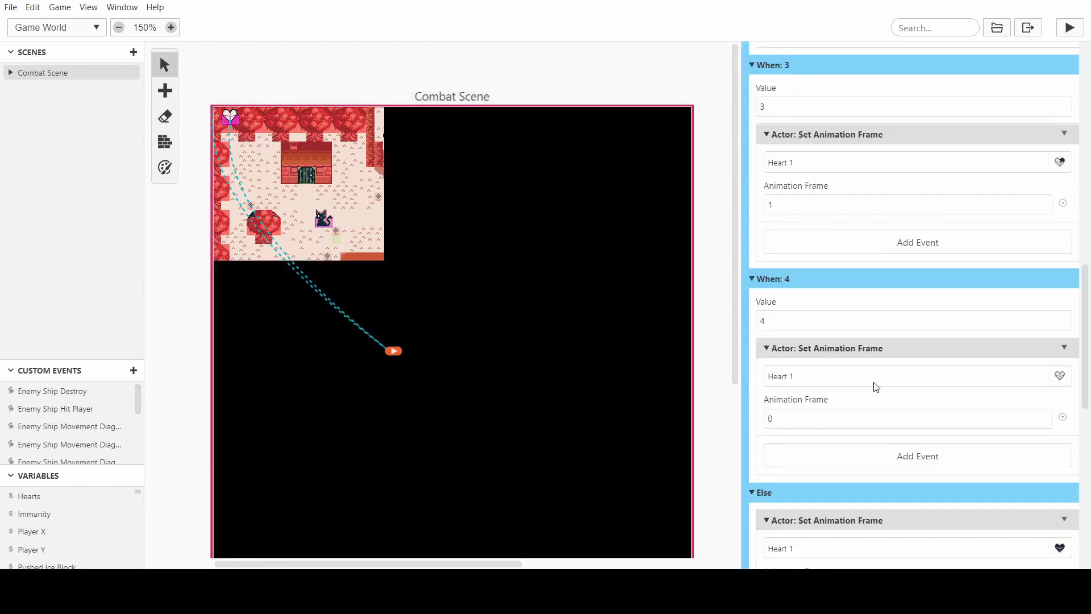
scroll(875, 386, down, 10)
click(861, 514)
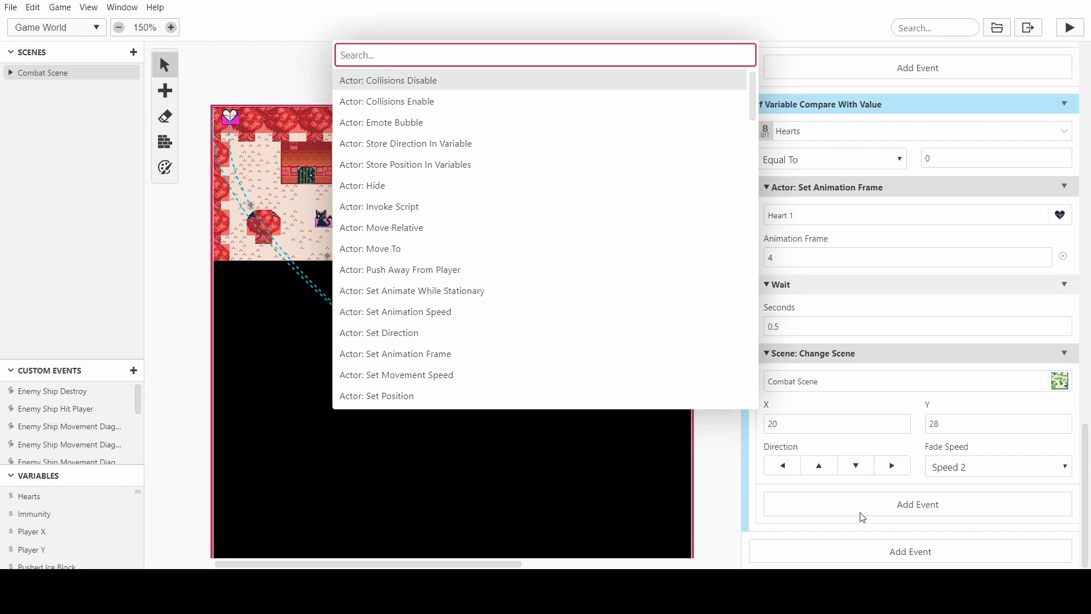
click(275, 184)
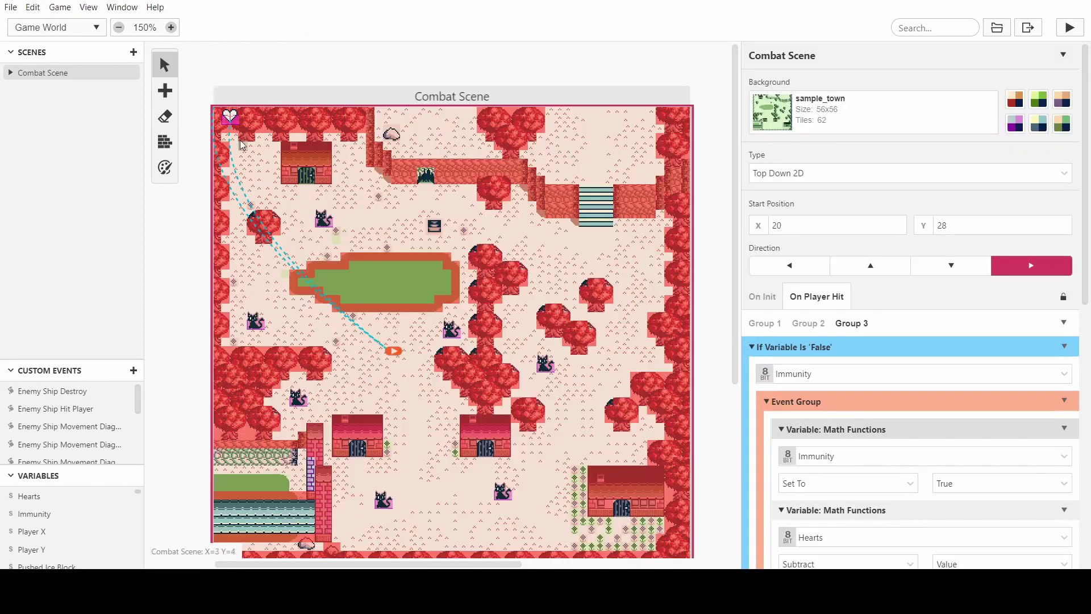
- Add a Variable: Math Functions event to Heart 1's Hearts equal to 0 condition and place it between Wait and Change Scene
click(231, 117)
scroll(863, 449, down, 10)
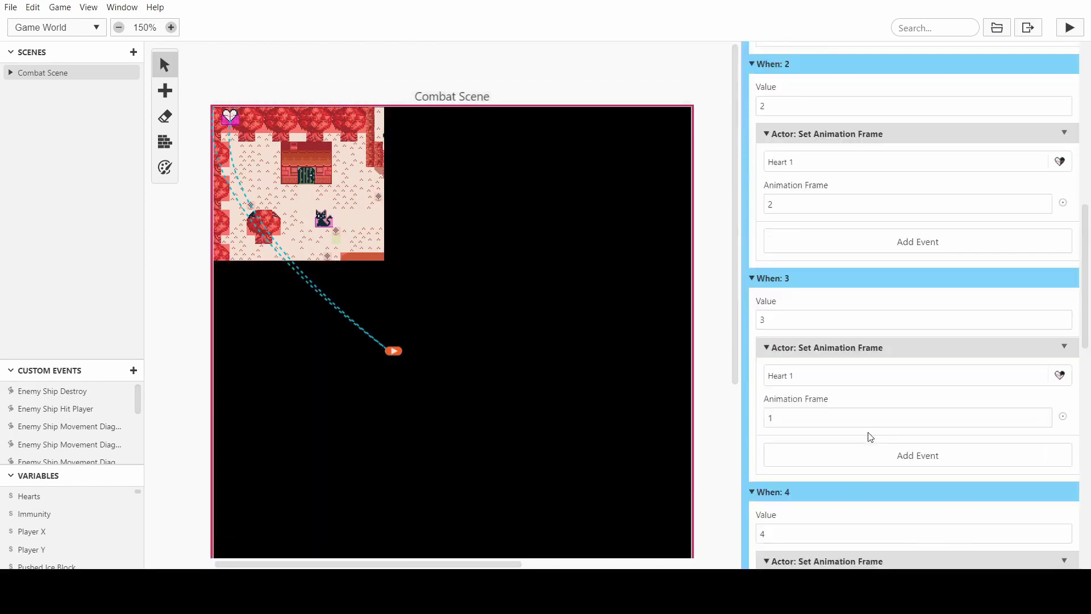
scroll(869, 437, down, 3)
click(864, 515)
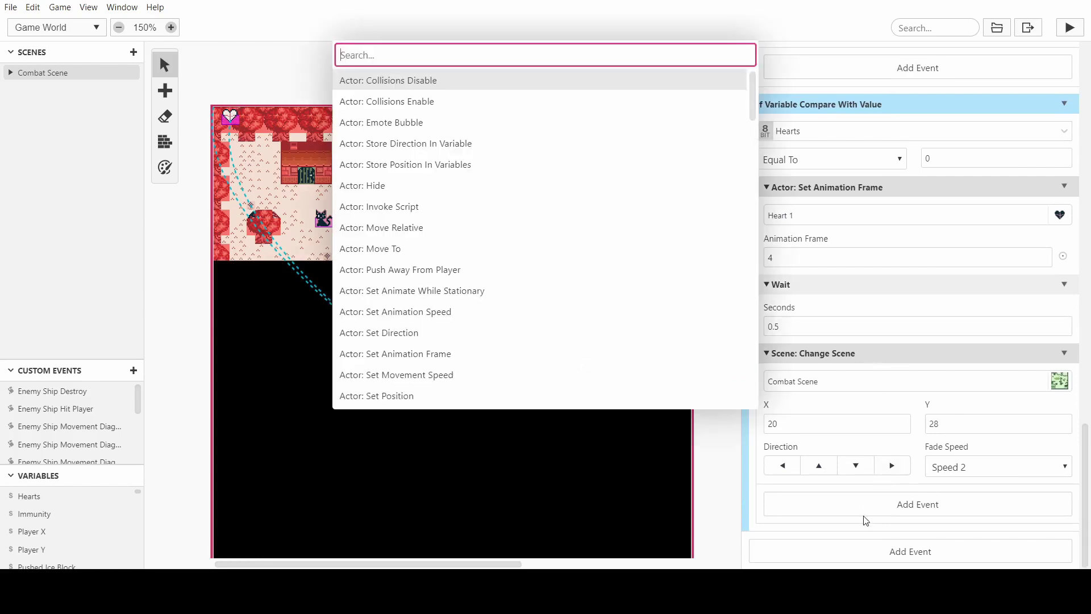
text(math)
key(Return)
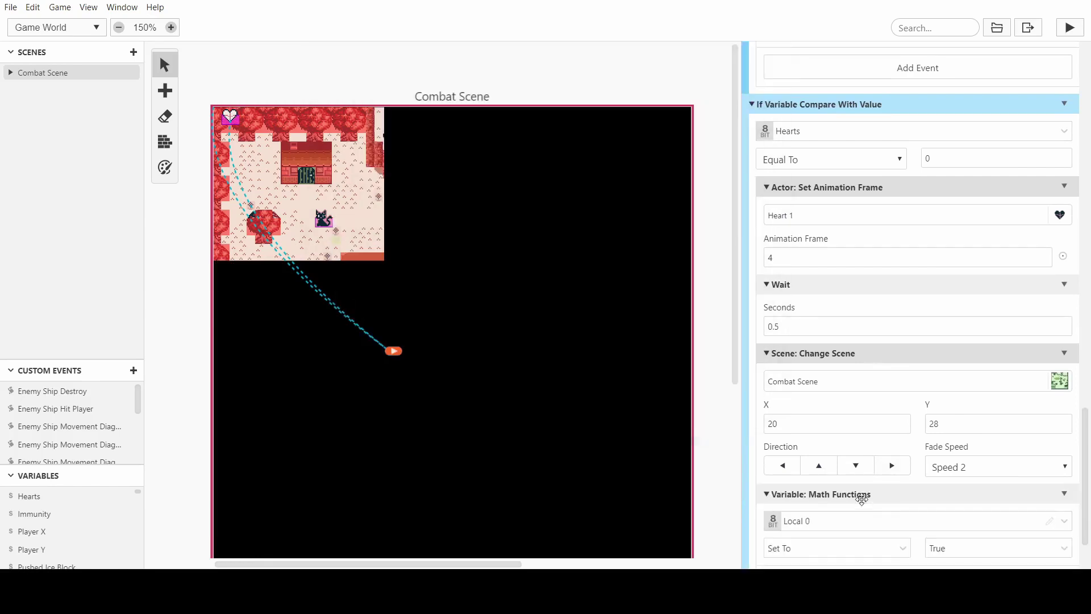
drag(861, 498, 858, 367)
- Configure the new Math Functions event to set the Hearts variable to a numeric value
click(810, 407)
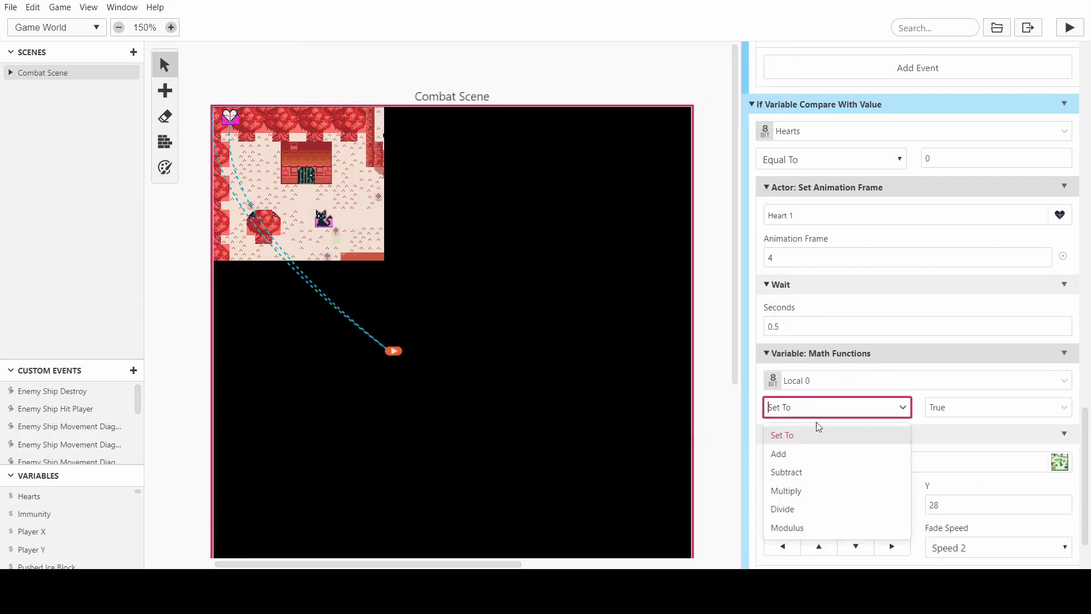
click(955, 409)
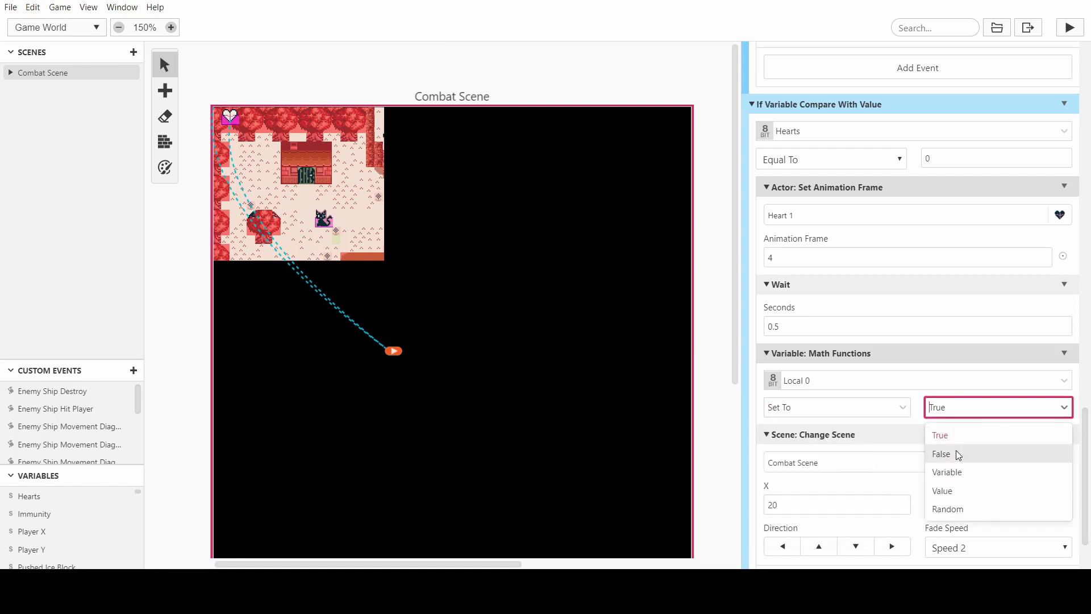
click(942, 490)
click(797, 380)
scroll(834, 449, down, 5)
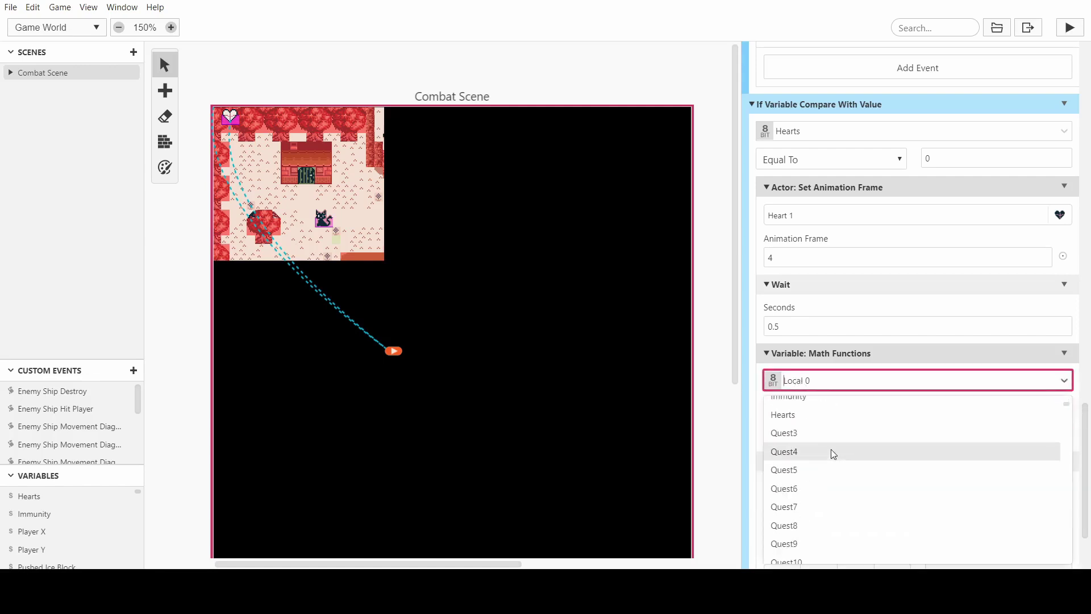
click(821, 418)
click(811, 433)
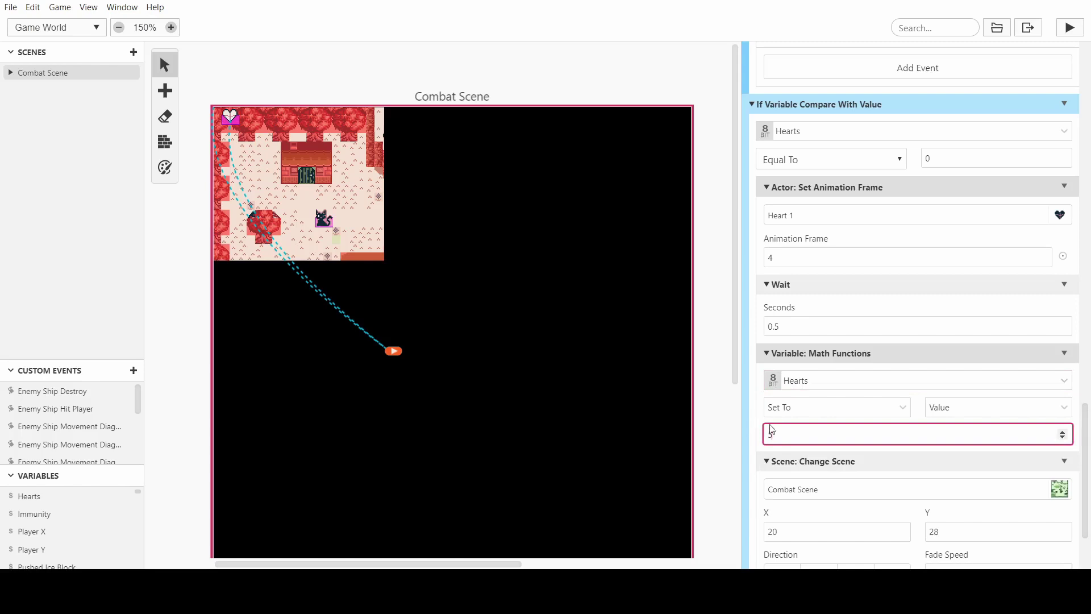
click(744, 421)
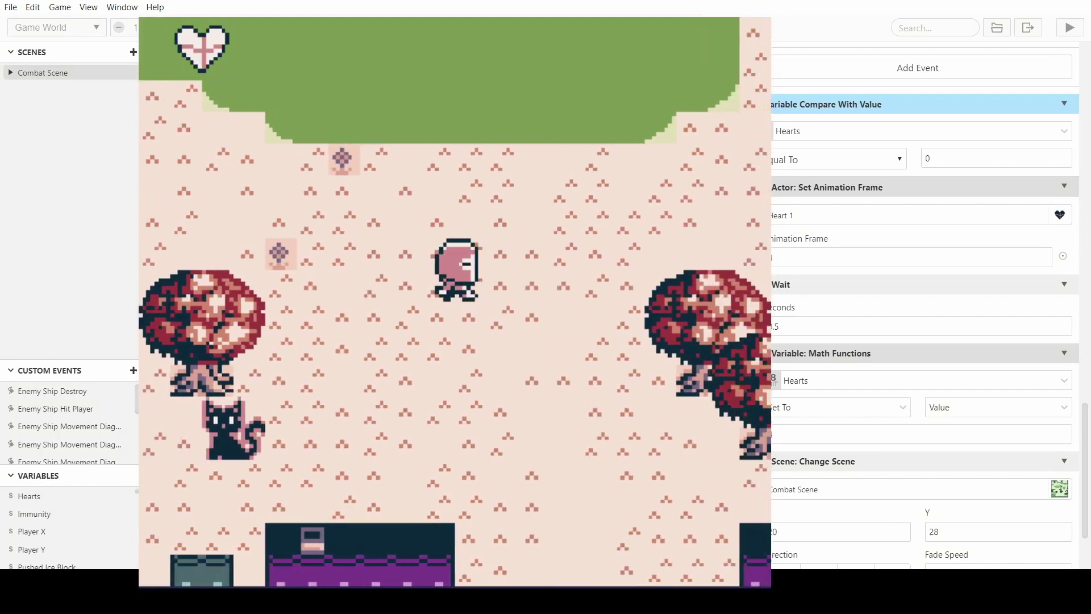
- Play the game and move the player toward the cats to test how Hearts reset when the scene restarts
key(Left)
key(Down)
key(Left)
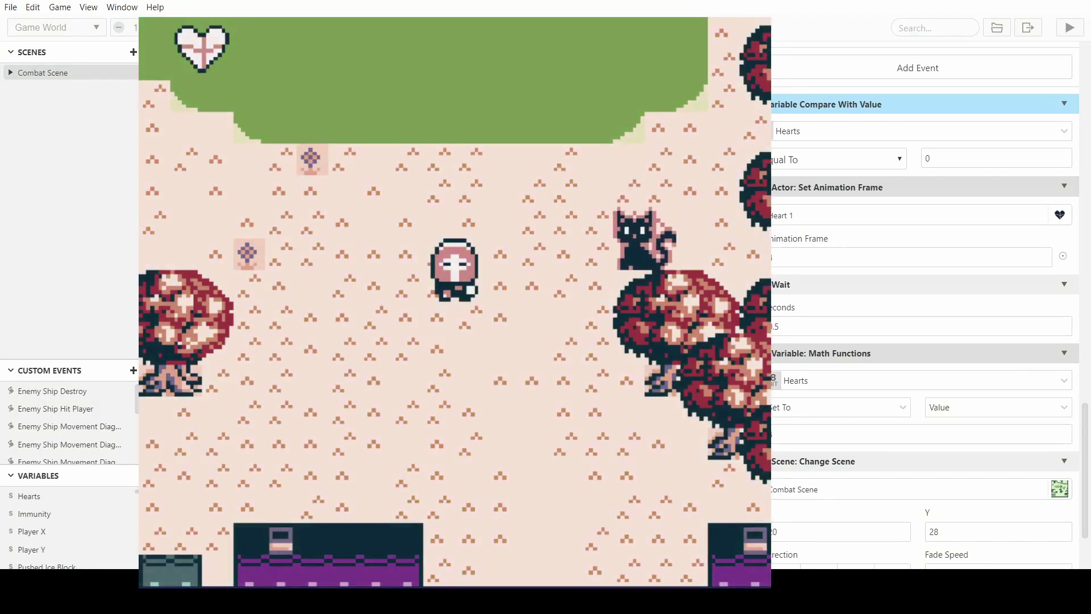
key(Left)
key(Right)
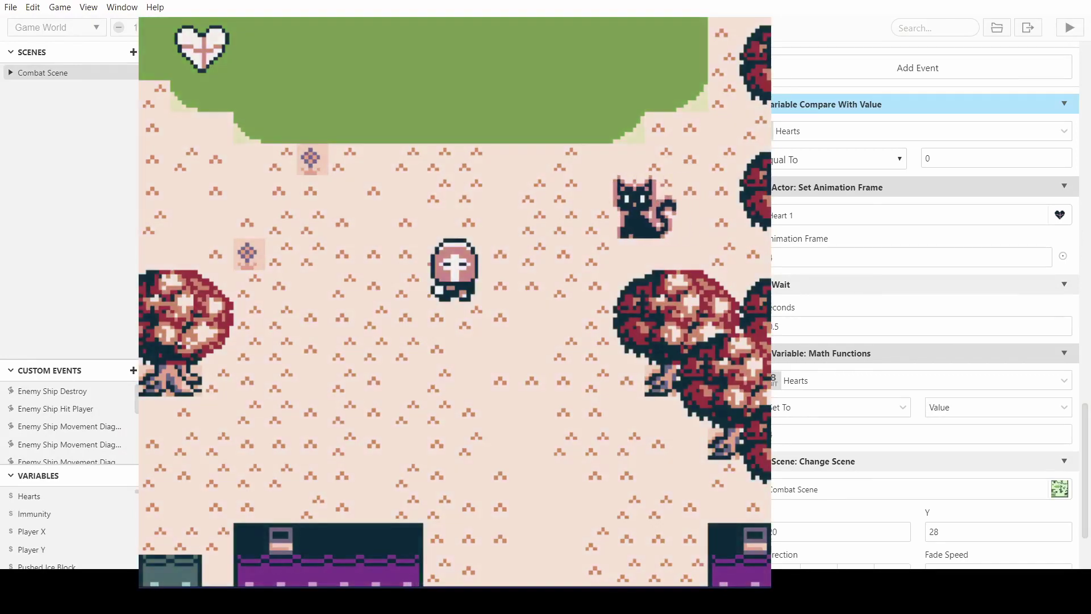
- In the running game, walk the player into the nearby cat to test how a hit affects the heart display
key(Right)
key(Left)
key(Up)
key(Right)
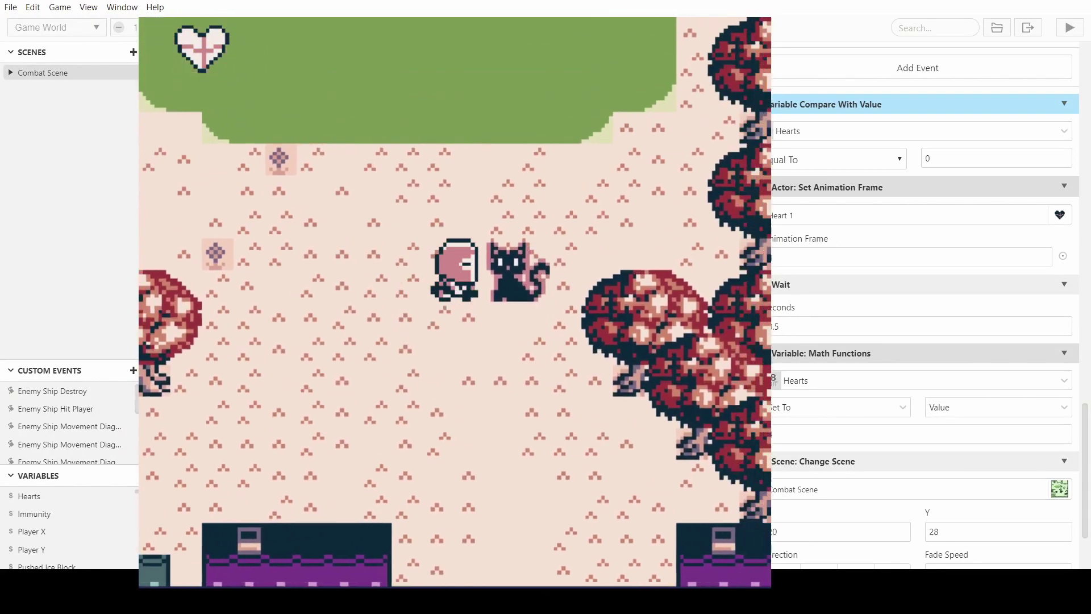
key(Left)
key(Left)
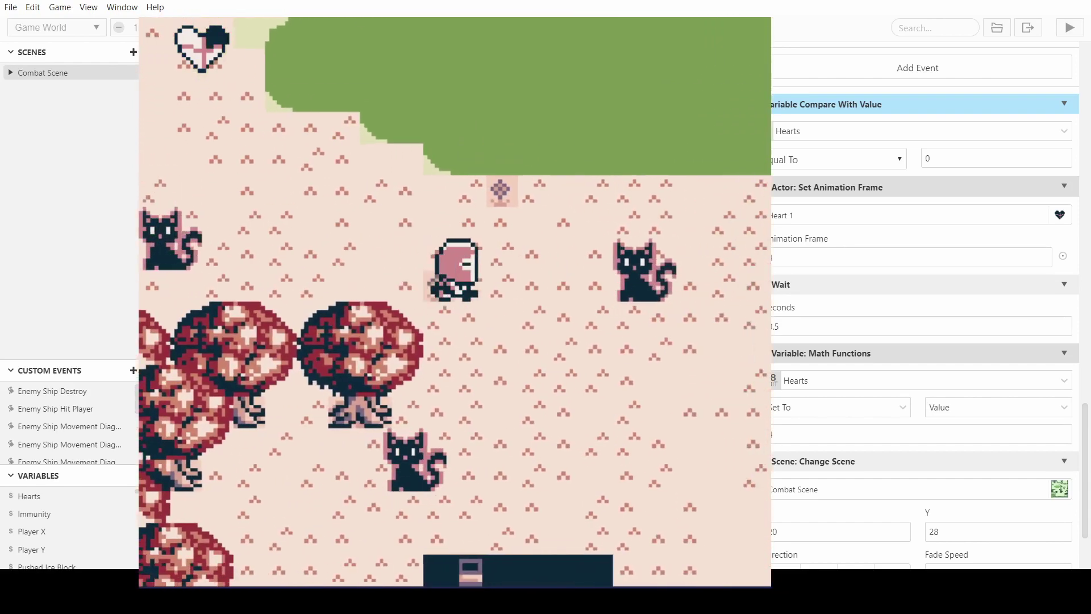
- Keep moving the player among the chasing cats and take hits until Hearts run out, testing the empty heart and scene restart
key(Down)
key(Right)
key(Up)
key(Right)
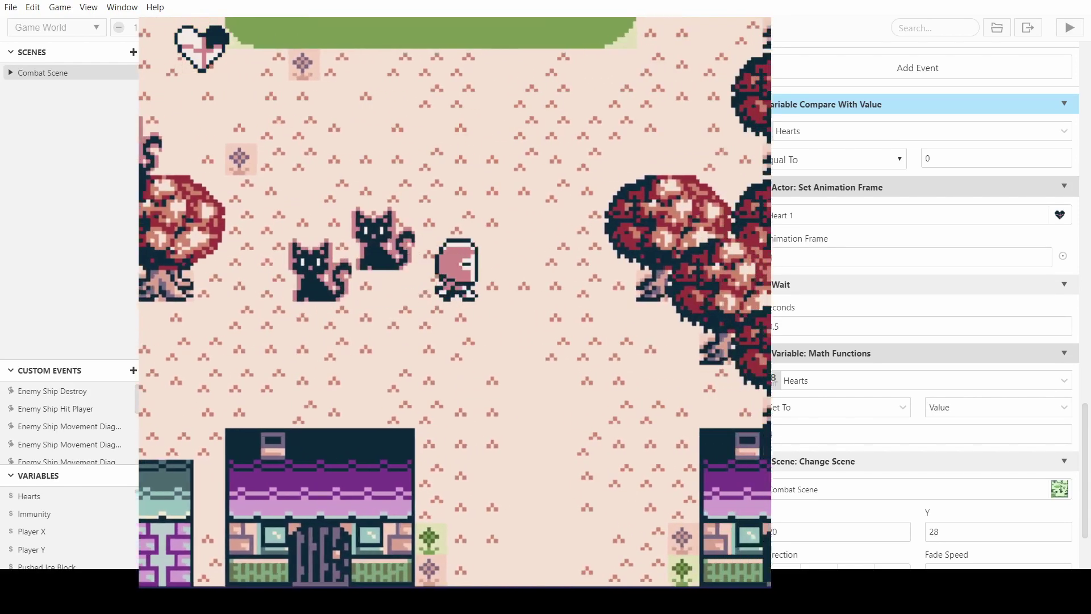
key(Down)
key(Left)
key(Up)
key(Right)
key(Down)
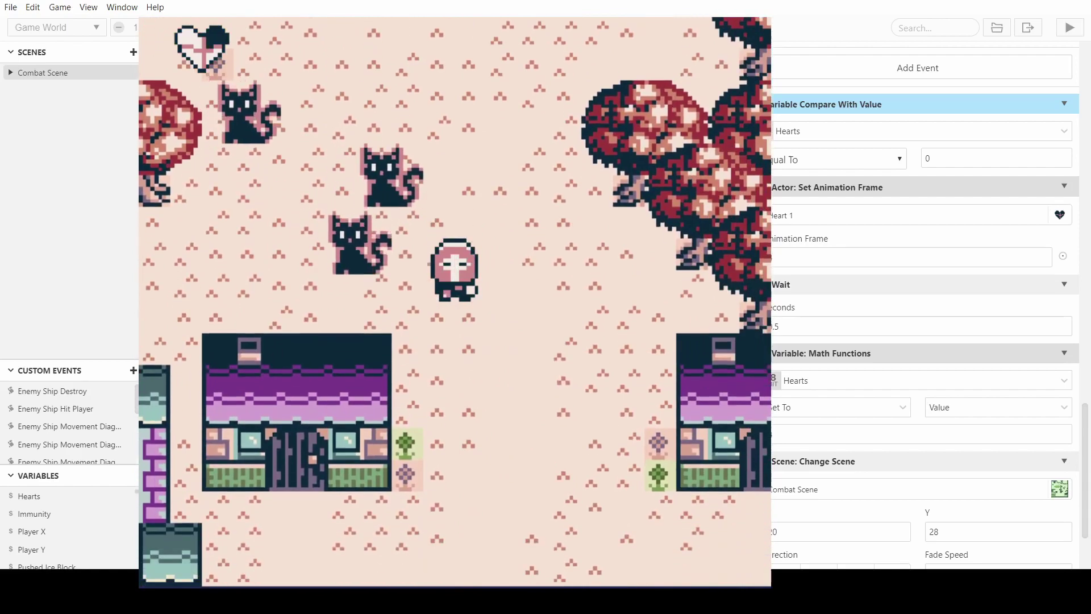
key(Up)
key(Left)
key(Down)
key(Right)
key(Up)
key(Left)
key(Down)
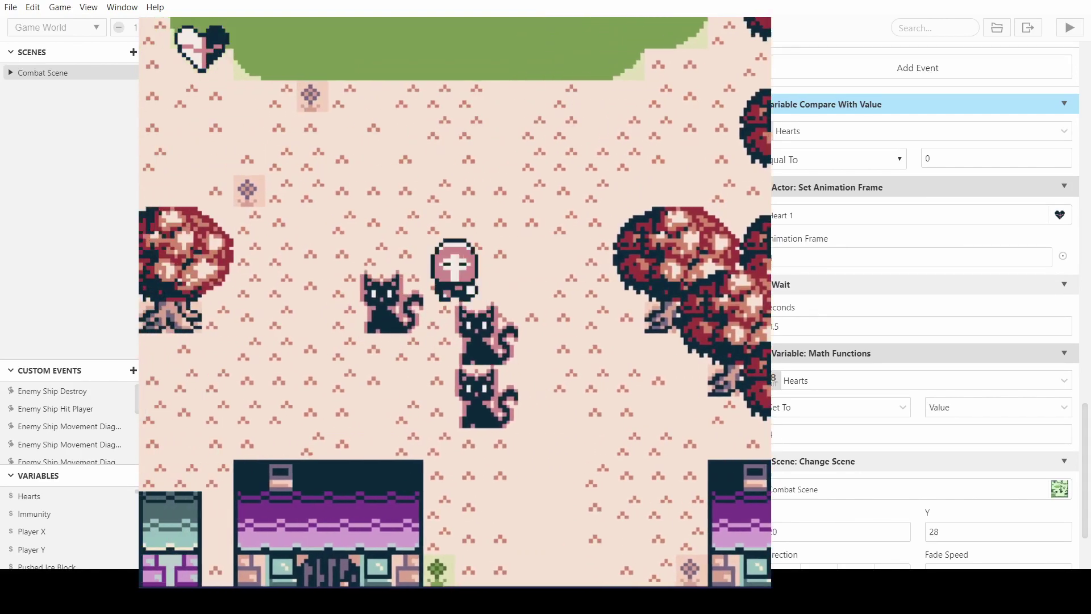
key(Up)
key(Up)
key(Left)
key(Down)
key(Right)
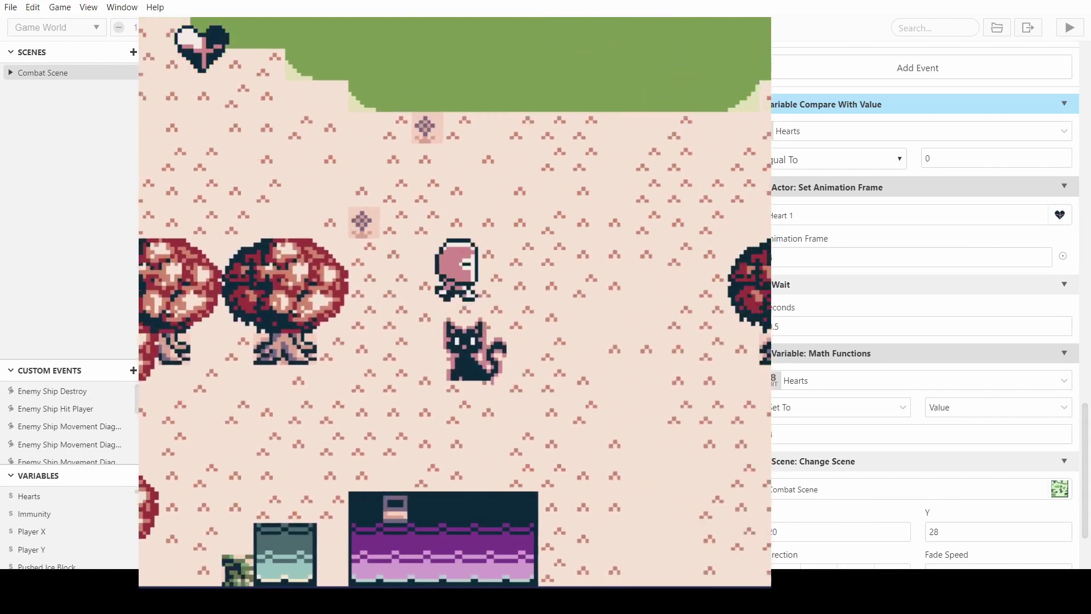
key(Right)
key(Left)
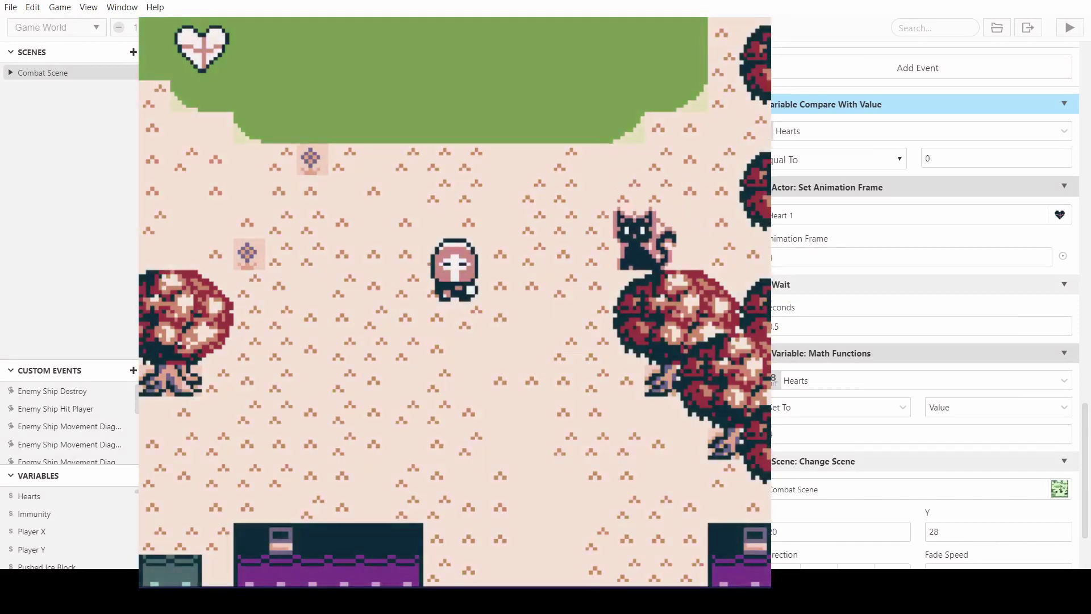
- From the restarted scene, walk the player around the green area and into a cat to retest heart loss
key(Up)
key(Right)
key(Left)
key(Up)
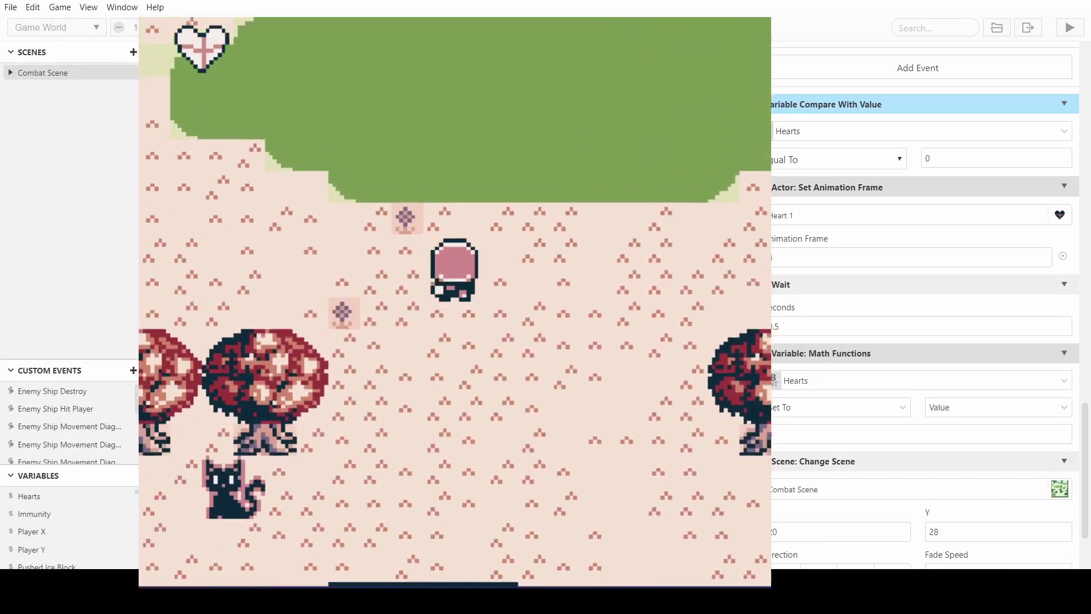
key(Left)
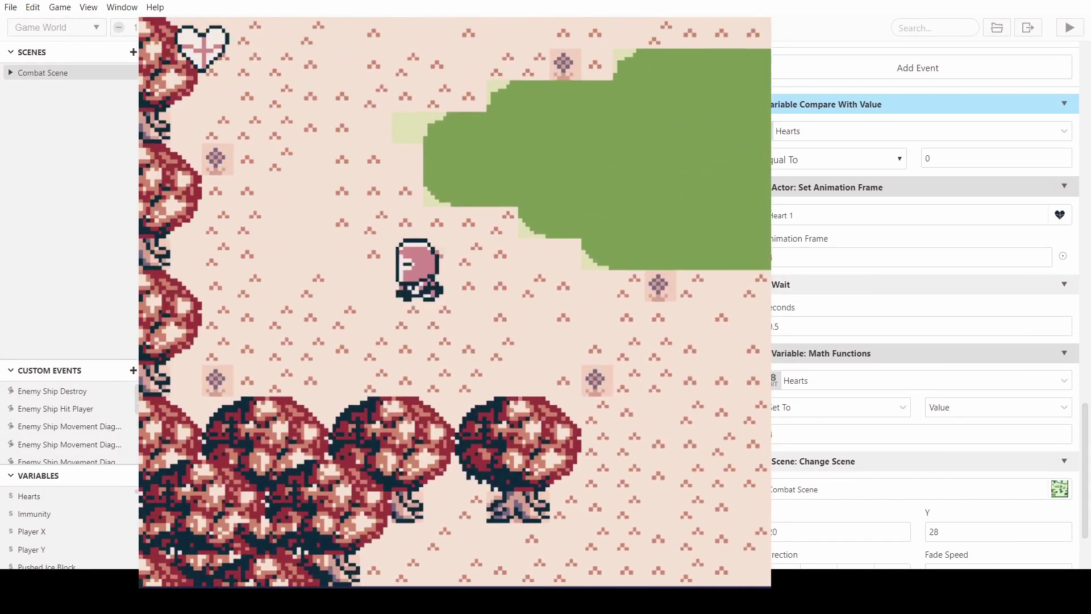
key(Down)
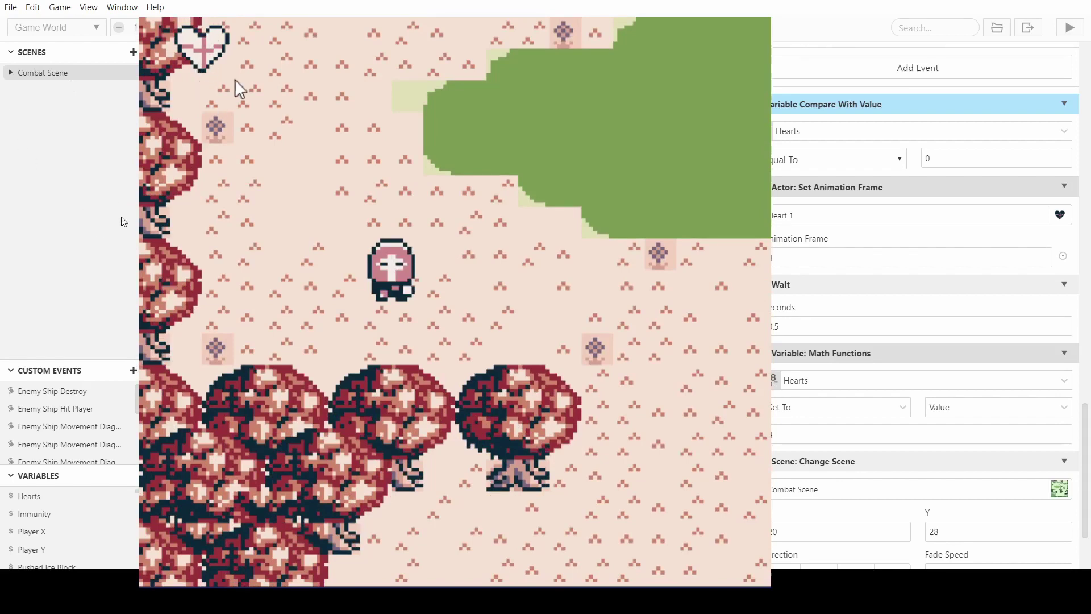
key(Up)
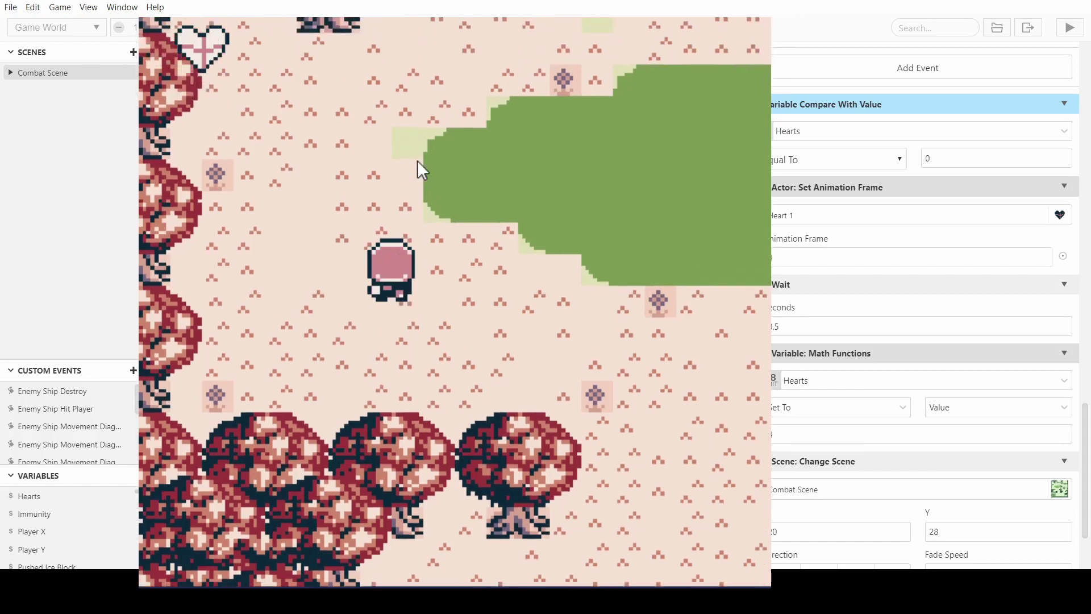
key(Left)
key(Right)
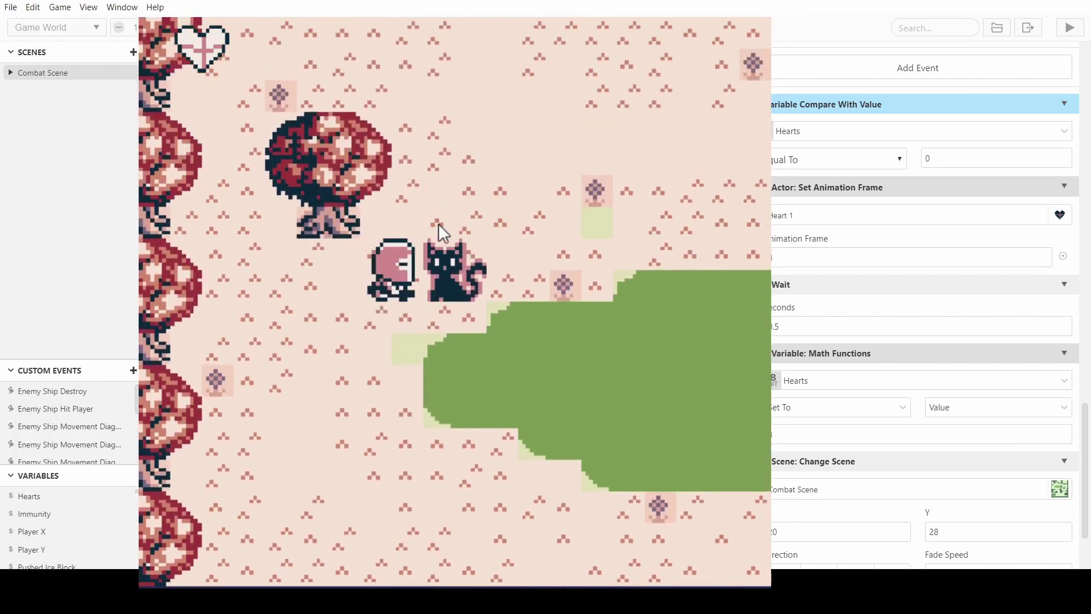
key(Left)
key(Down)
key(Right)
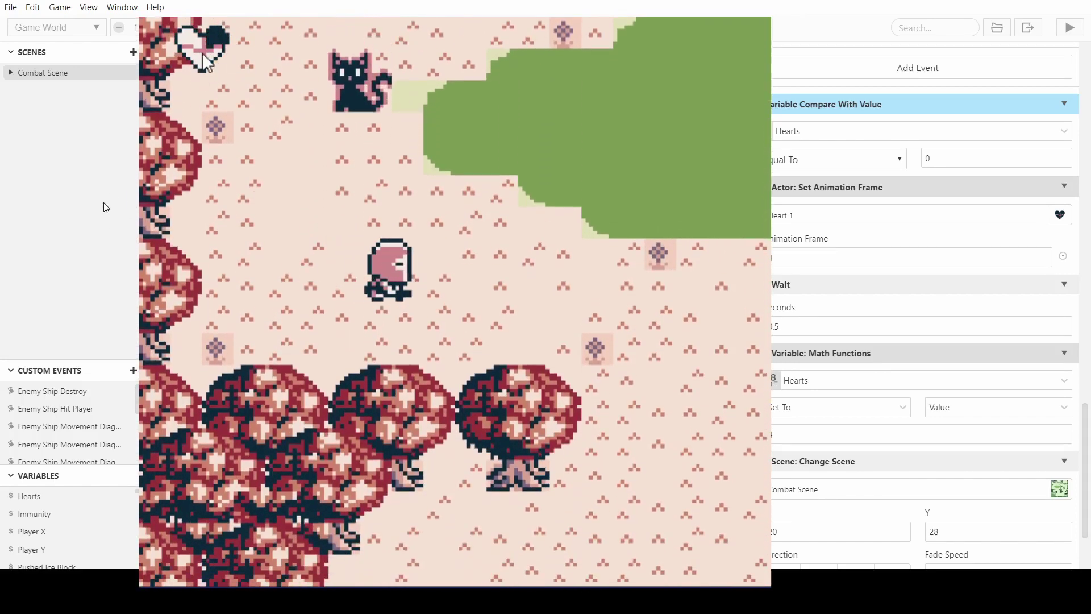
- Walk the player past the houses and trees to the stairway, examining the heart HUD while the camera scrolls
key(Down)
key(Down)
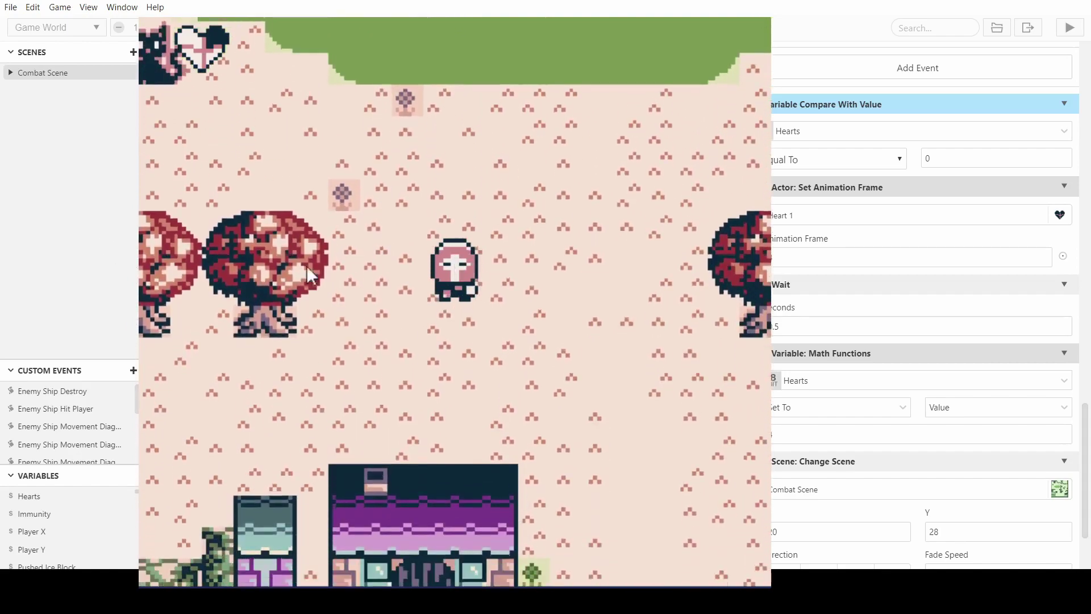
key(Right)
key(Down)
key(Right)
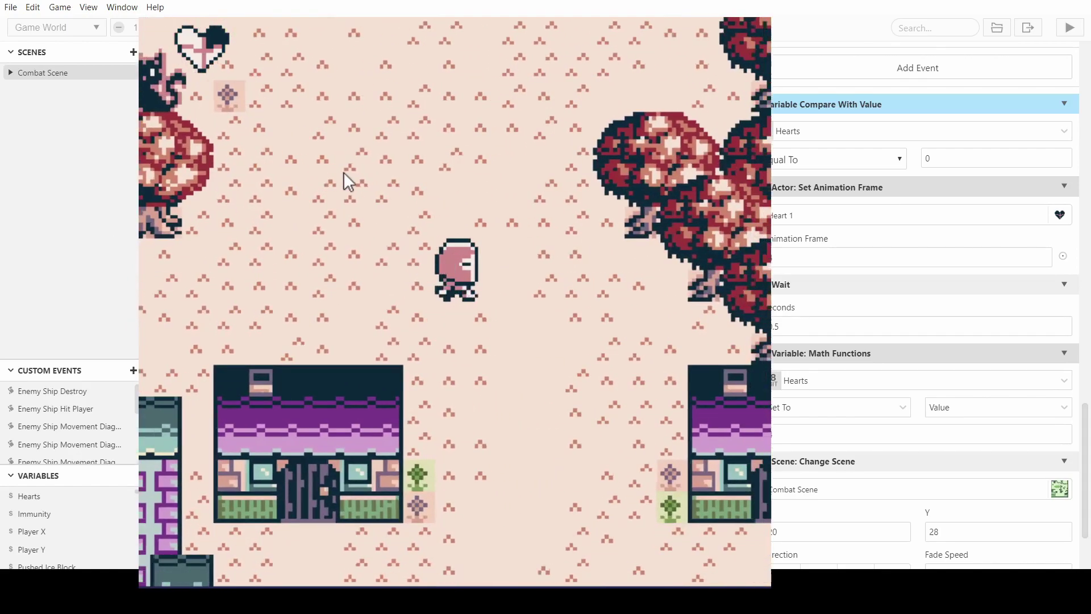
key(Down)
key(Right)
key(Down)
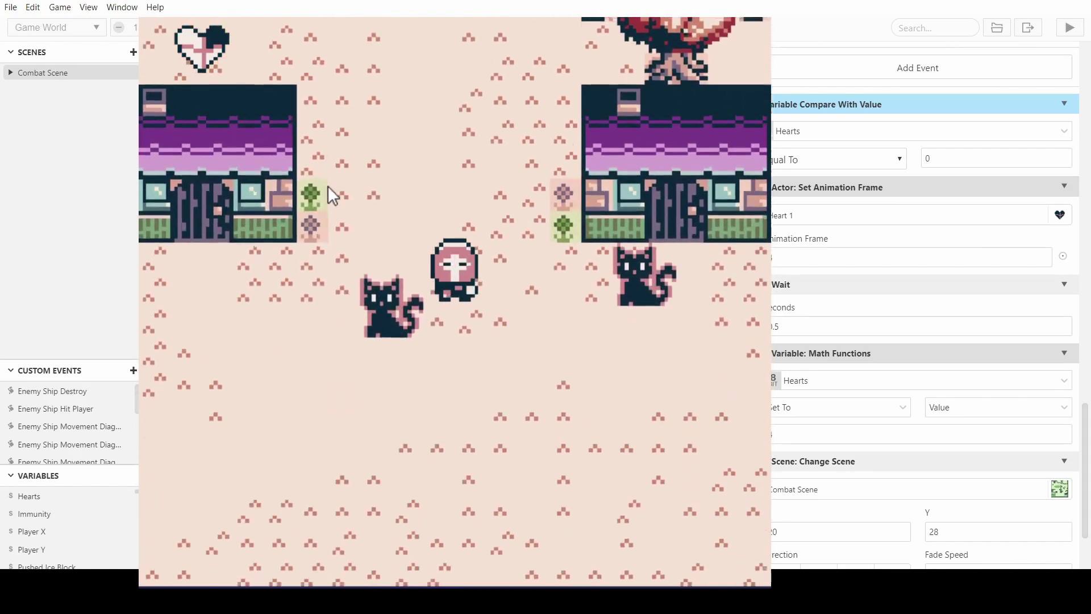
key(Right)
key(Right)
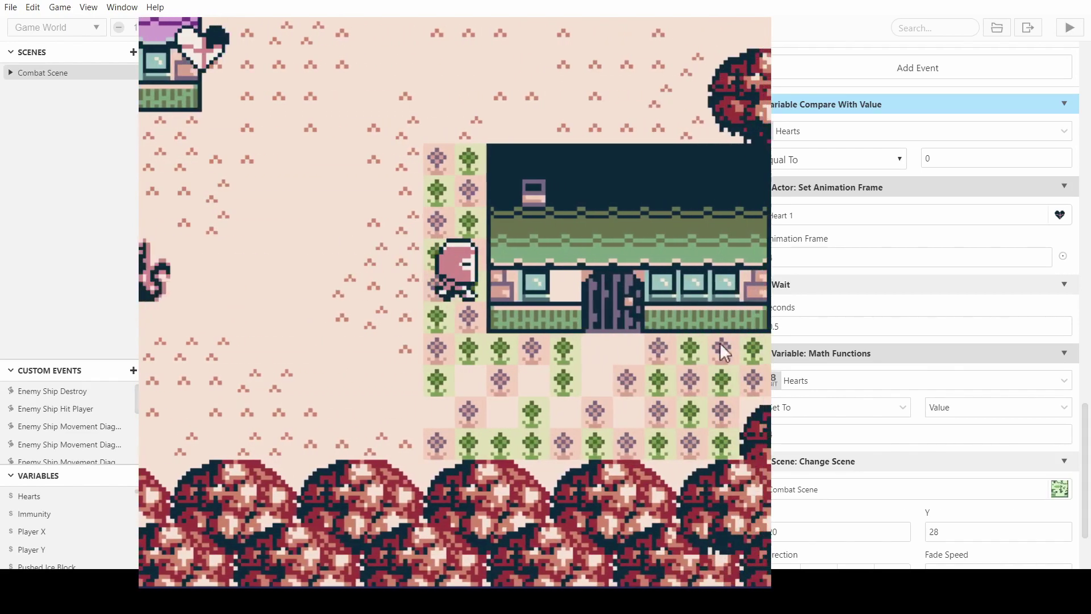
key(Up)
key(Up)
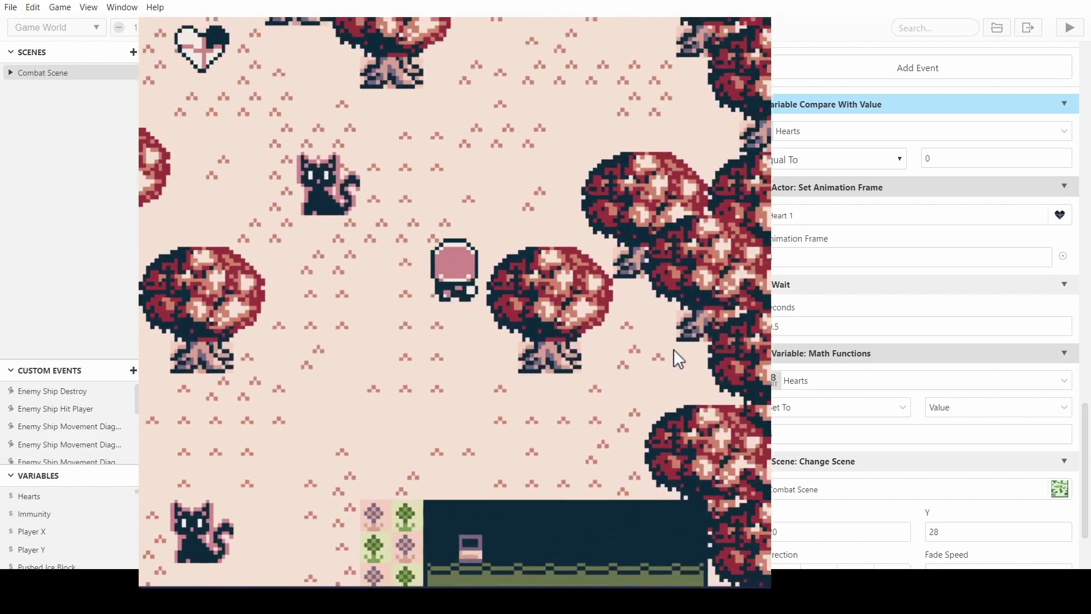
key(Right)
key(Up)
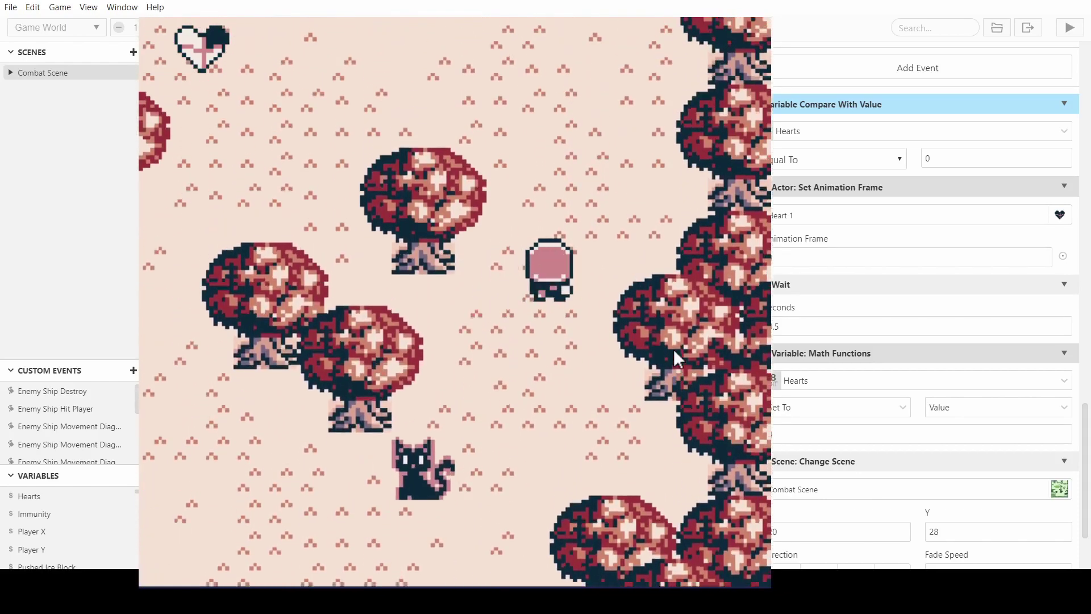
key(Left)
key(Up)
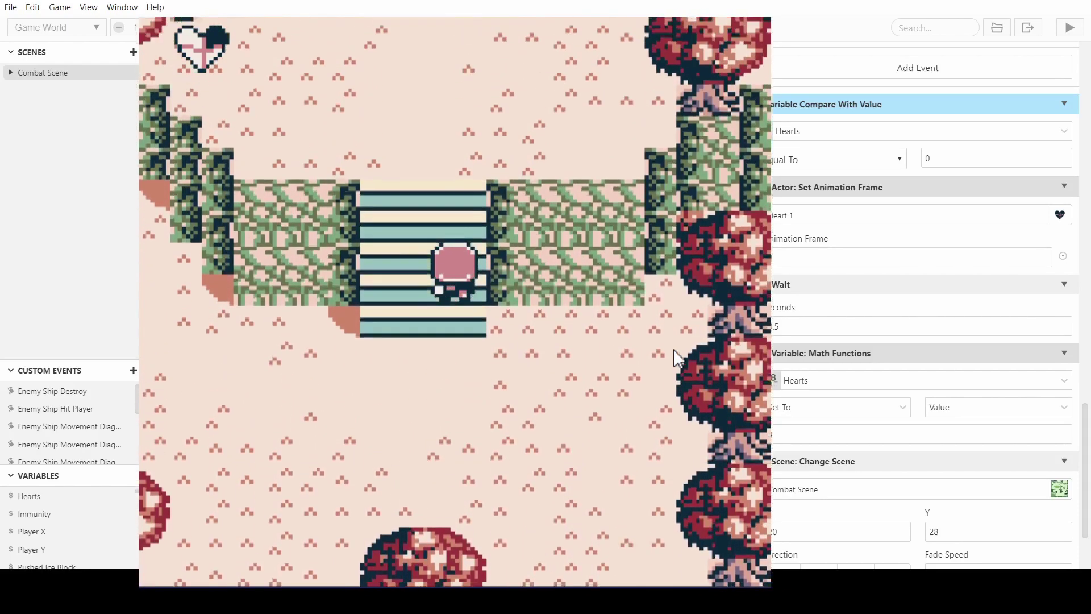